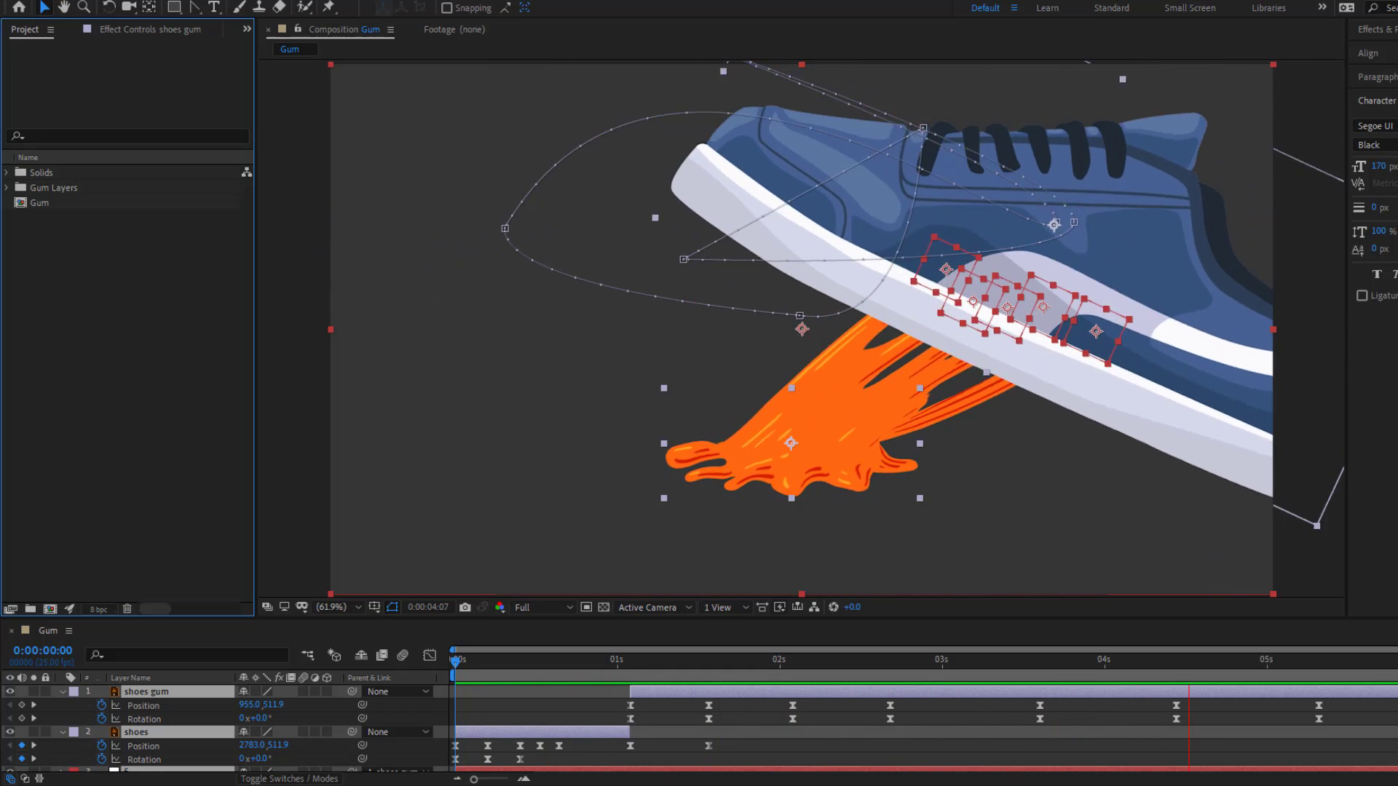
# Step: Maximize the Gum composition viewer to fill the window
pyautogui.press('`')
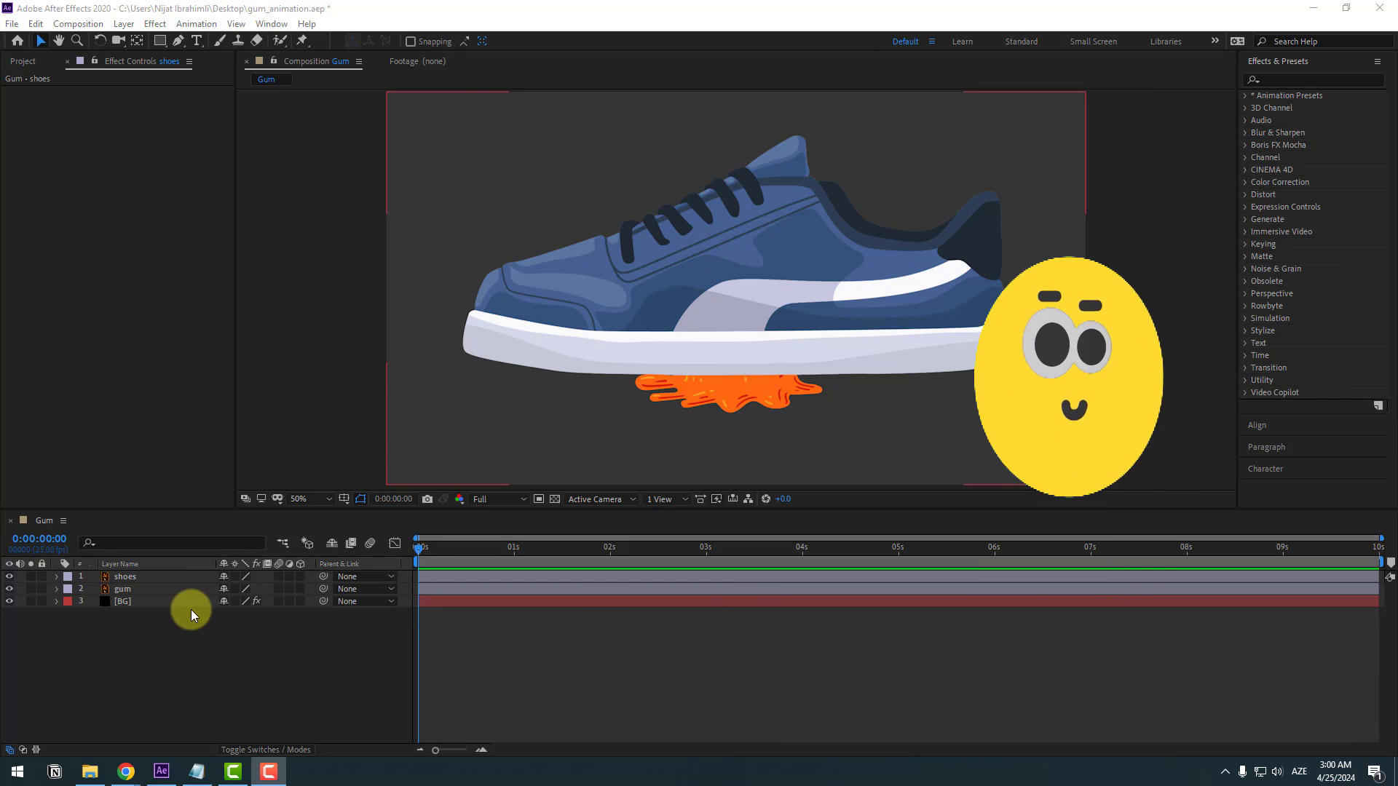
# Step: Inspect the gum and shoes layers by briefly toggling the shoe's visibility and soloing the gum
pyautogui.click(122, 588)
pyautogui.click(120, 576)
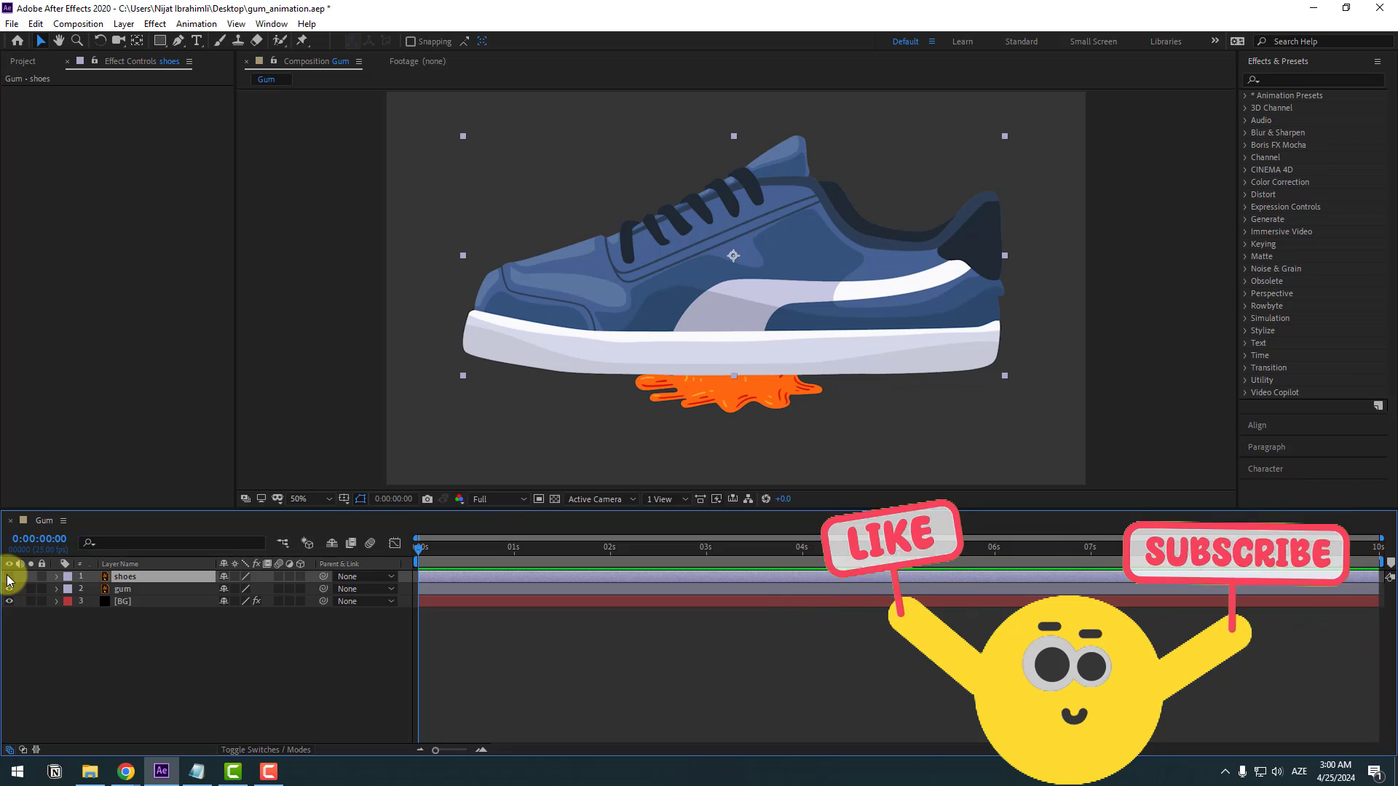
pyautogui.click(8, 576)
pyautogui.click(9, 576)
pyautogui.click(109, 588)
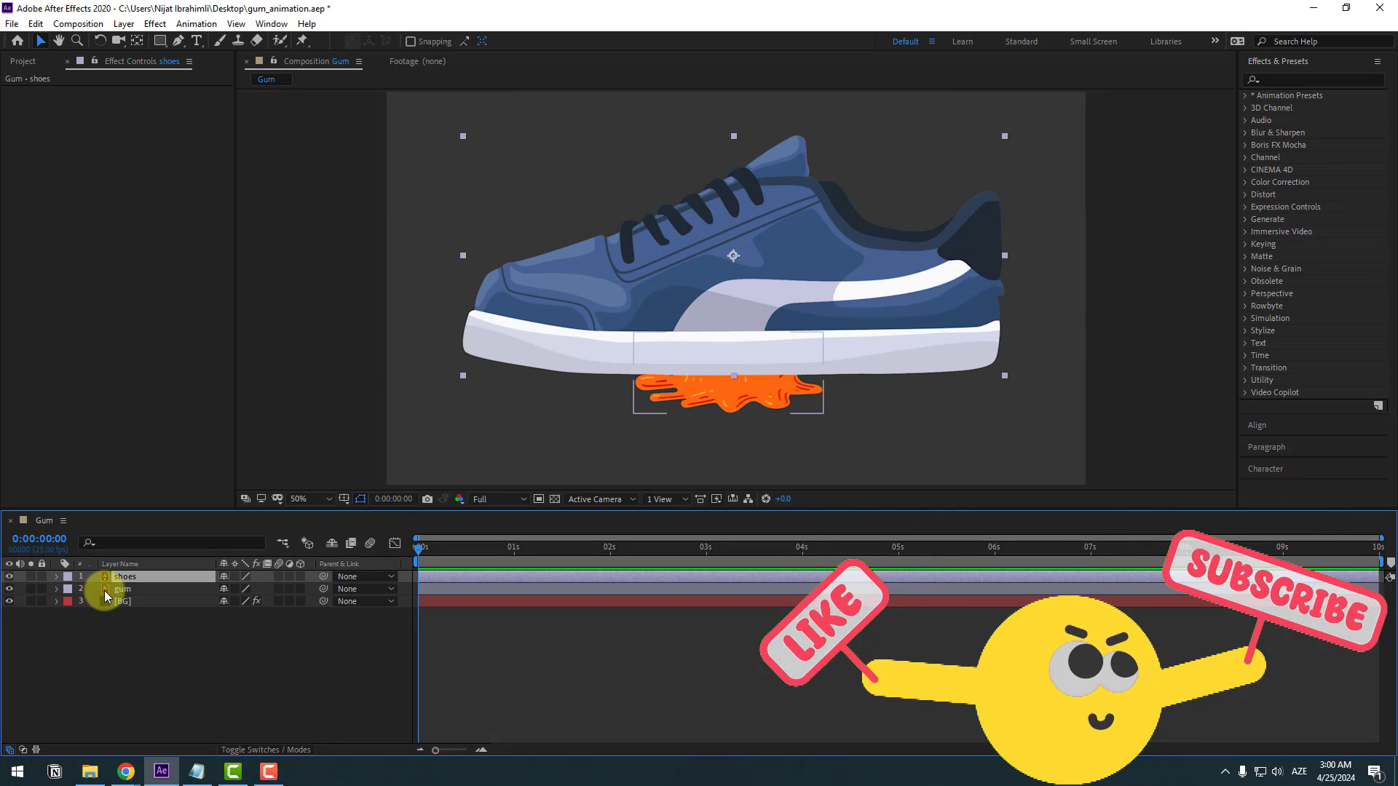
pyautogui.click(31, 588)
pyautogui.click(30, 588)
pyautogui.click(1390, 667)
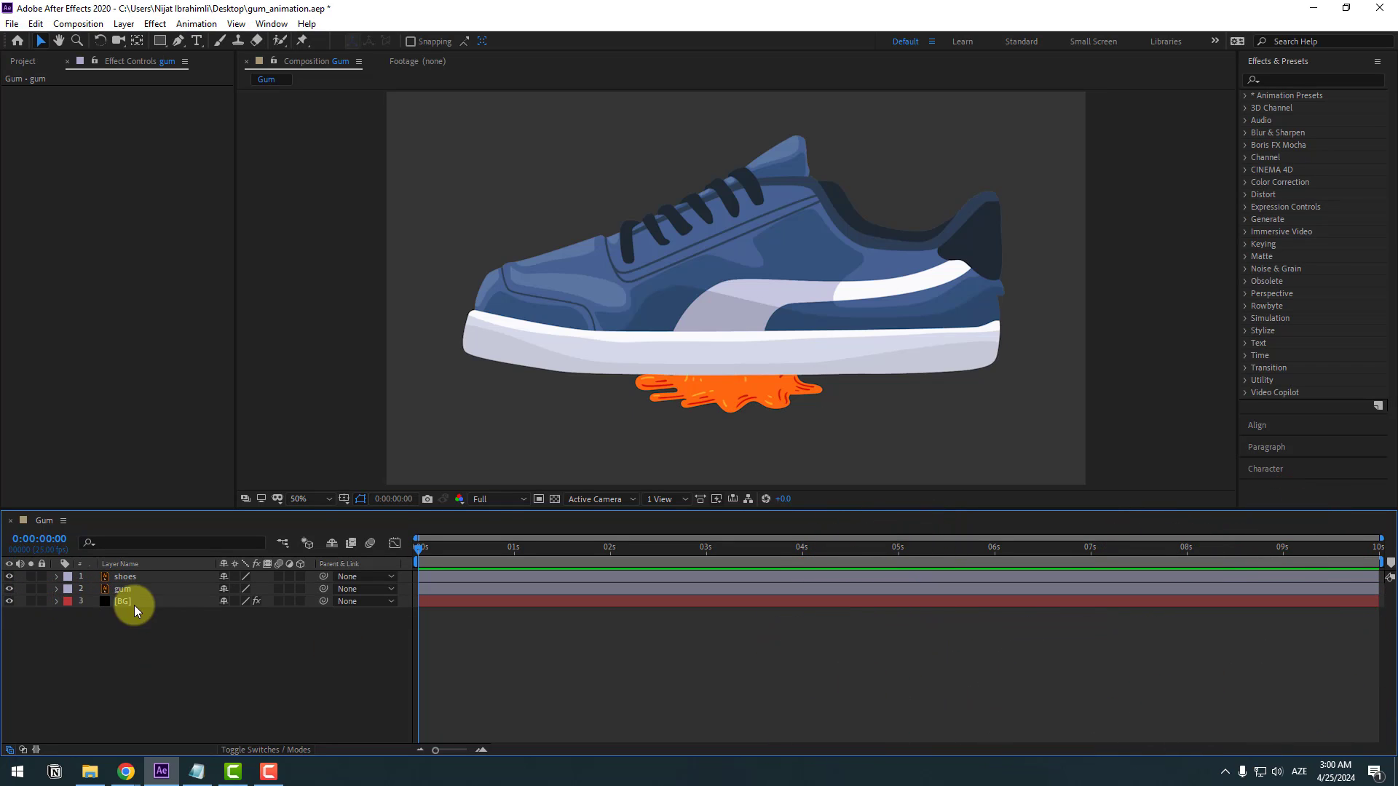
# Step: Hide the shoes layer and leave the gum layer selected
pyautogui.click(122, 576)
pyautogui.click(125, 577)
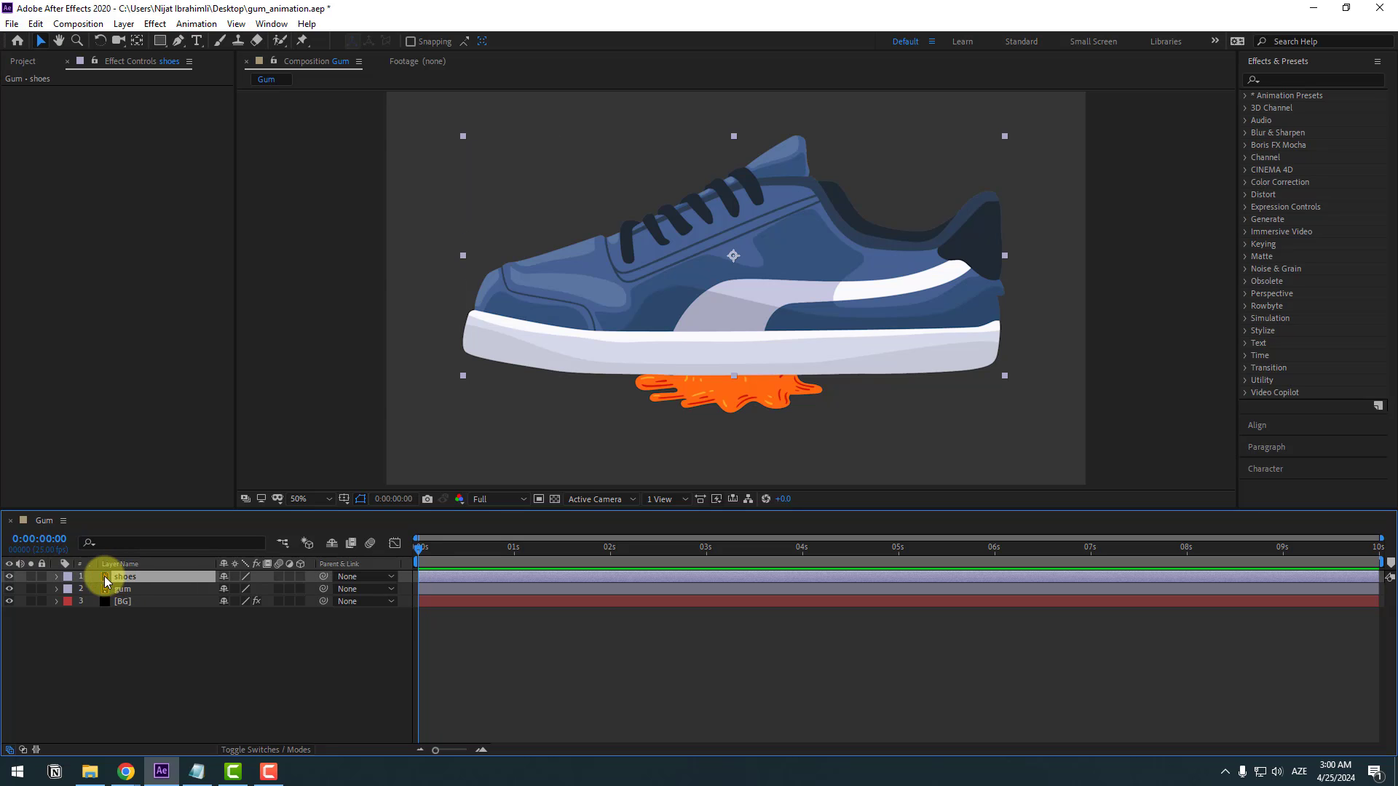
pyautogui.click(9, 578)
pyautogui.click(123, 589)
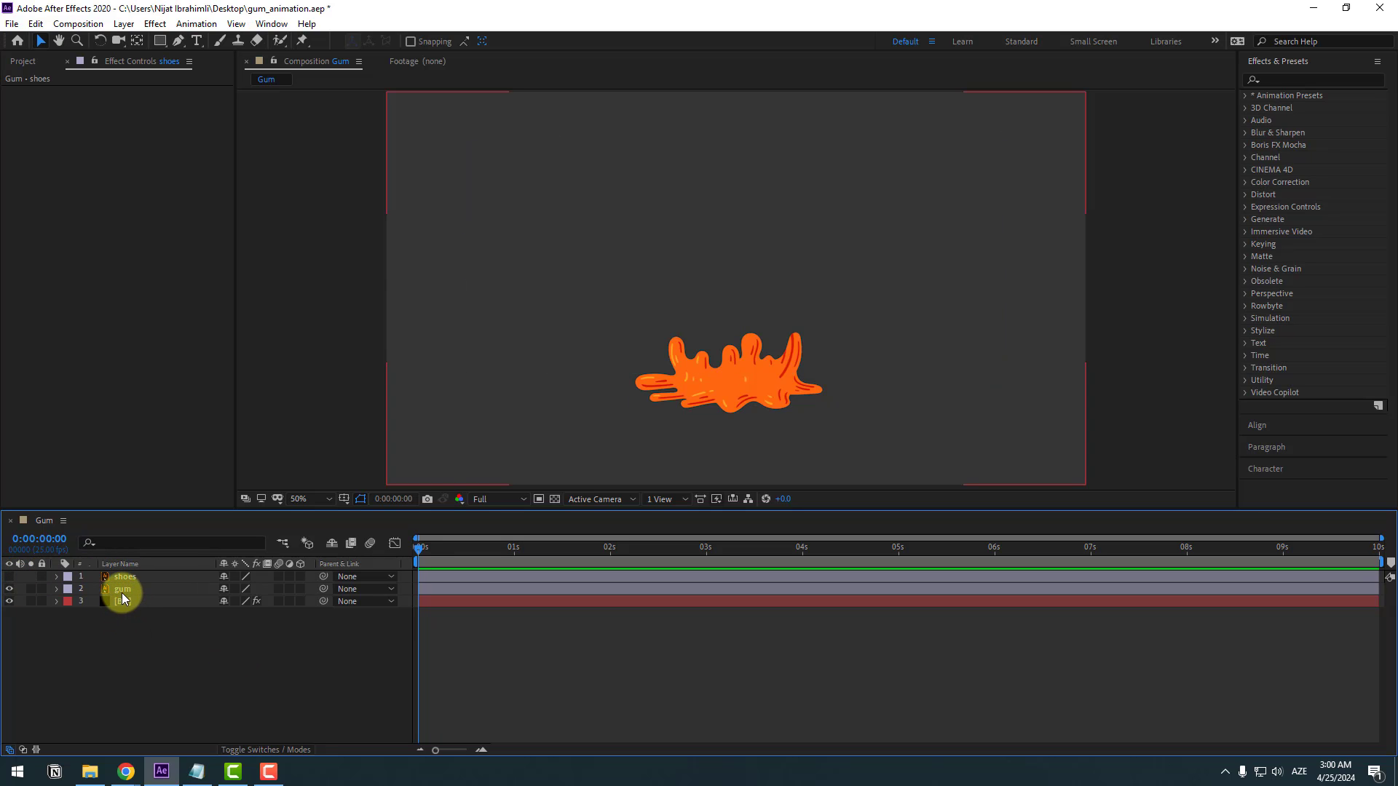
# Step: Add a null with a centred anchor, place it on the gum's left blob and name it 1
pyautogui.click(124, 24)
pyautogui.moveTo(219, 41)
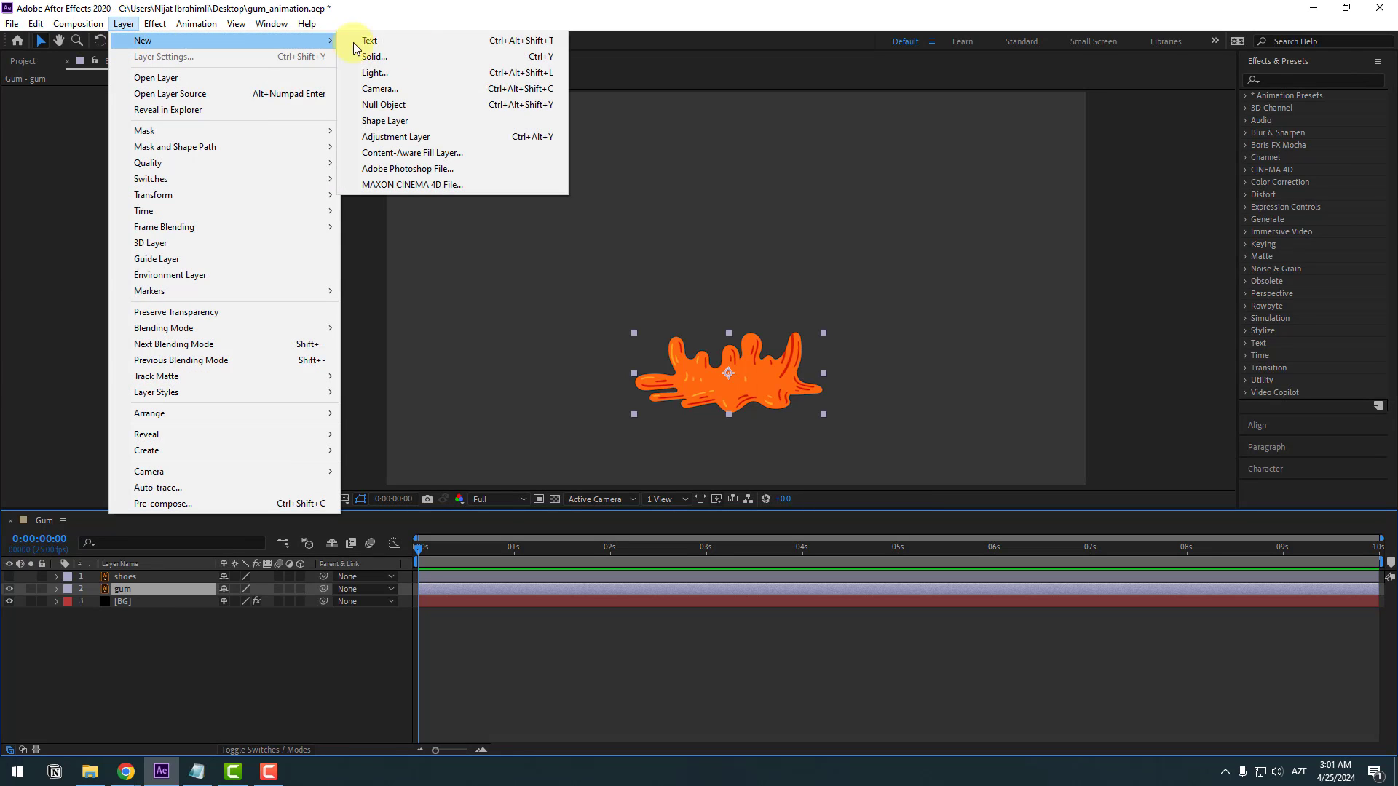
pyautogui.click(412, 105)
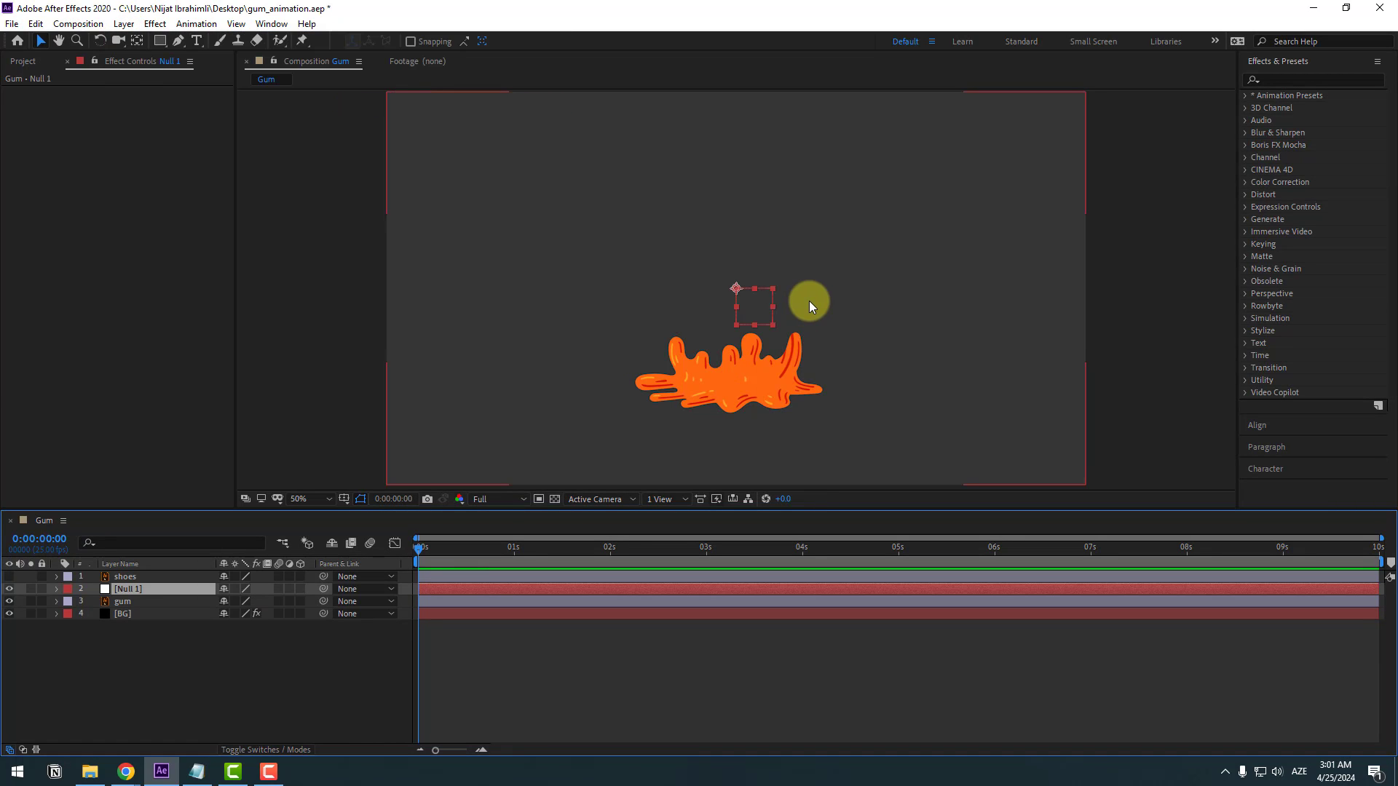
pyautogui.doubleClick(137, 41)
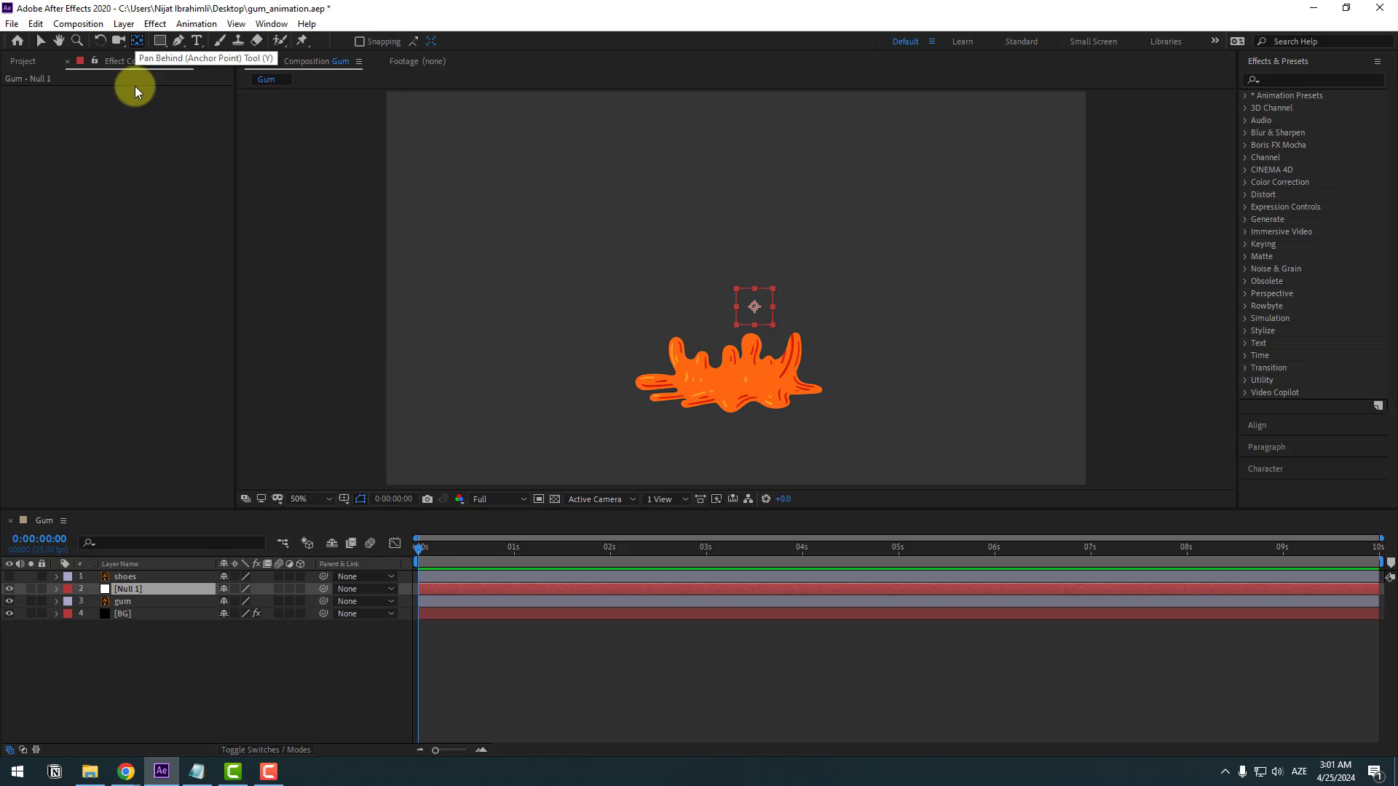
pyautogui.click(40, 42)
pyautogui.scroll(2, 819, 360)
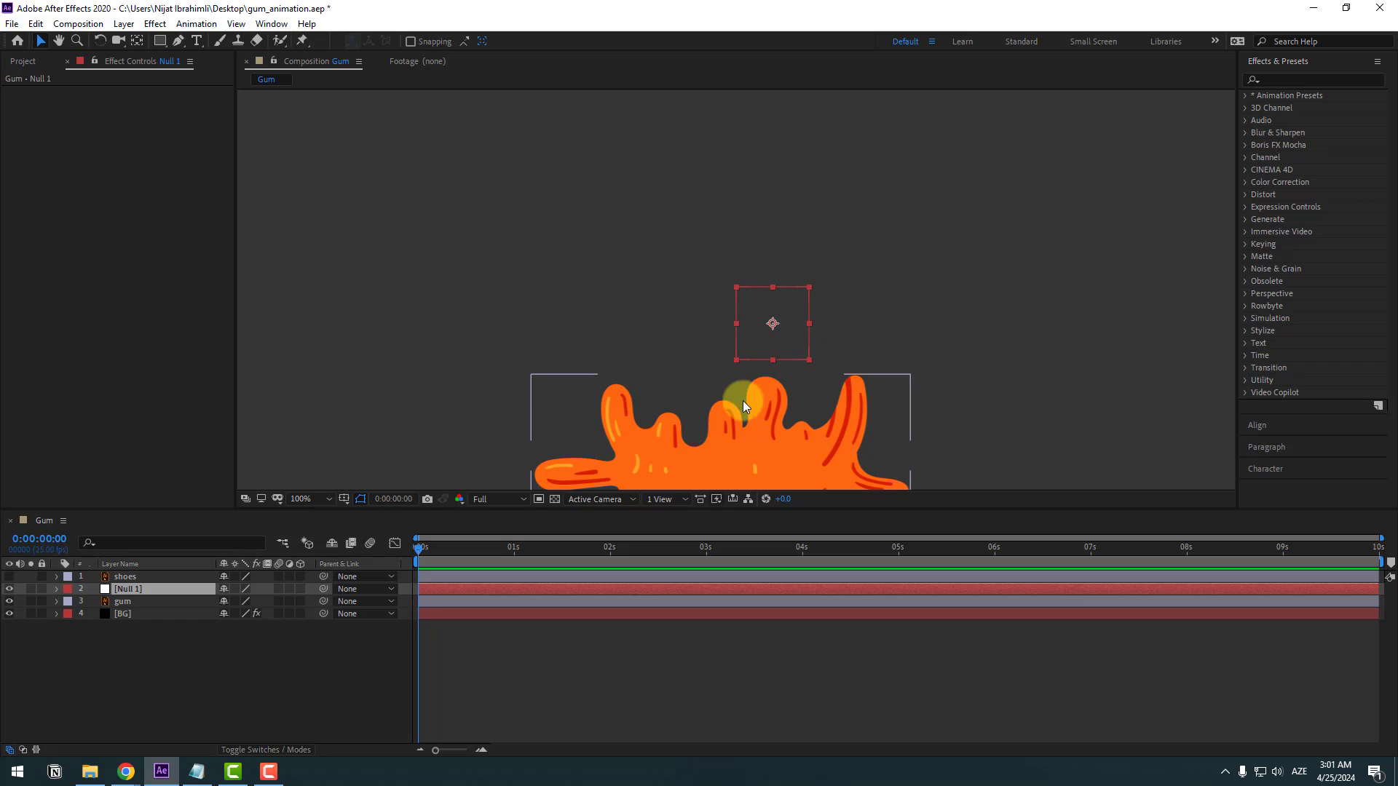
pyautogui.scroll(-2, 742, 400)
pyautogui.moveTo(723, 256); pyautogui.dragTo(618, 308)
pyautogui.click(130, 591)
pyautogui.press('Return')
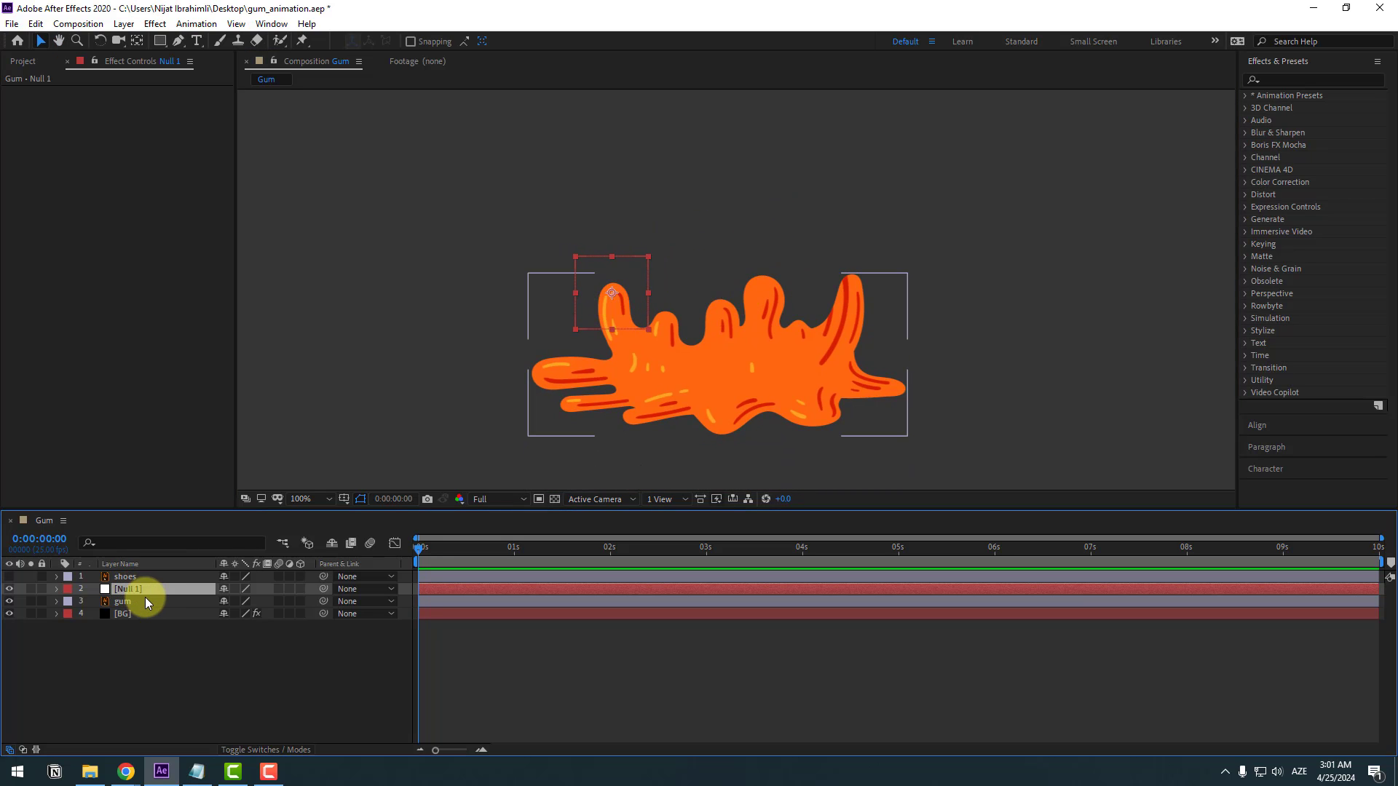
pyautogui.write('1')
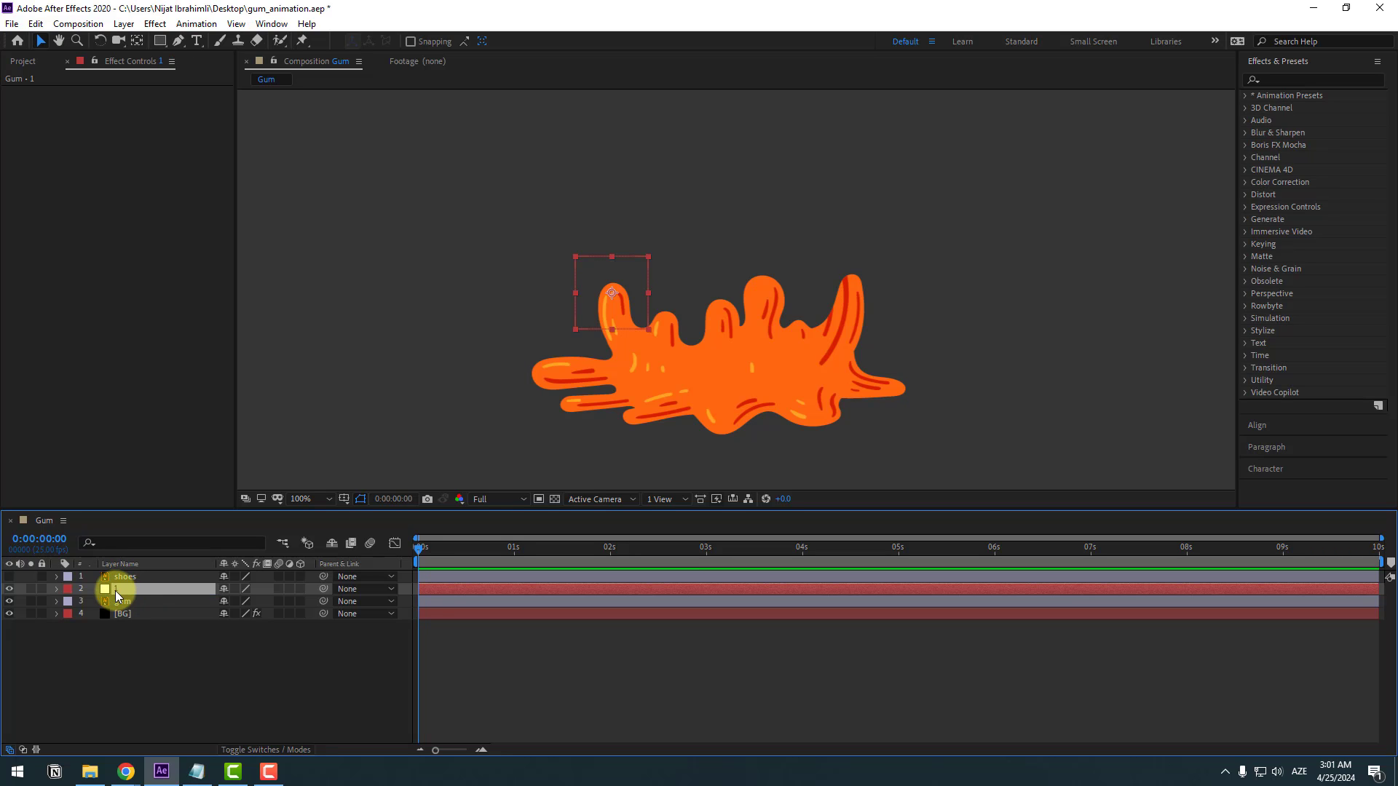
# Step: Duplicate the null into nulls 2 to 5, moving null 2 over the second blob
pyautogui.hotkey('ctrl', 'd')
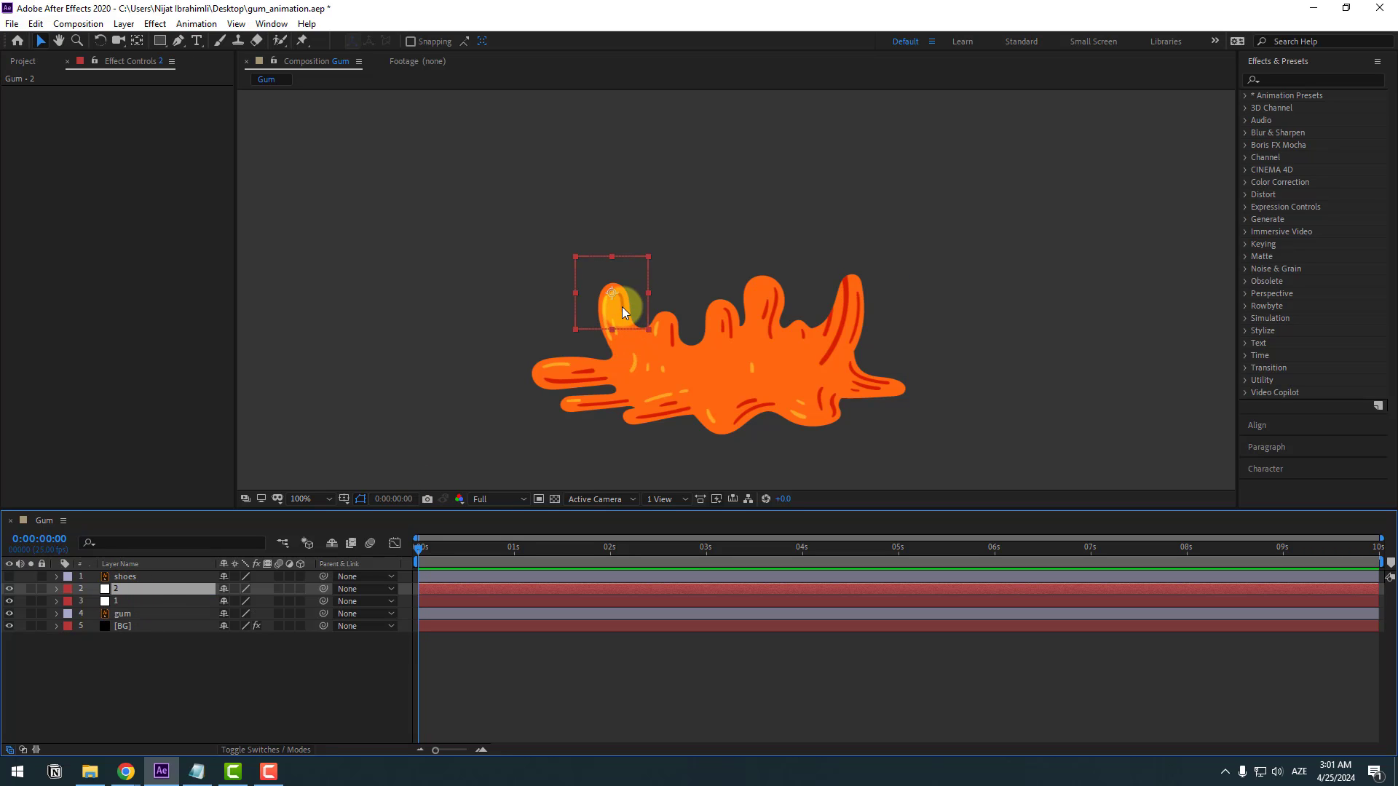
pyautogui.moveTo(621, 306); pyautogui.dragTo(861, 304)
pyautogui.hotkey('ctrl', 'd')
pyautogui.hotkey('ctrl', 'd')
pyautogui.press('Return')
pyautogui.press('Return')
pyautogui.hotkey('ctrl', 'd')
pyautogui.press('Return')
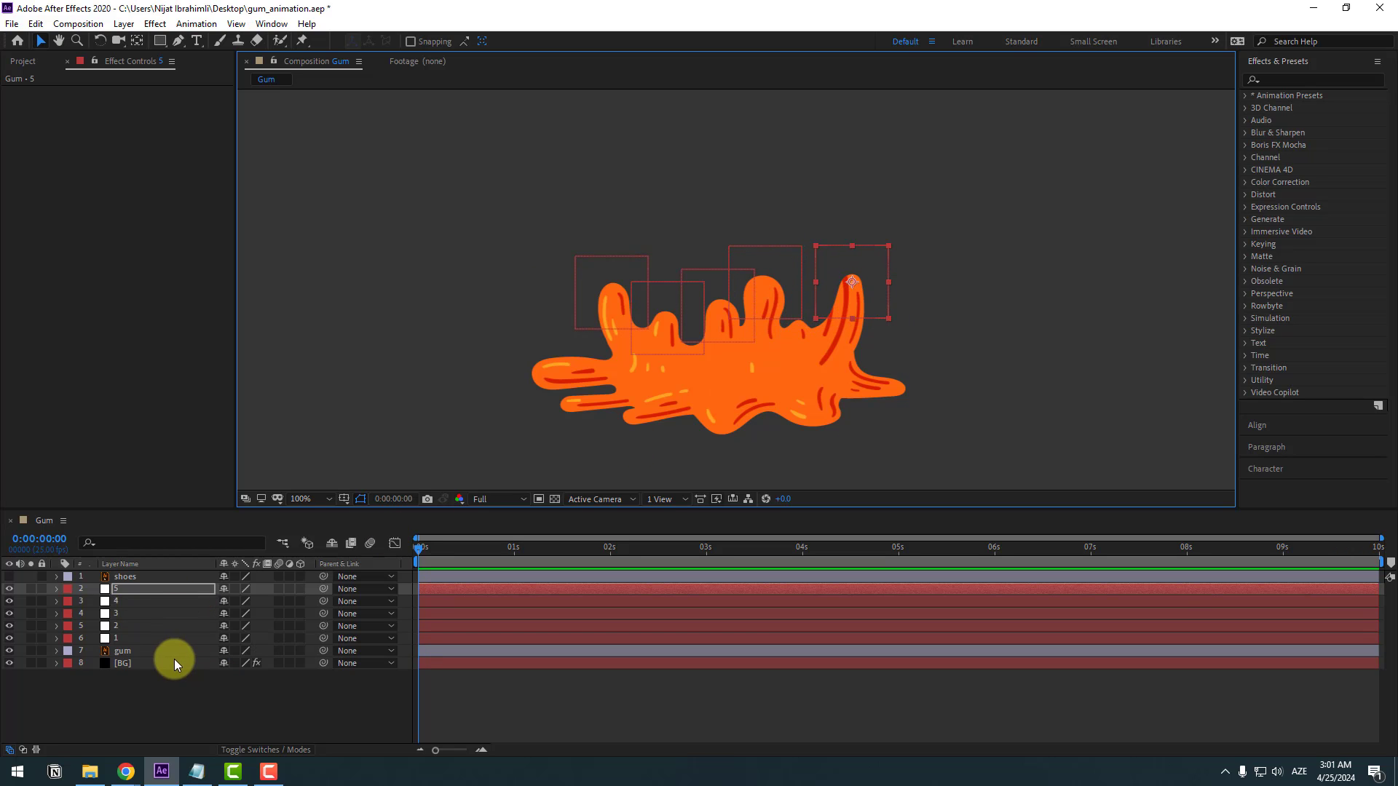
# Step: Place Puppet Position Pins on the gum's blob tips, including the left, fourth and fifth blobs
pyautogui.click(120, 651)
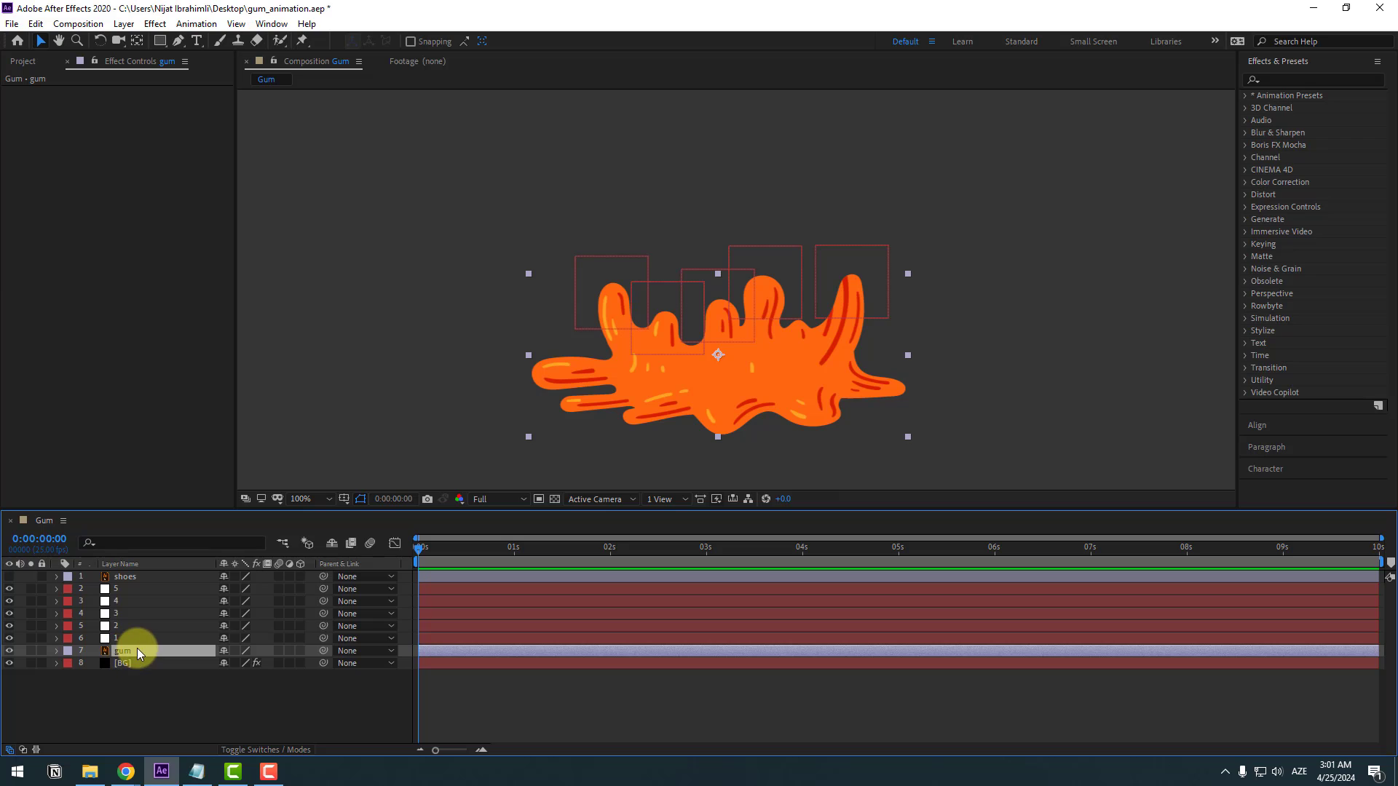
pyautogui.click(302, 40)
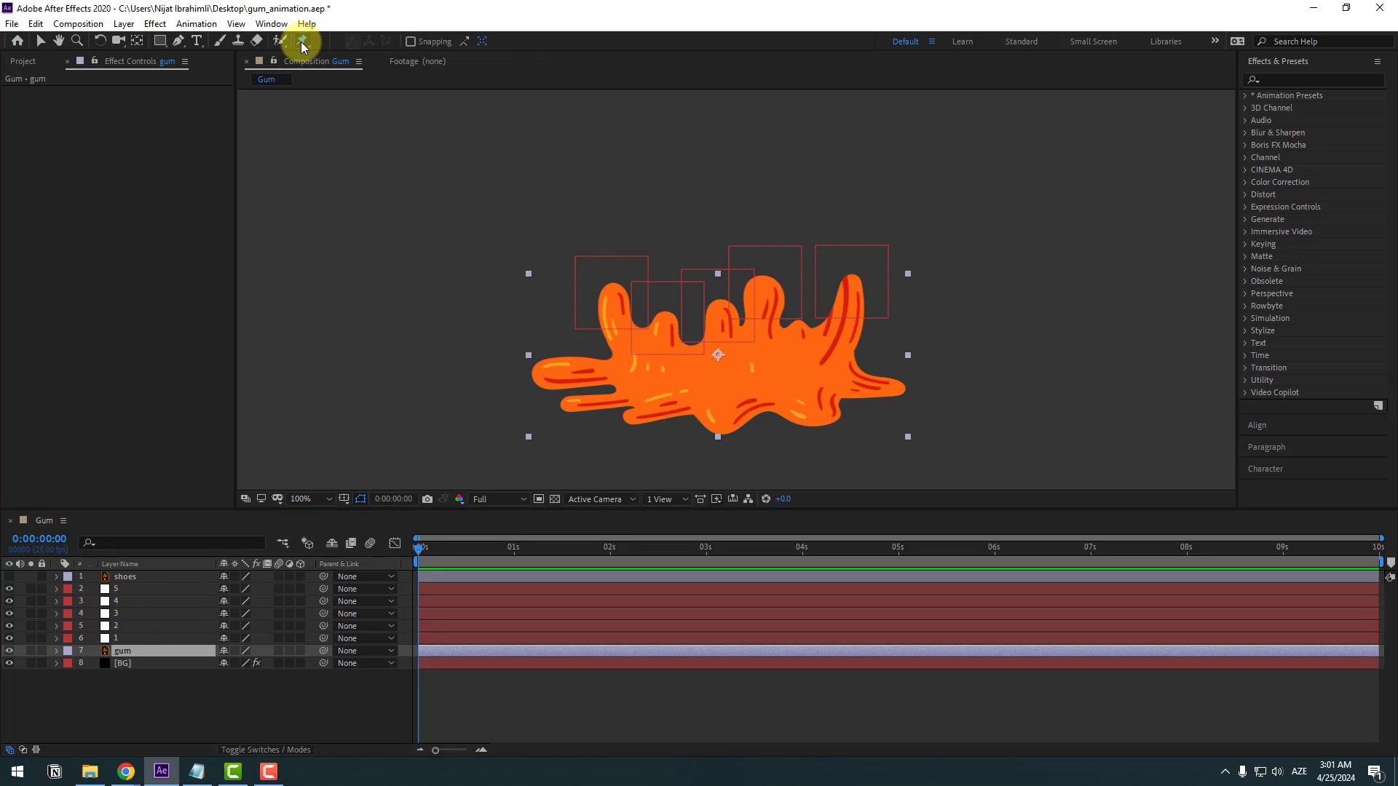
pyautogui.click(611, 294)
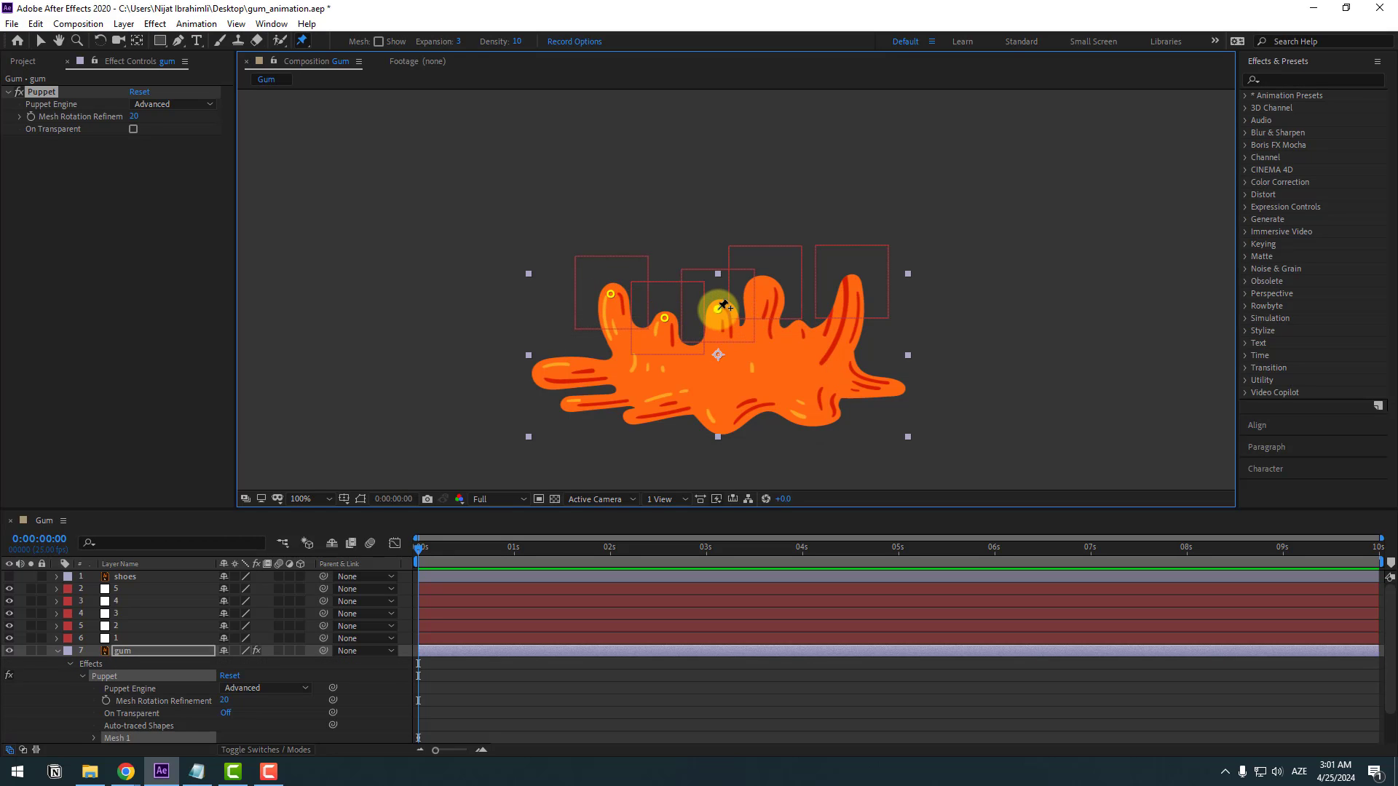
pyautogui.click(763, 282)
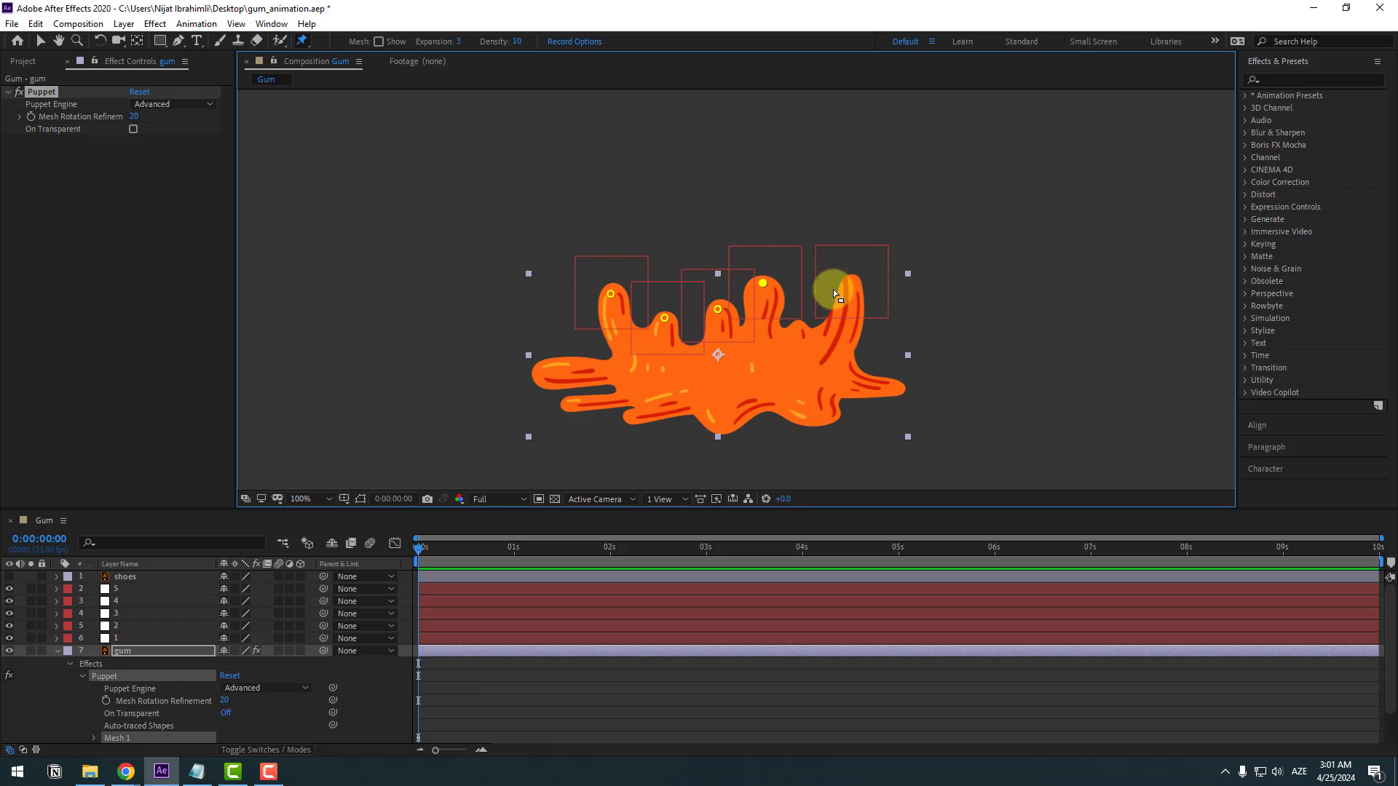
pyautogui.click(852, 284)
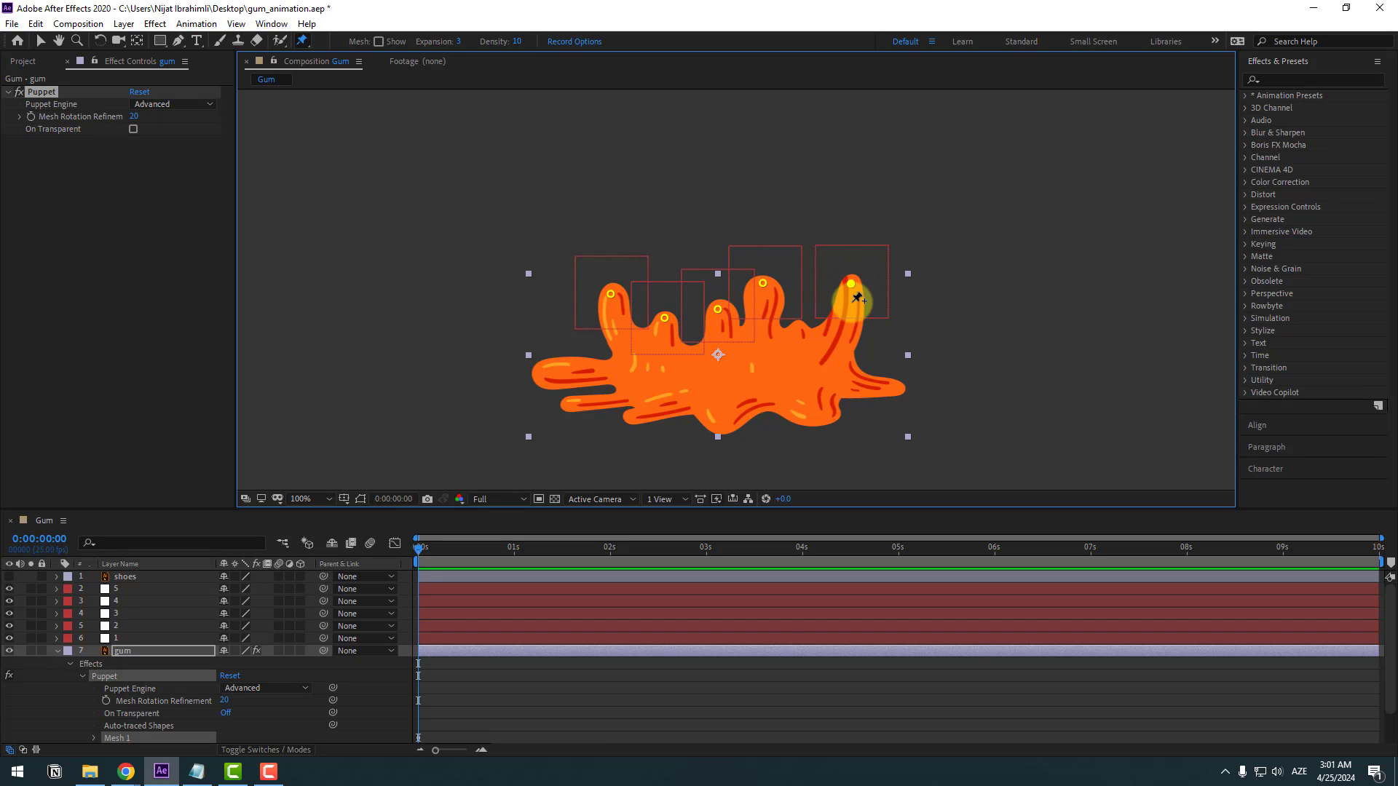
pyautogui.click(41, 40)
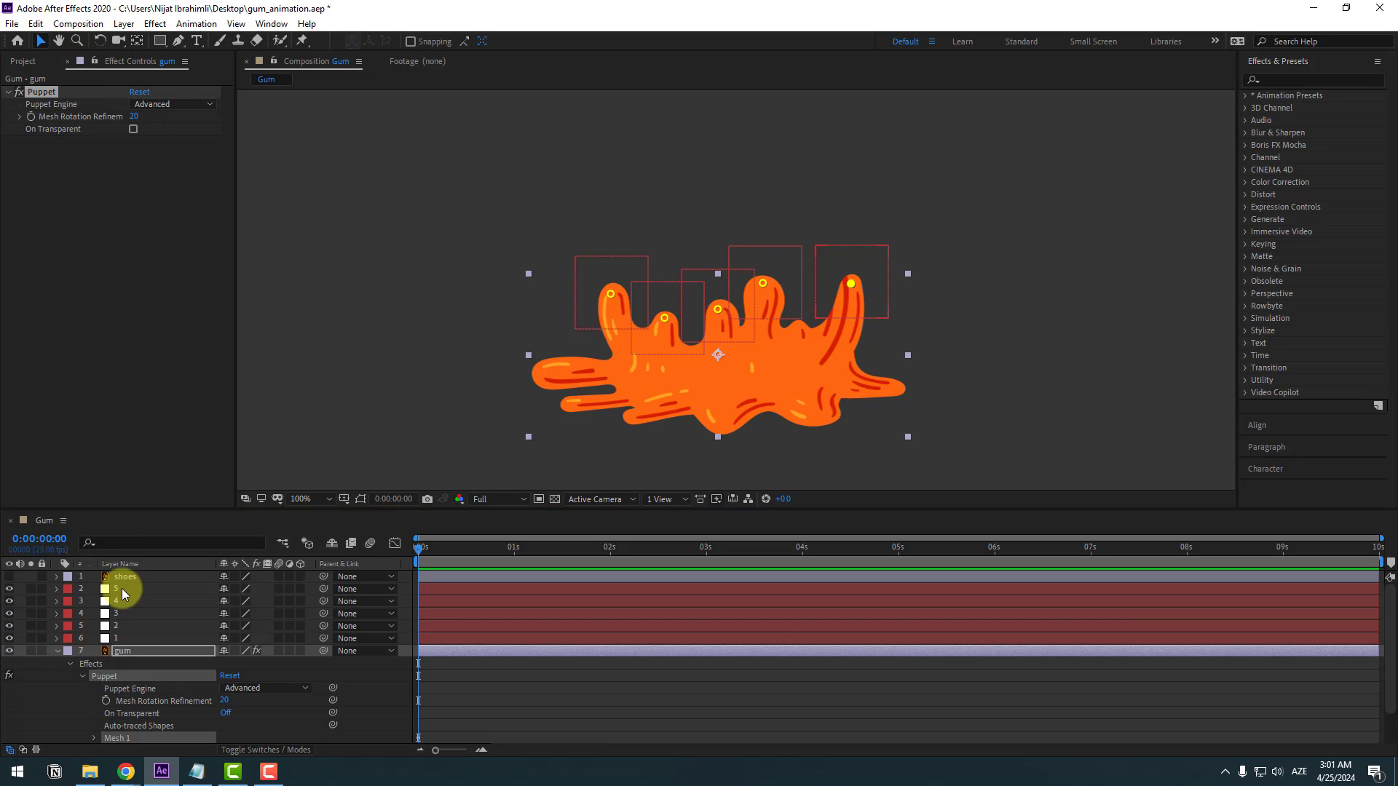
# Step: Reveal the gum's Puppet Pin positions with U, then test-stretch Pin 1 and undo it
pyautogui.click(123, 651)
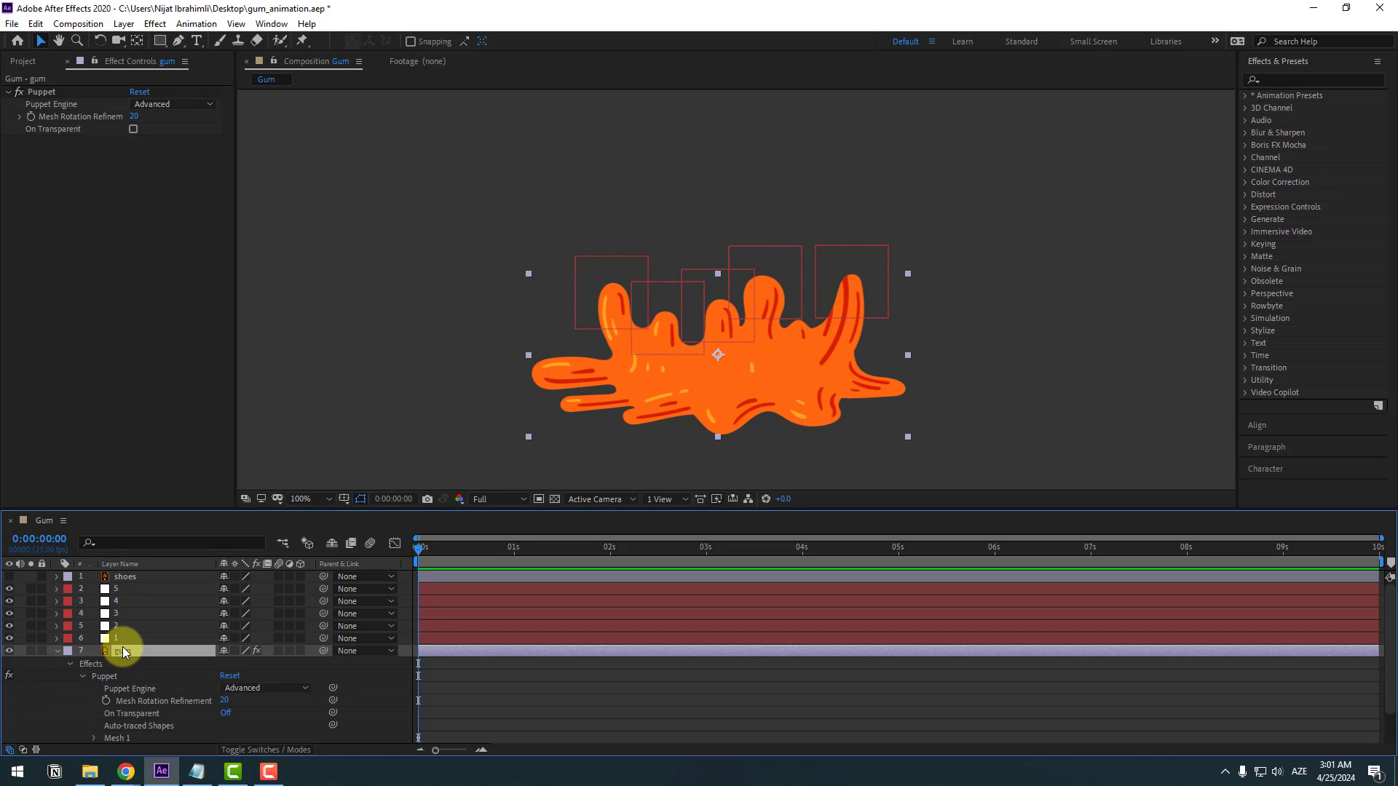
pyautogui.press('u')
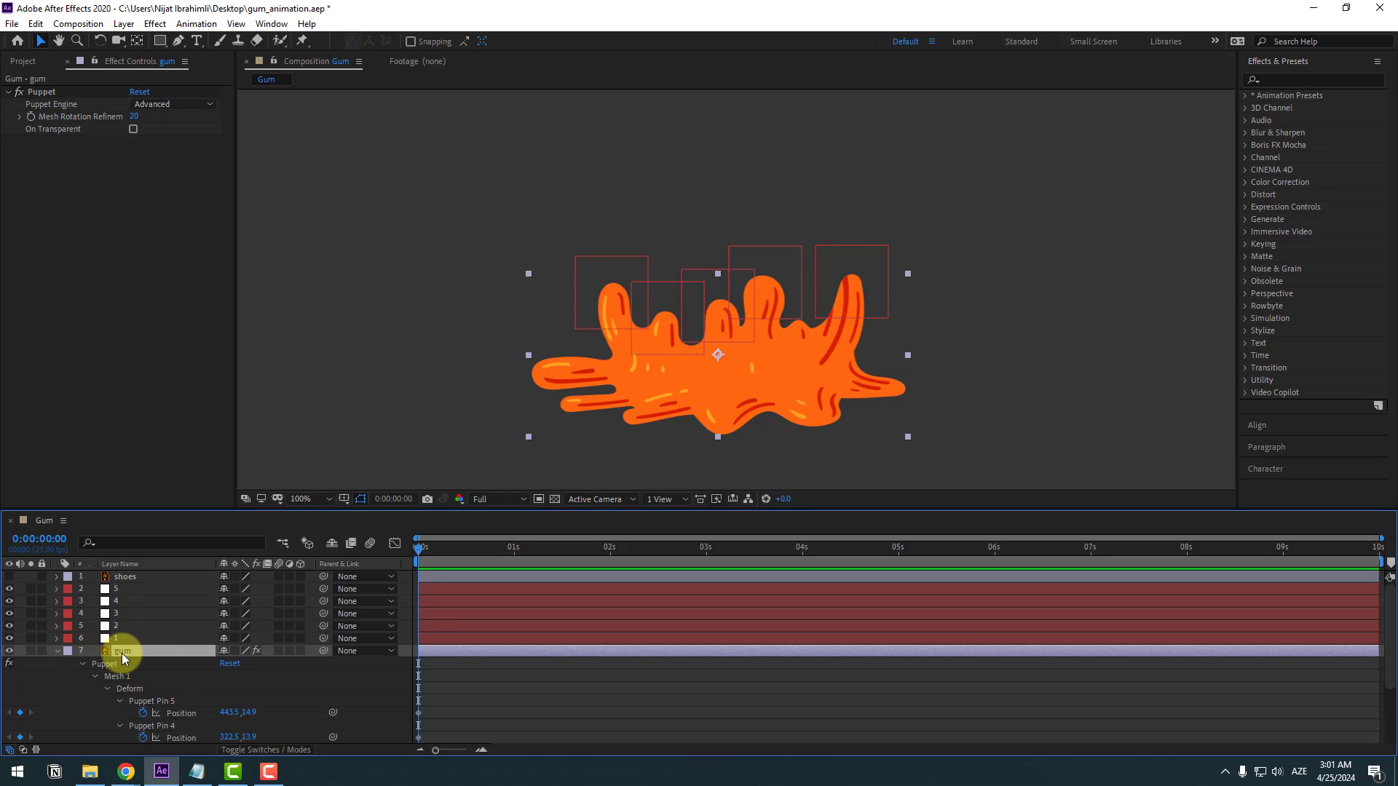
pyautogui.scroll(-3, 197, 695)
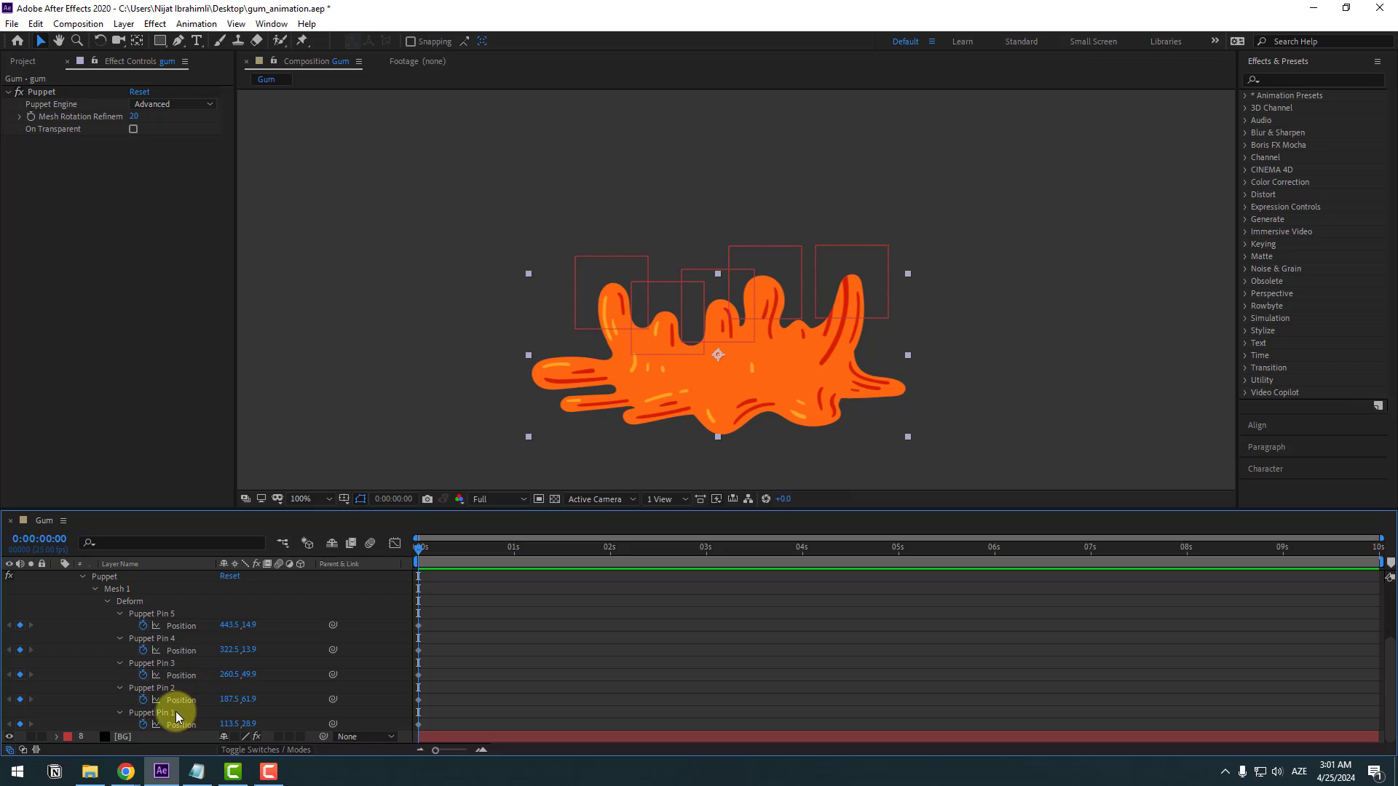
pyautogui.click(153, 714)
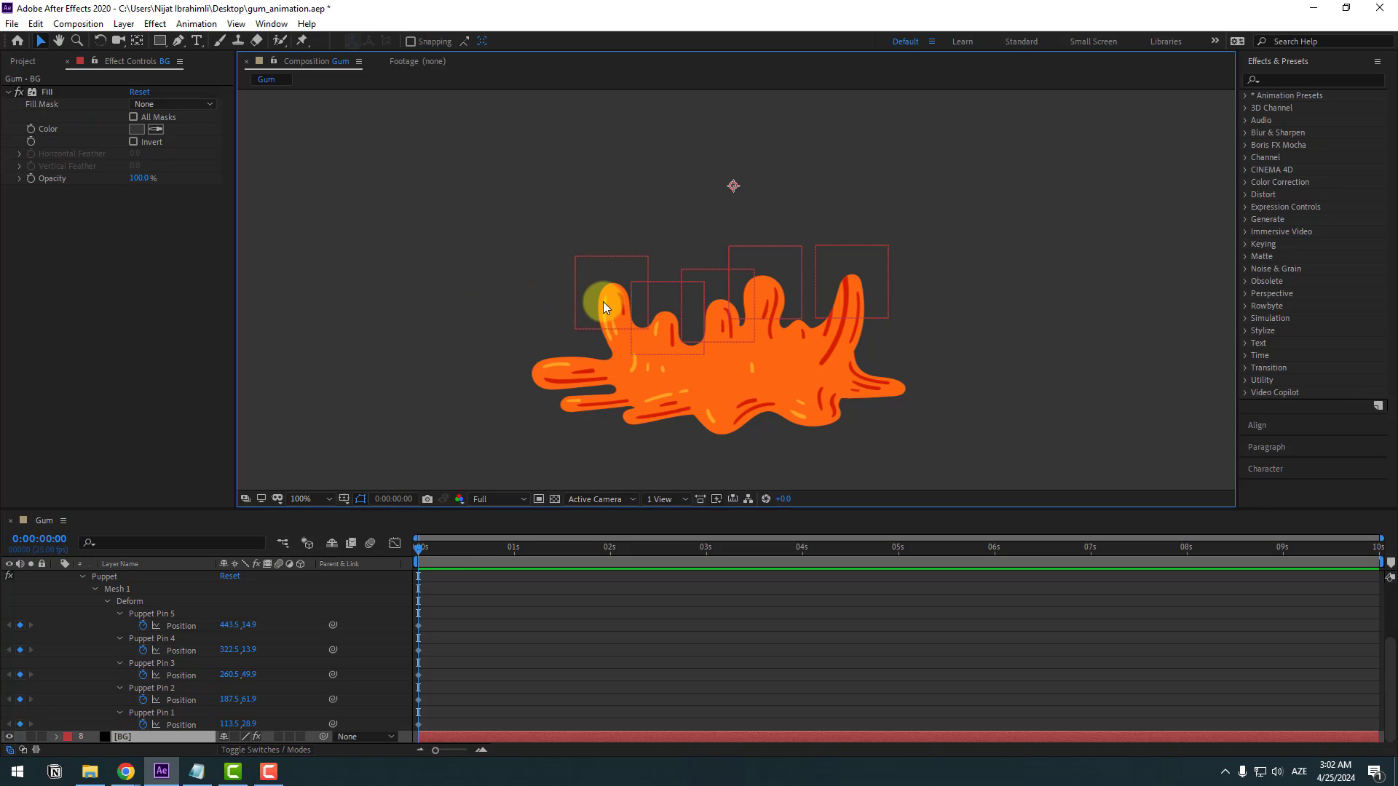
pyautogui.click(631, 373)
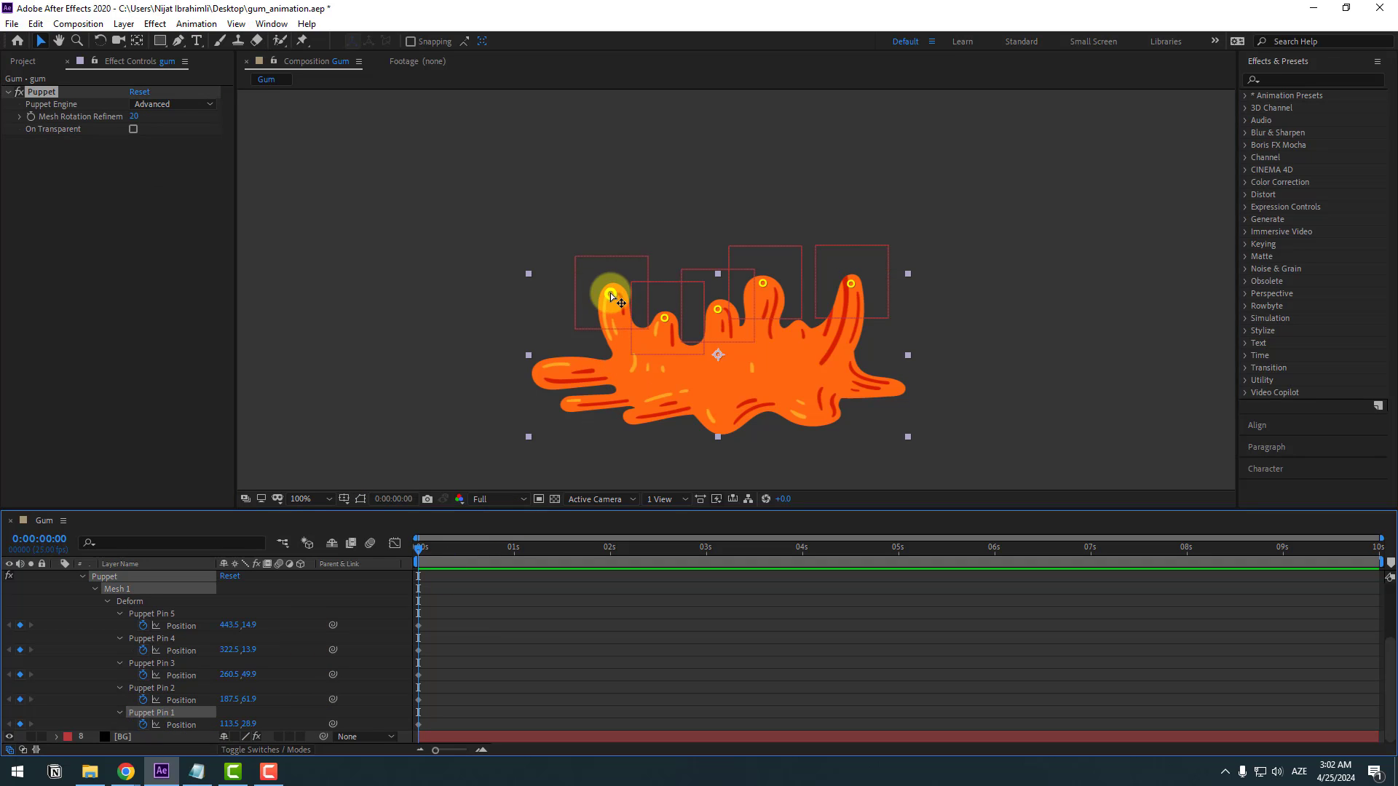
pyautogui.moveTo(610, 294)
pyautogui.mouseDown()
pyautogui.moveTo(593, 303)
pyautogui.moveTo(602, 287)
pyautogui.moveTo(621, 298)
pyautogui.mouseUp()
pyautogui.hotkey('ctrl', 'z')
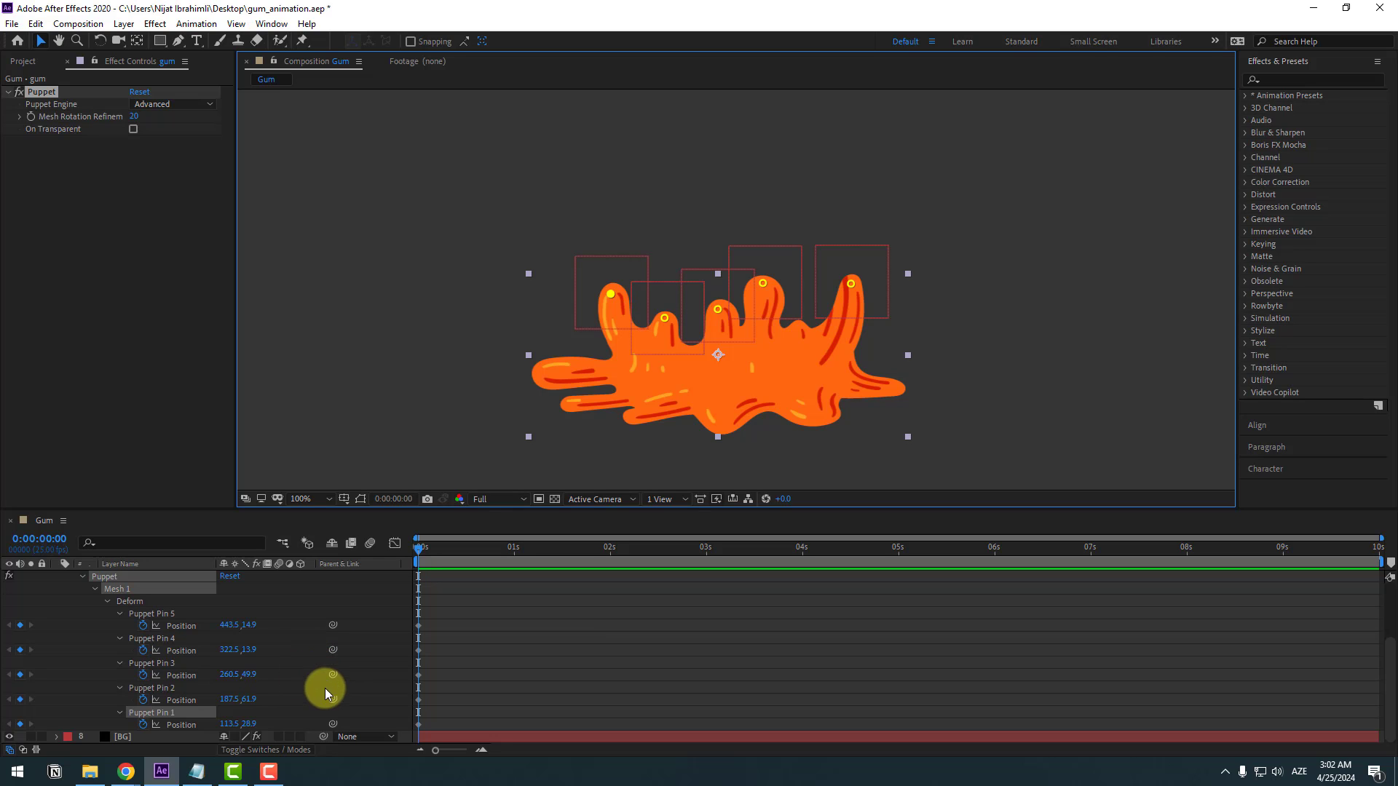
# Step: Copy the three-line Puppet to Null Object expression from Notepad, then minimize Notepad
pyautogui.click(198, 774)
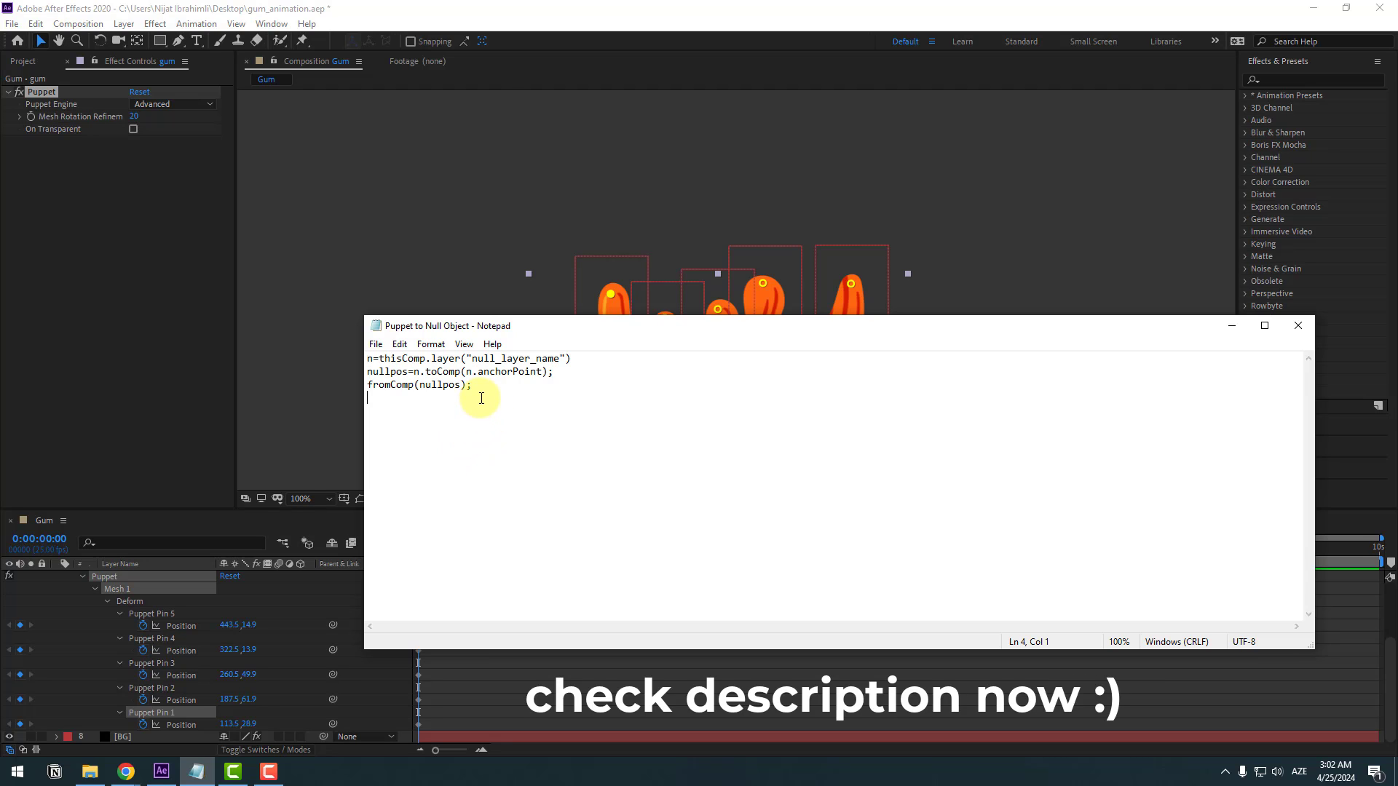
pyautogui.moveTo(481, 394); pyautogui.dragTo(339, 348)
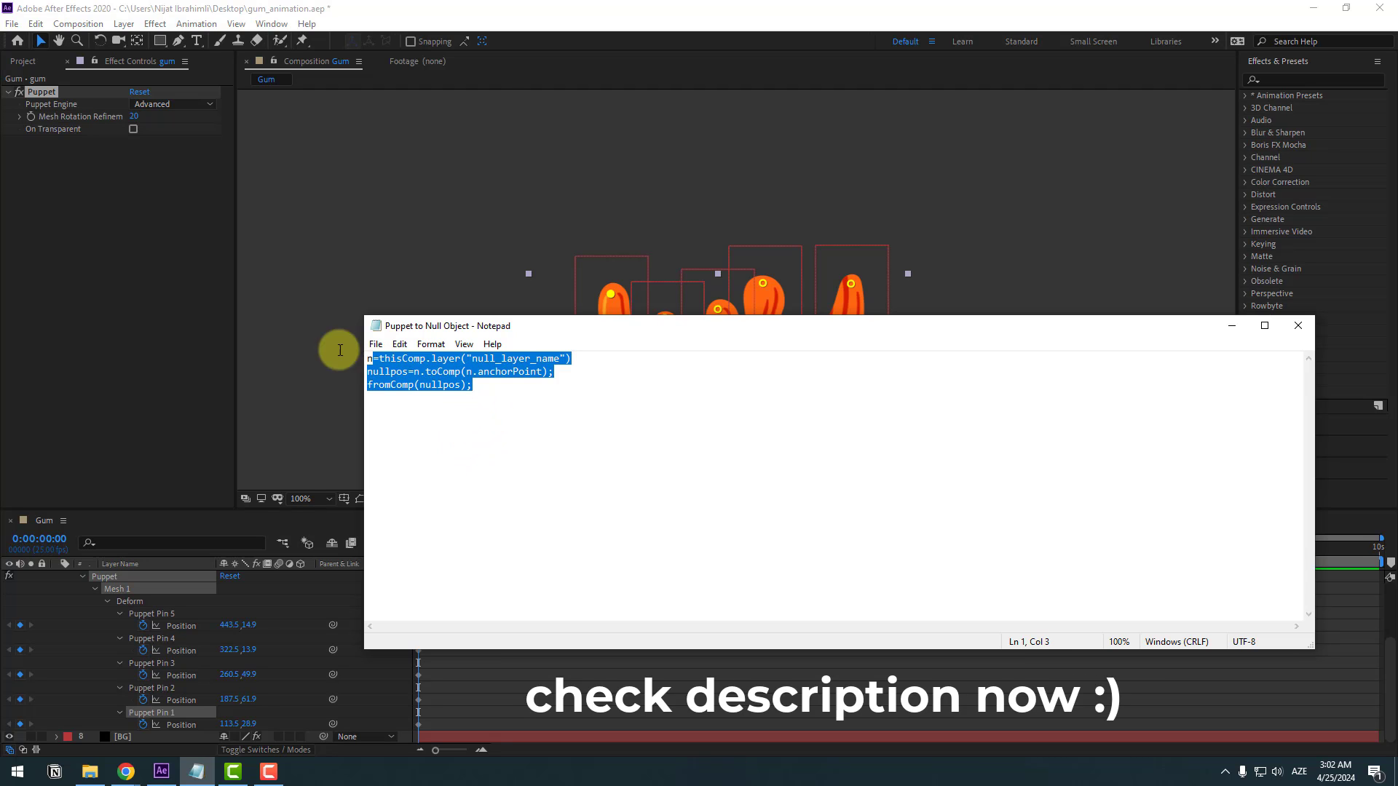
pyautogui.rightClick(409, 369)
pyautogui.click(442, 414)
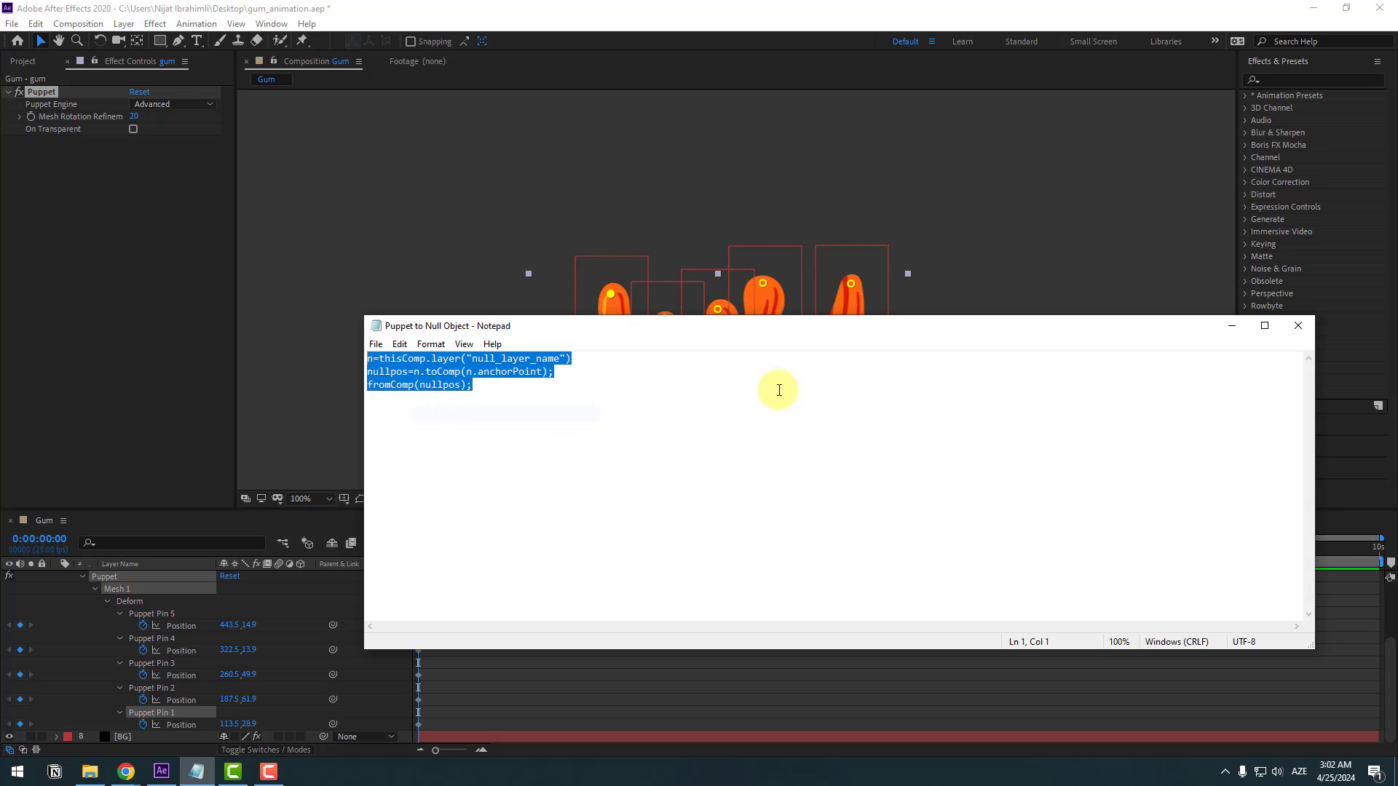
pyautogui.click(1231, 326)
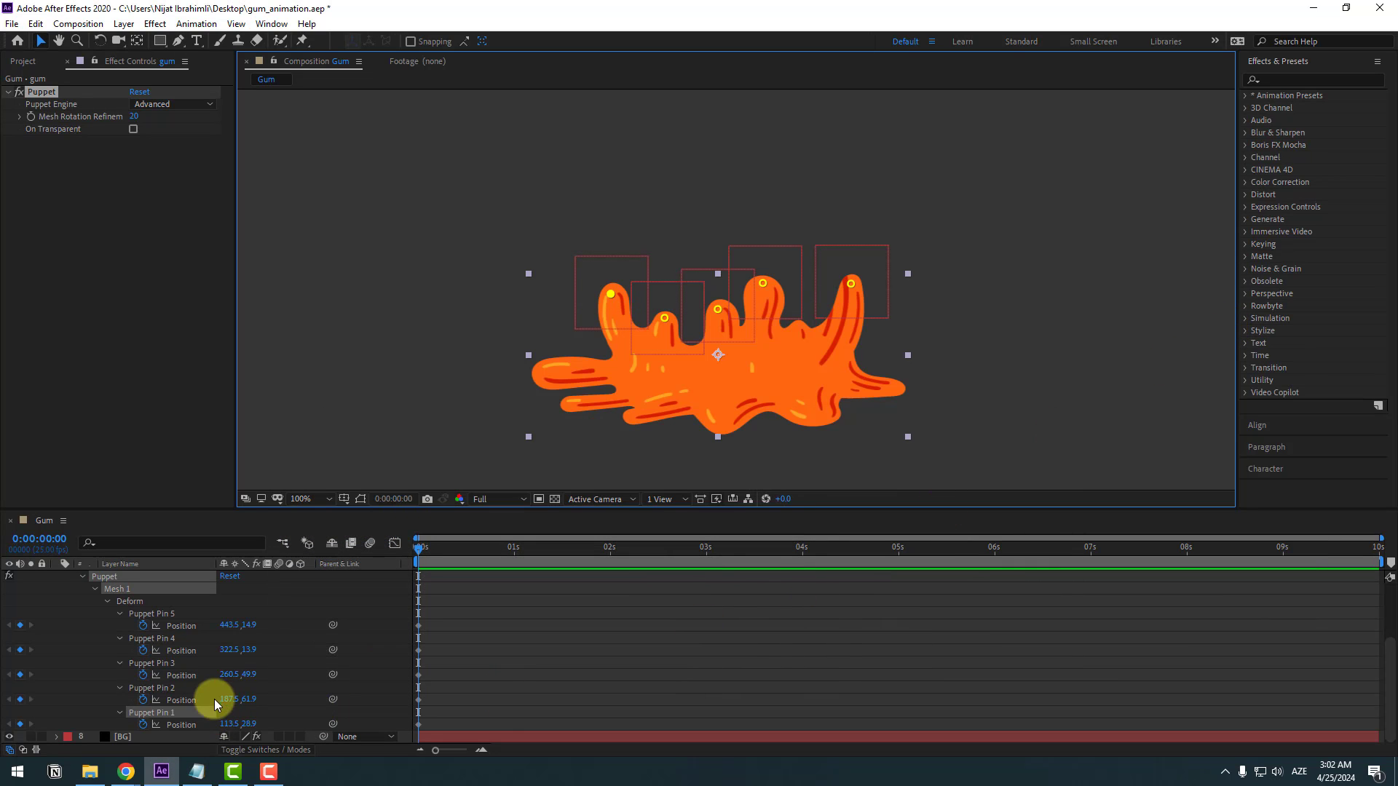
# Step: Paste the expression into Puppet Pin 1 Position, replacing null_layer_name with "1"
pyautogui.click(156, 719)
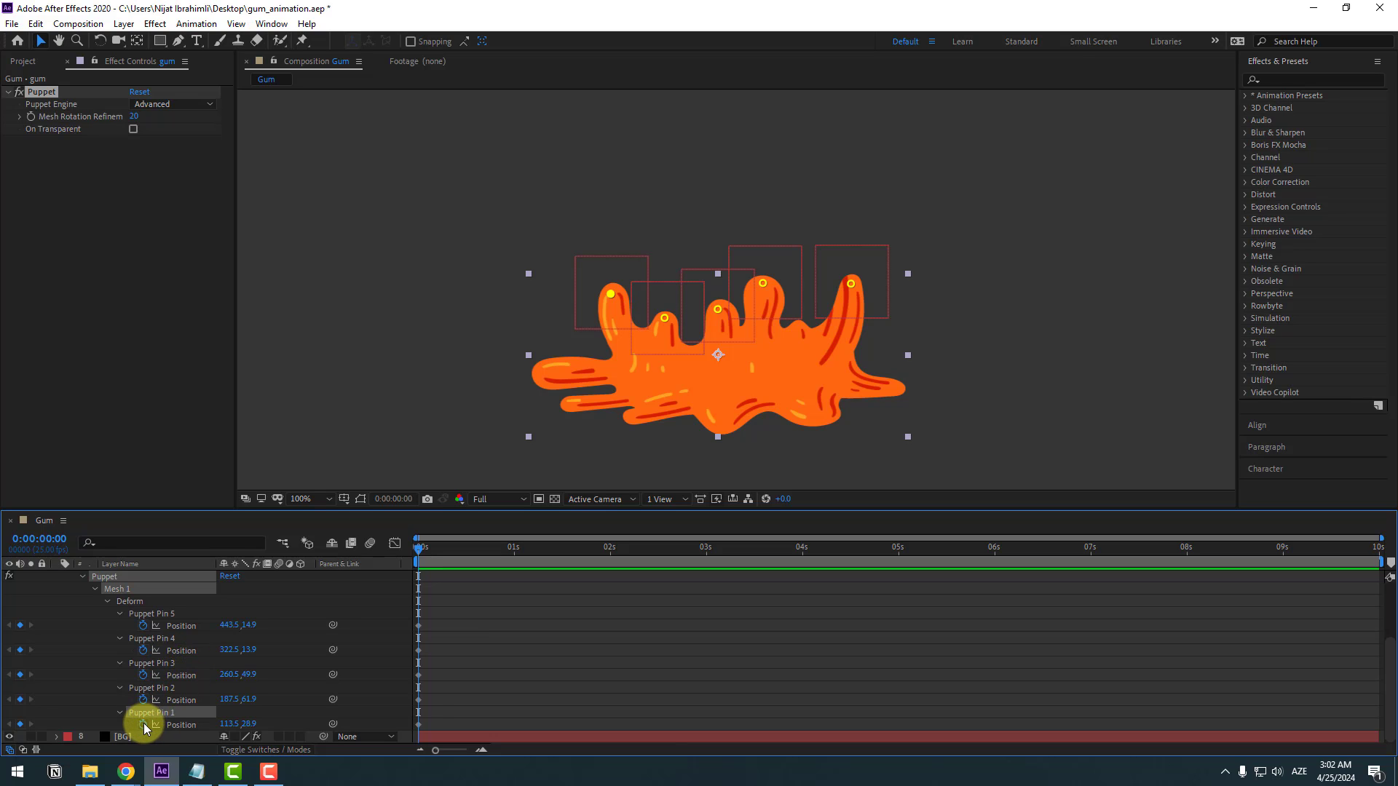
pyautogui.keyDown('alt'); pyautogui.click(143, 724); pyautogui.keyUp('alt')
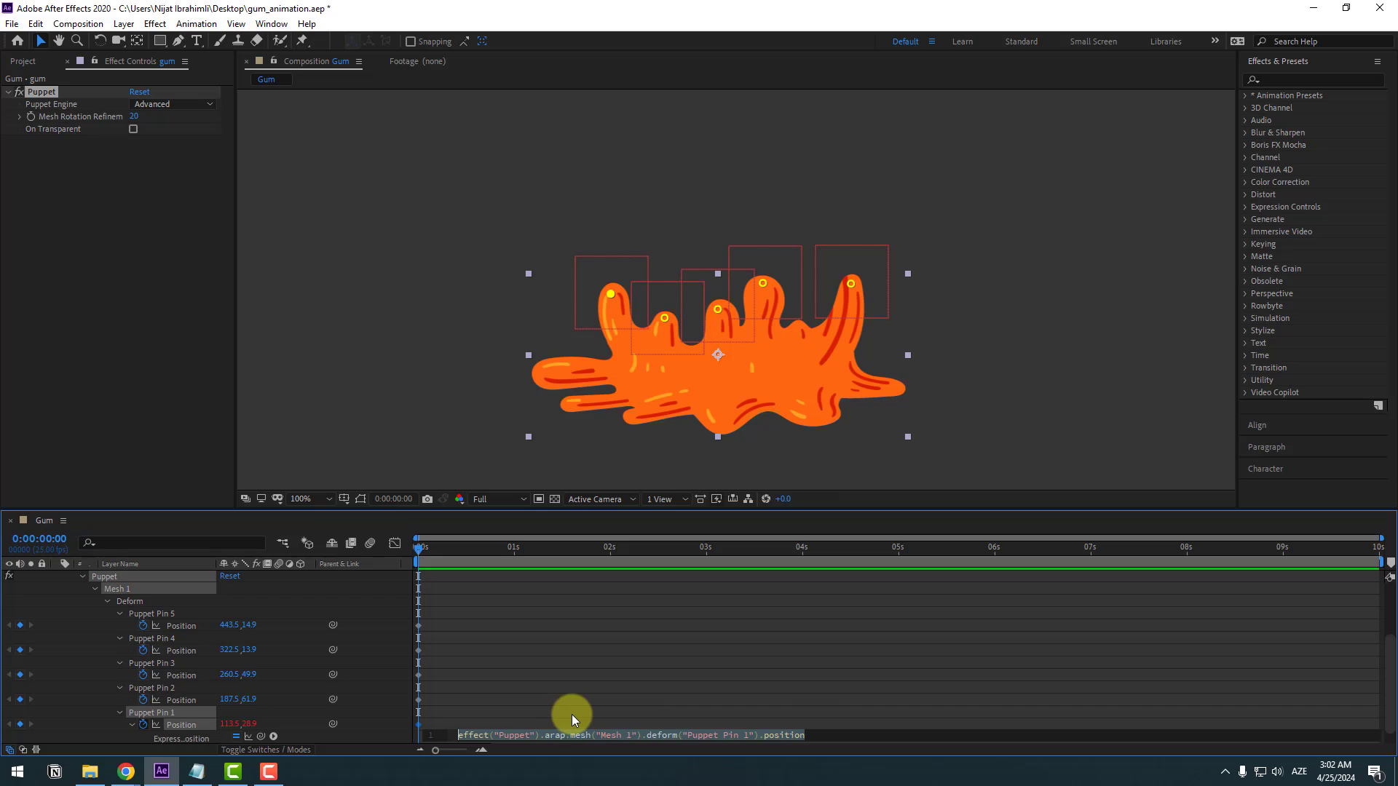
pyautogui.hotkey('ctrl', 'v')
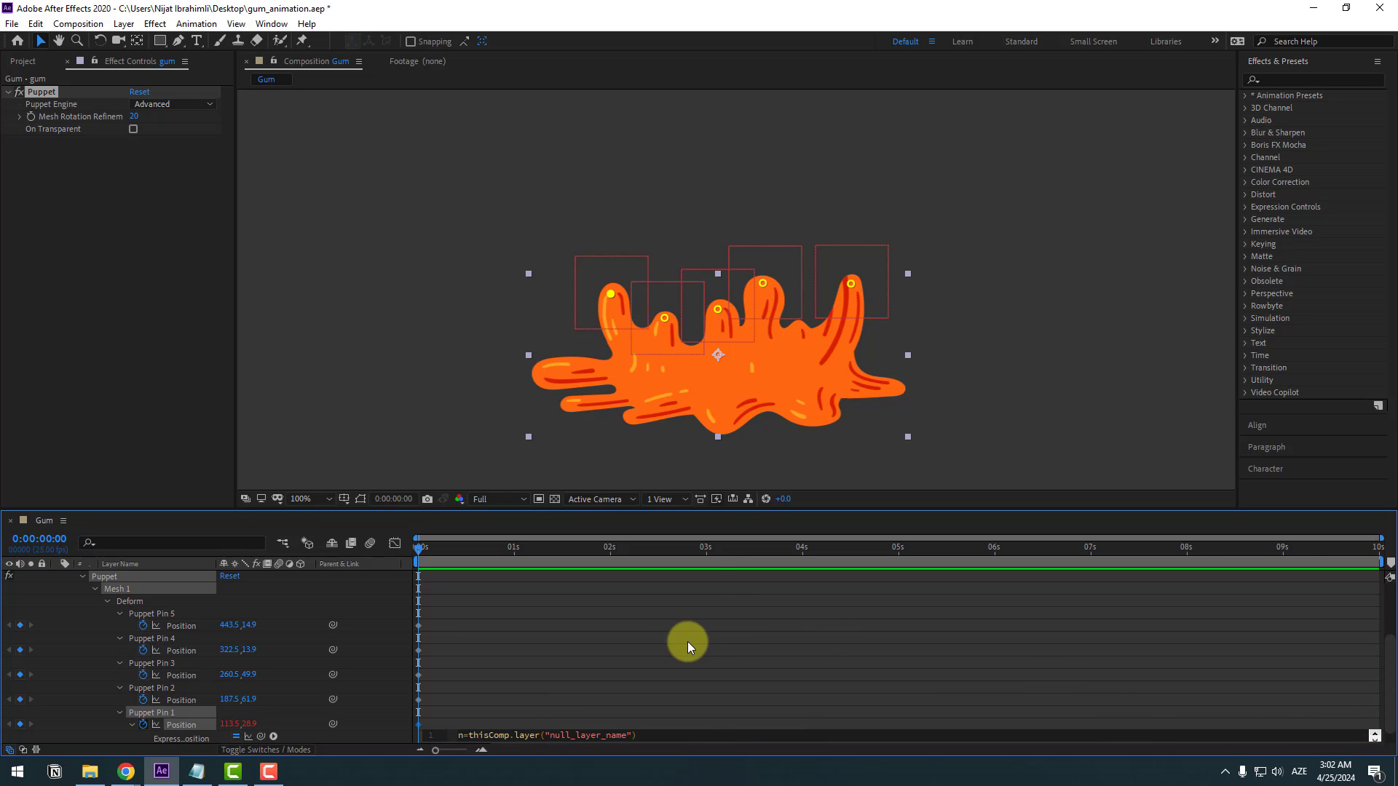
pyautogui.moveTo(698, 514); pyautogui.dragTo(699, 387)
pyautogui.click(587, 693)
pyautogui.click(587, 695)
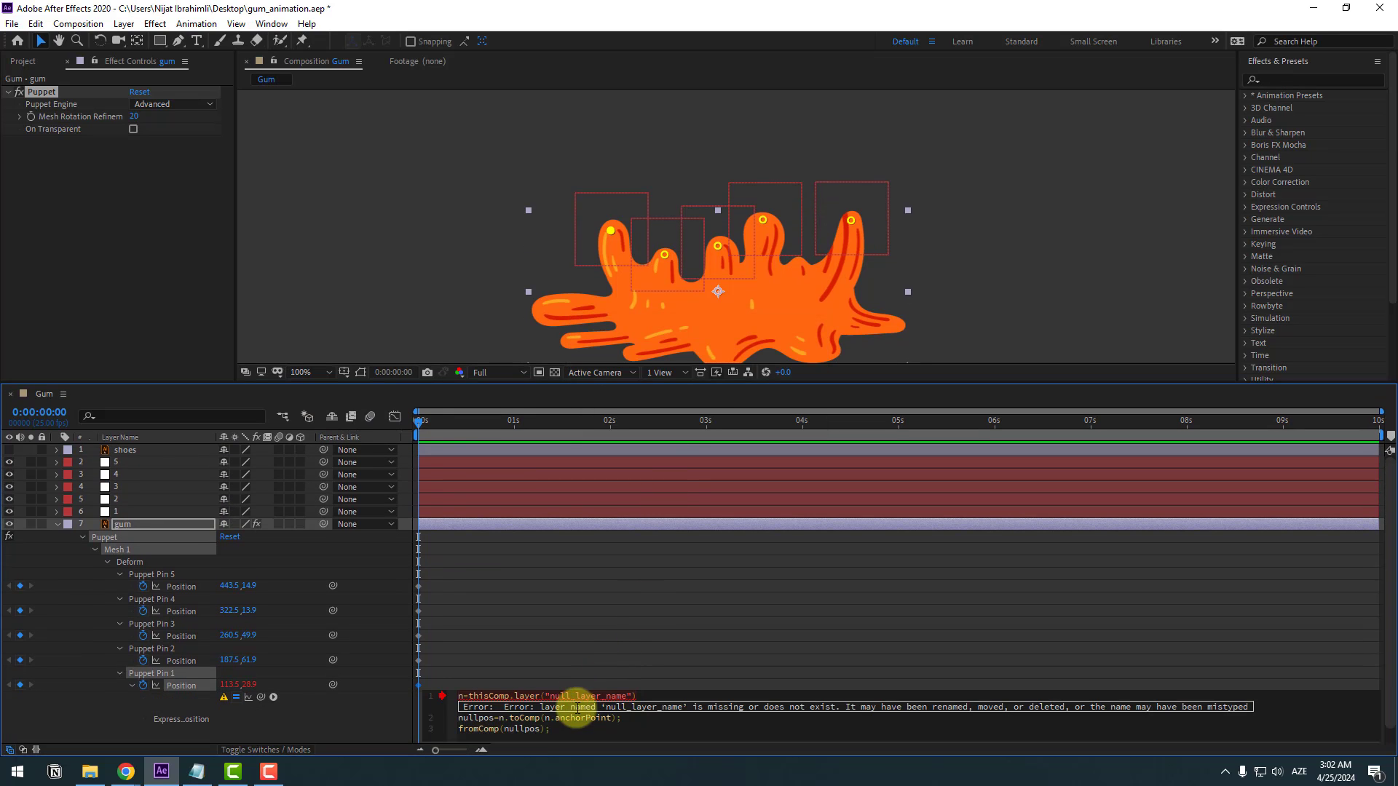
pyautogui.moveTo(549, 696); pyautogui.dragTo(632, 696)
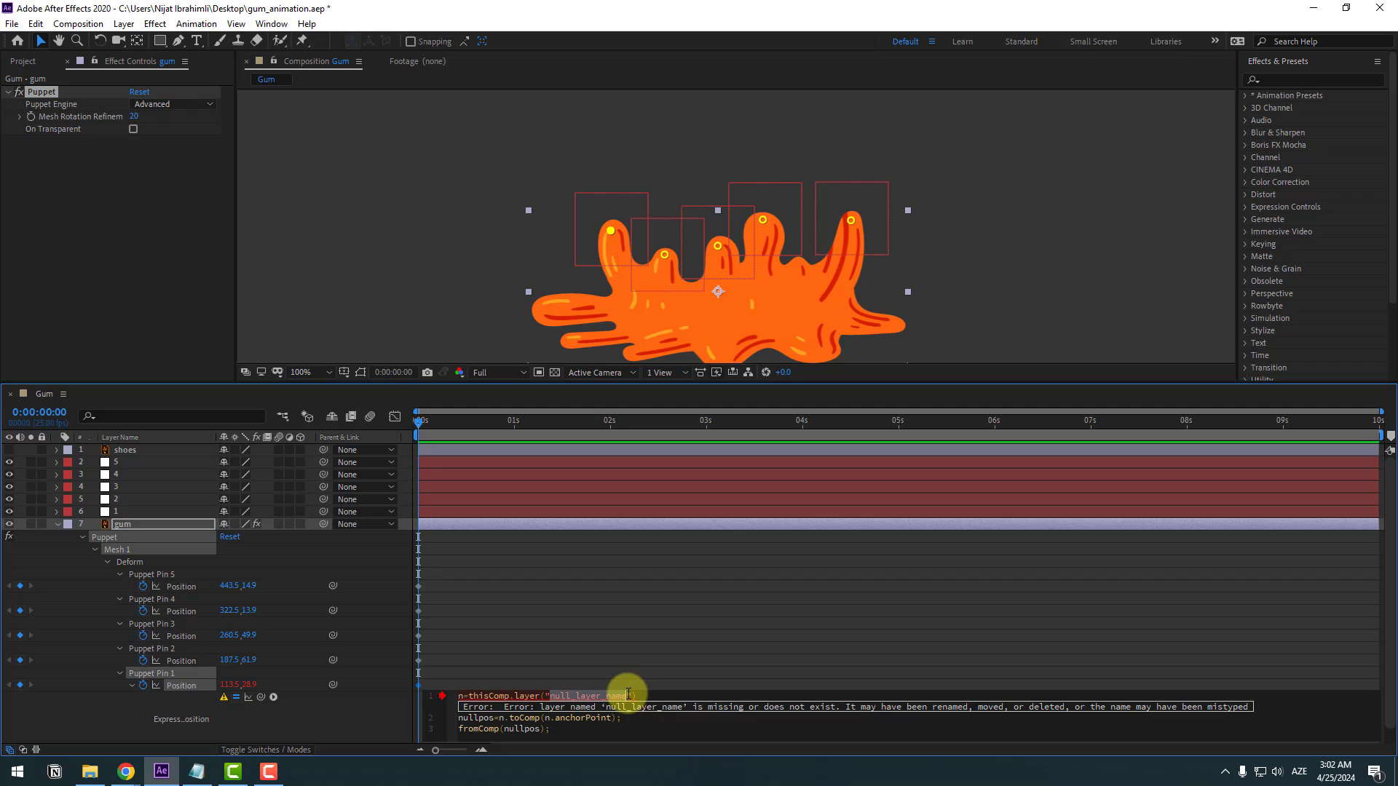
pyautogui.press('BackSpace')
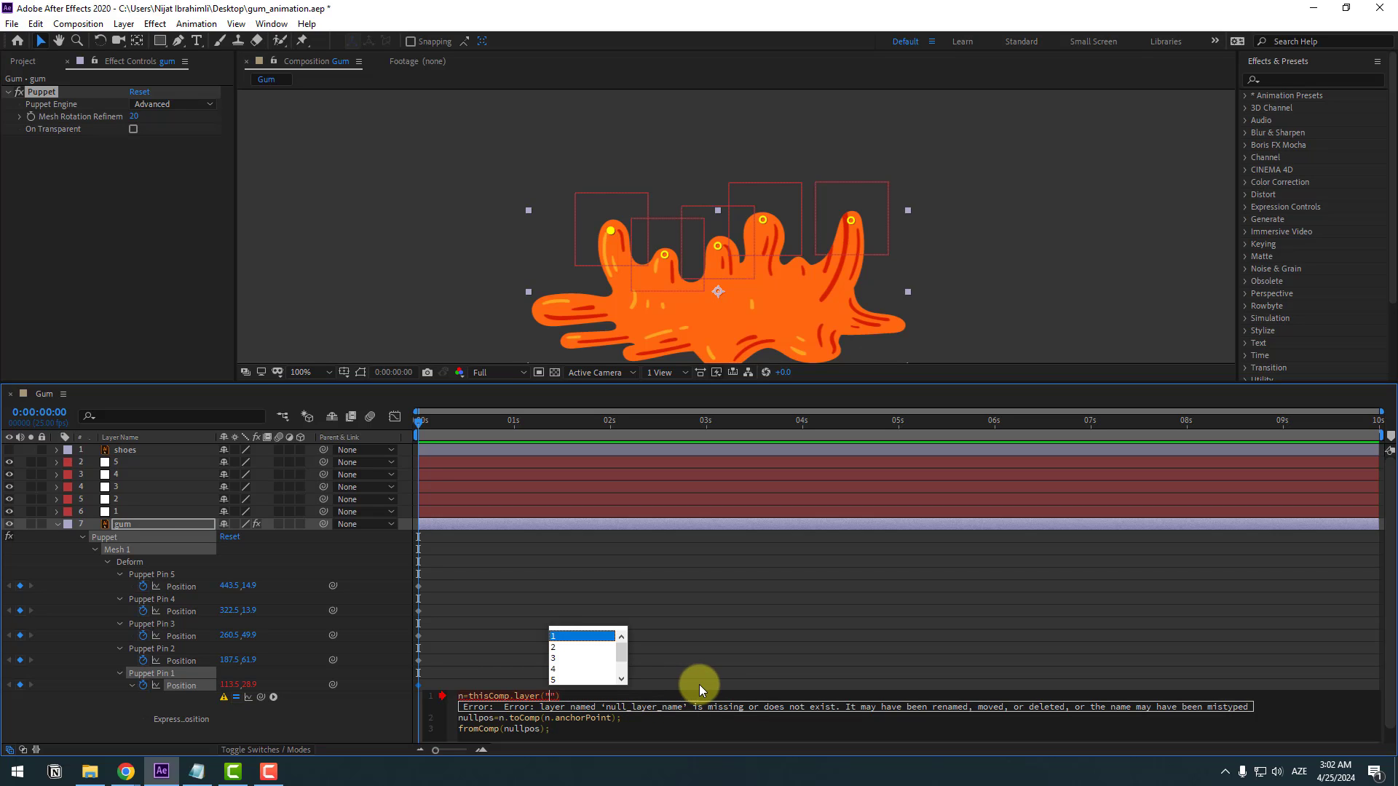
pyautogui.click(556, 638)
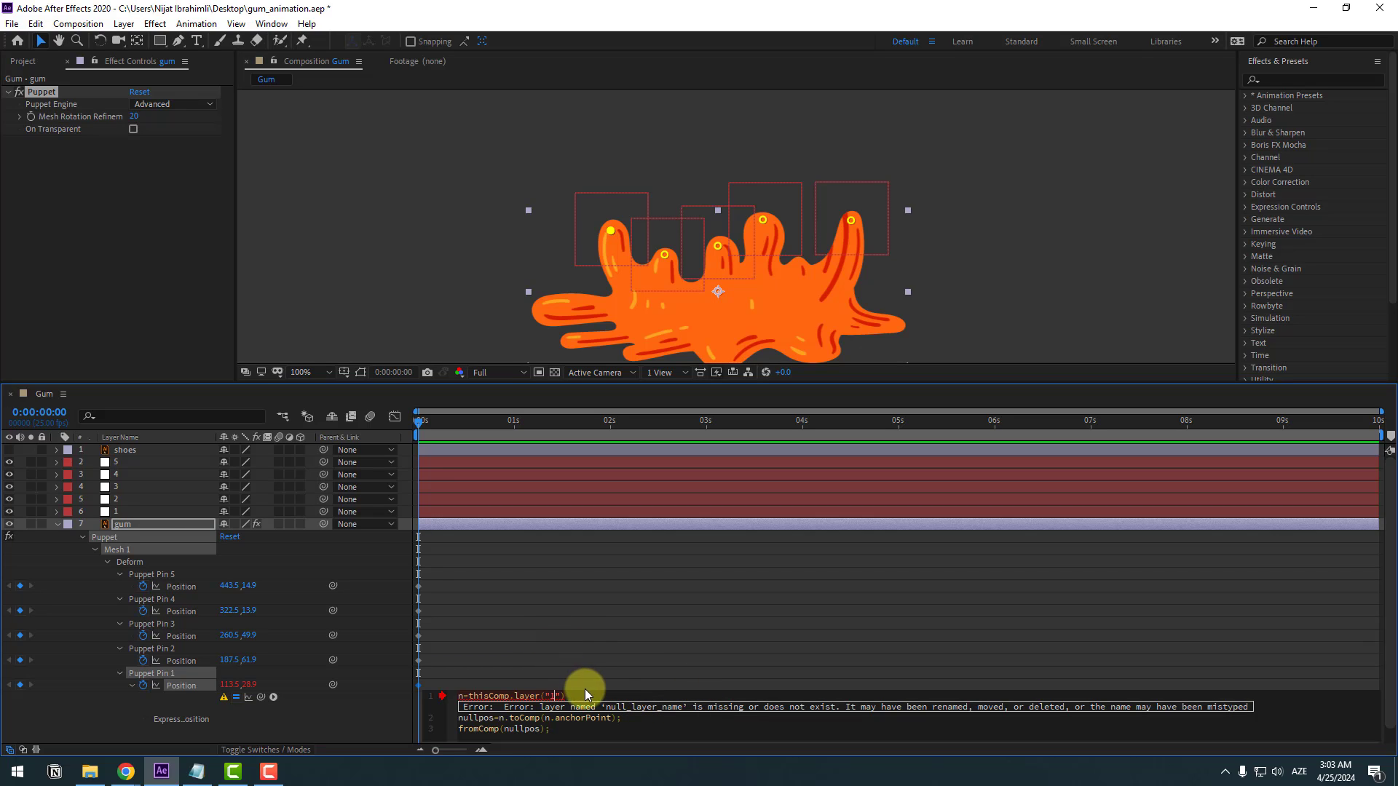
pyautogui.click(98, 720)
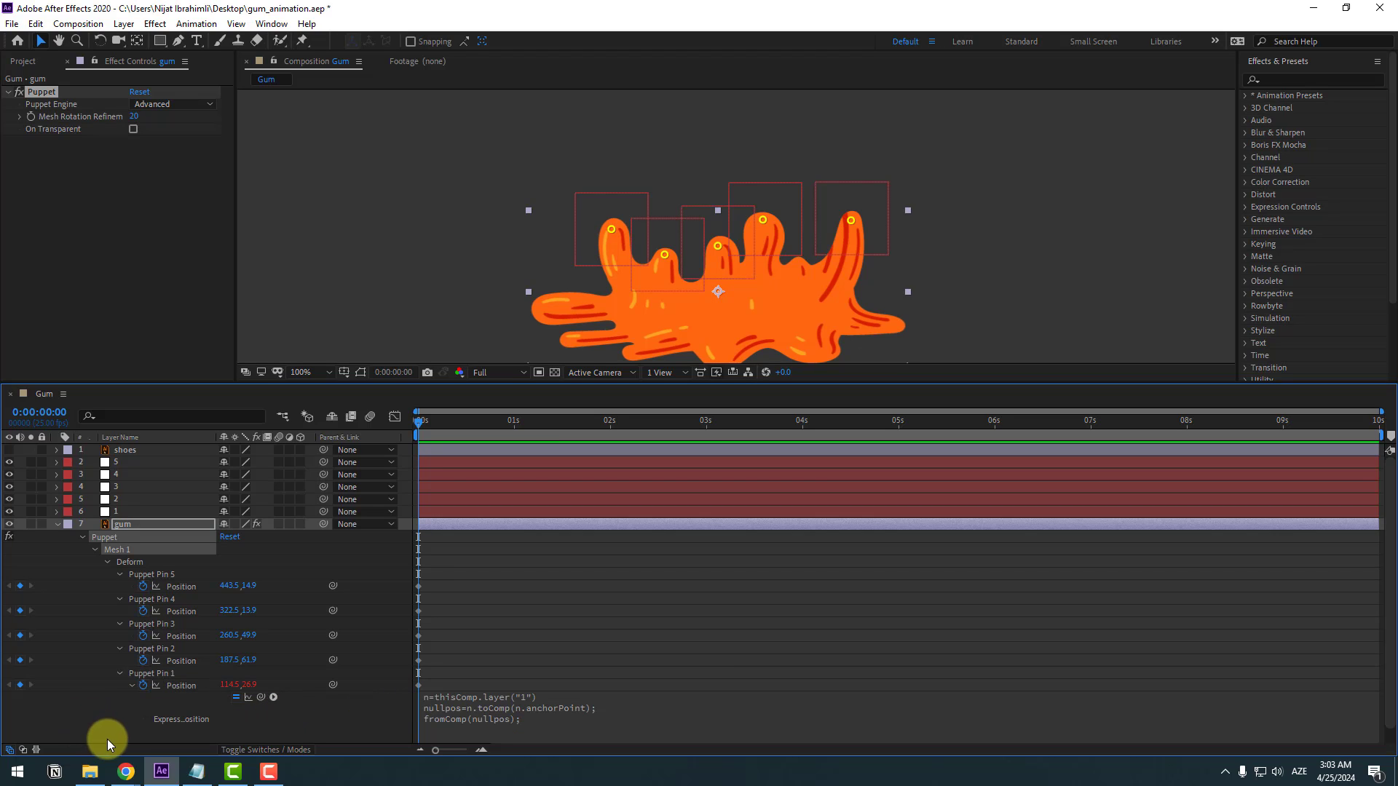
# Step: Move null 1 to confirm it drags the gum's linked arm
pyautogui.click(116, 512)
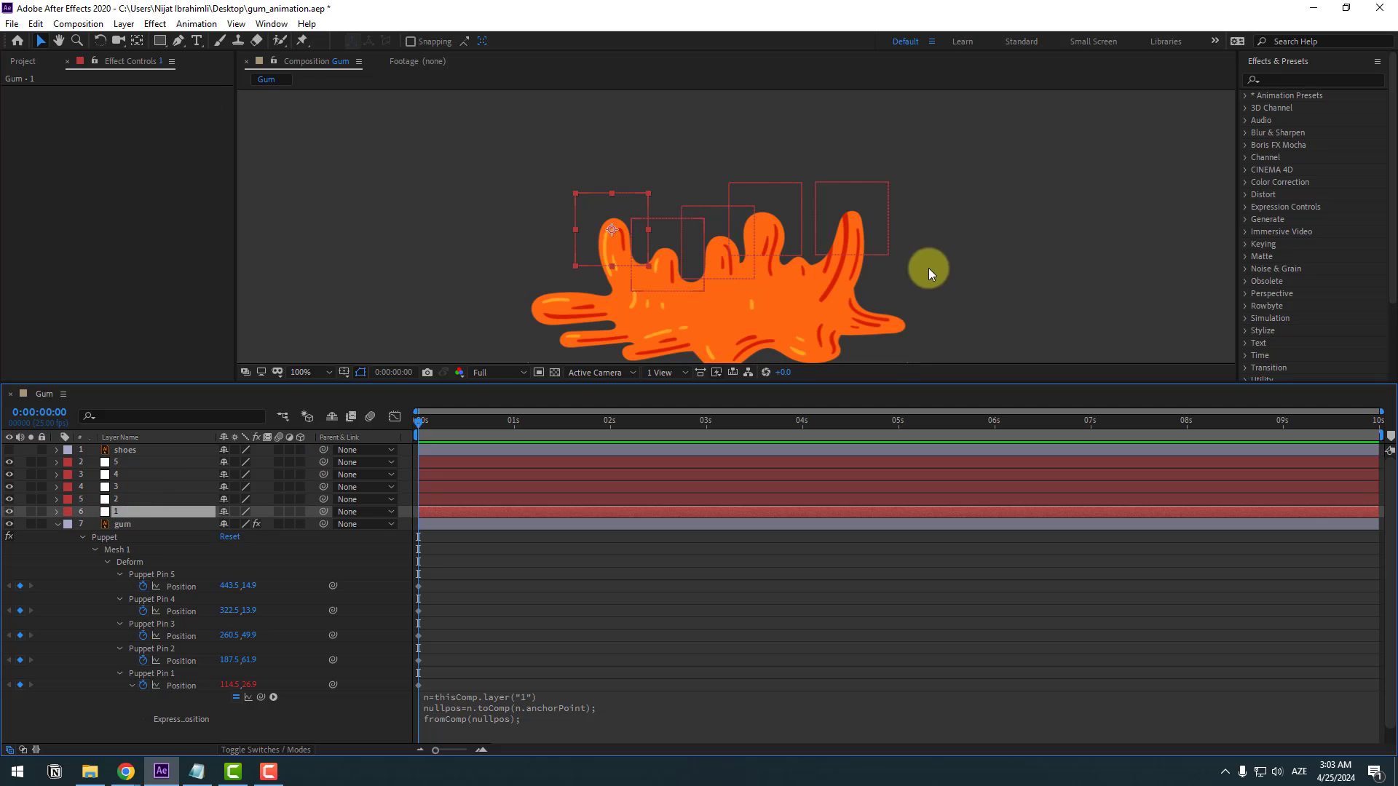
pyautogui.moveTo(630, 209)
pyautogui.mouseDown()
pyautogui.moveTo(643, 175)
pyautogui.moveTo(637, 234)
pyautogui.moveTo(582, 233)
pyautogui.moveTo(638, 226)
pyautogui.mouseUp()
pyautogui.click(85, 723)
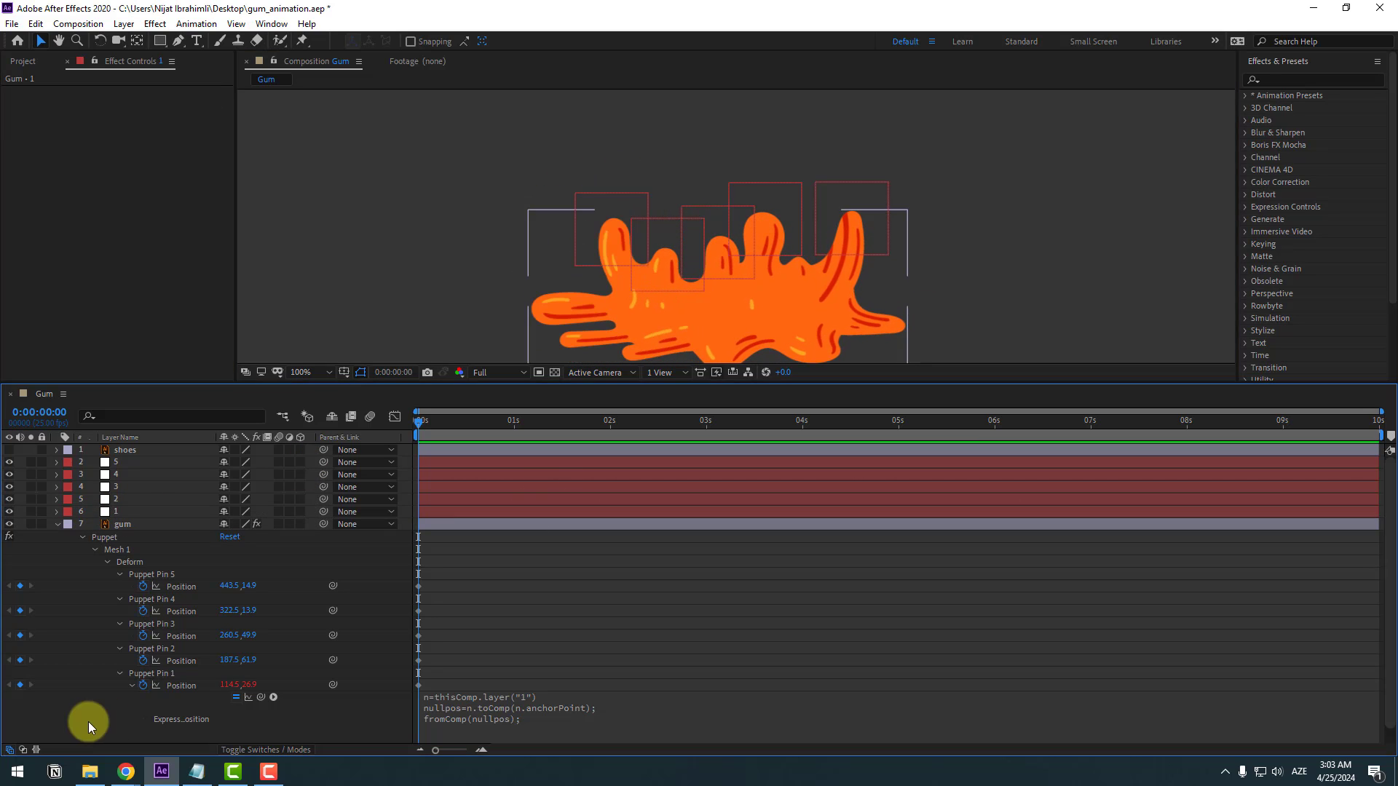
# Step: Paste the expression into Puppet Pin 2 Position, replacing null_layer_name with "2"
pyautogui.keyDown('alt'); pyautogui.click(143, 663); pyautogui.keyUp('alt')
pyautogui.click(655, 664)
pyautogui.hotkey('ctrl', 'a')
pyautogui.write('n=thisComp.layer("1") nullpos=n.toComp(n.anchorPoint); fromComp(nullpos);')
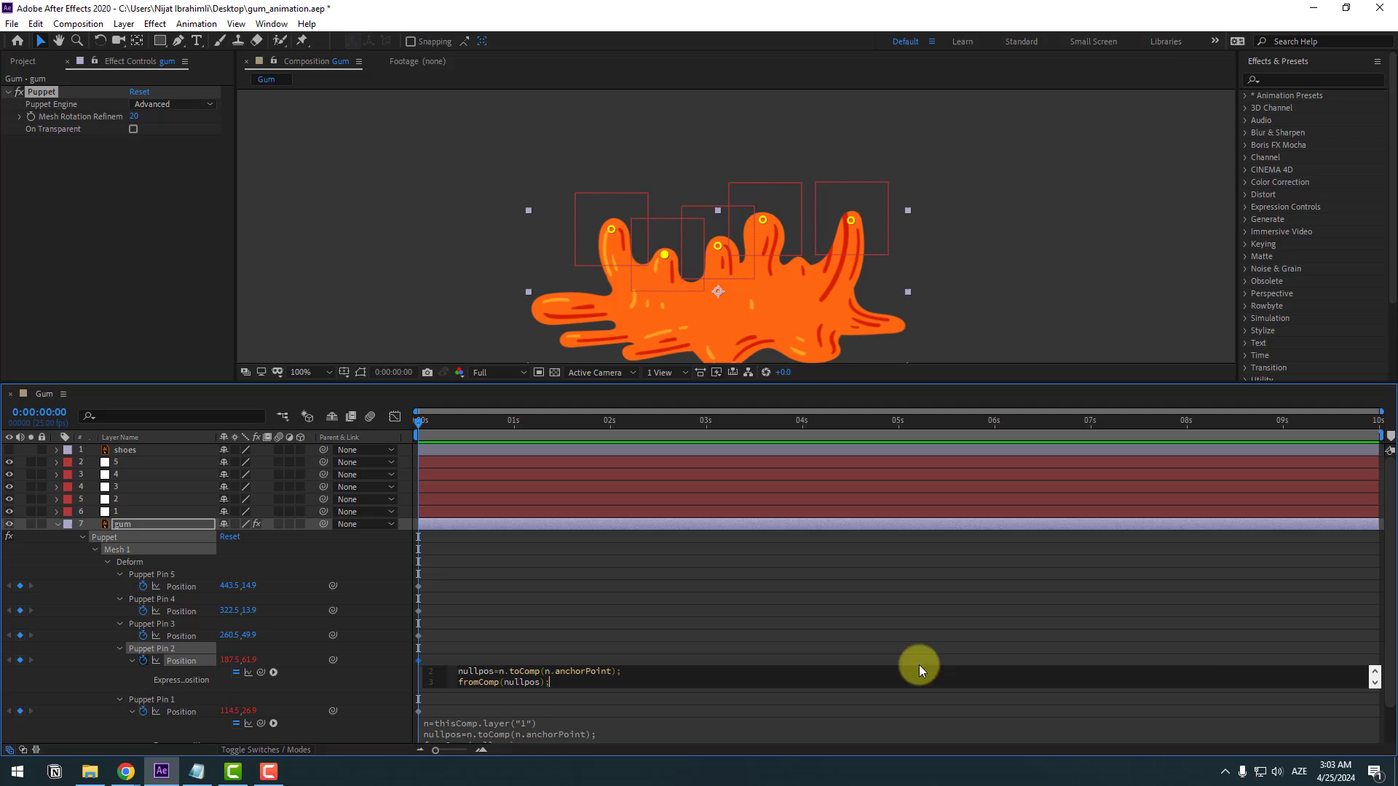
pyautogui.click(1374, 670)
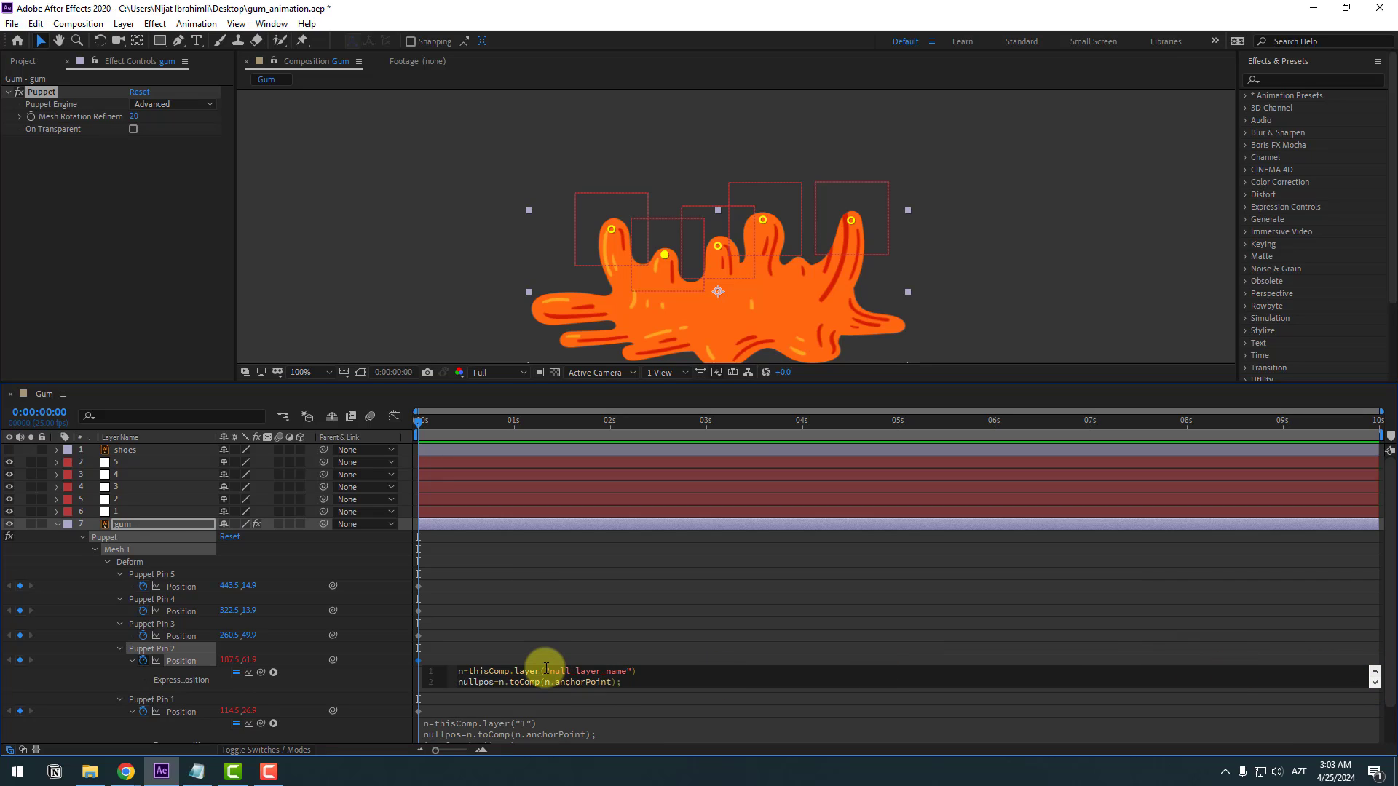
pyautogui.moveTo(548, 669); pyautogui.dragTo(624, 672)
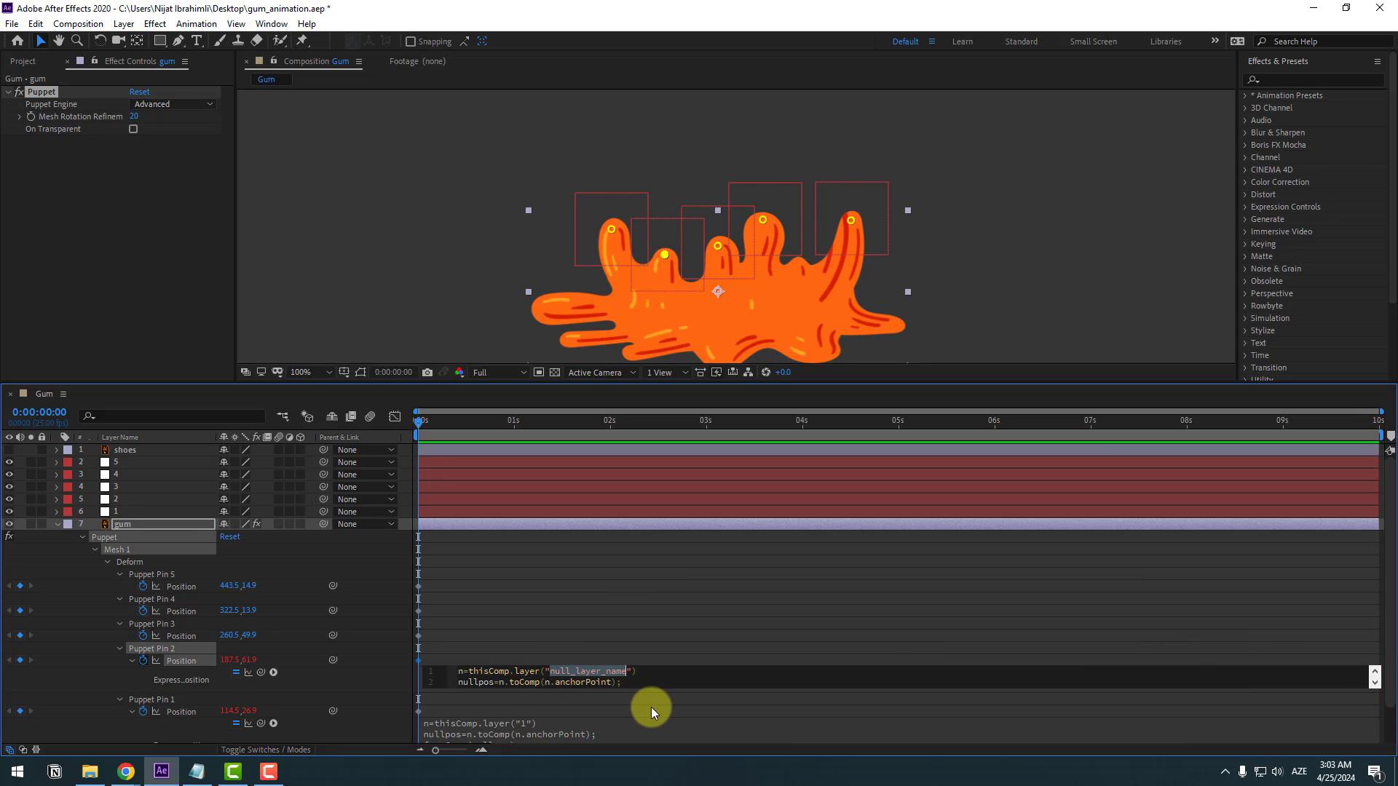
pyautogui.press('BackSpace')
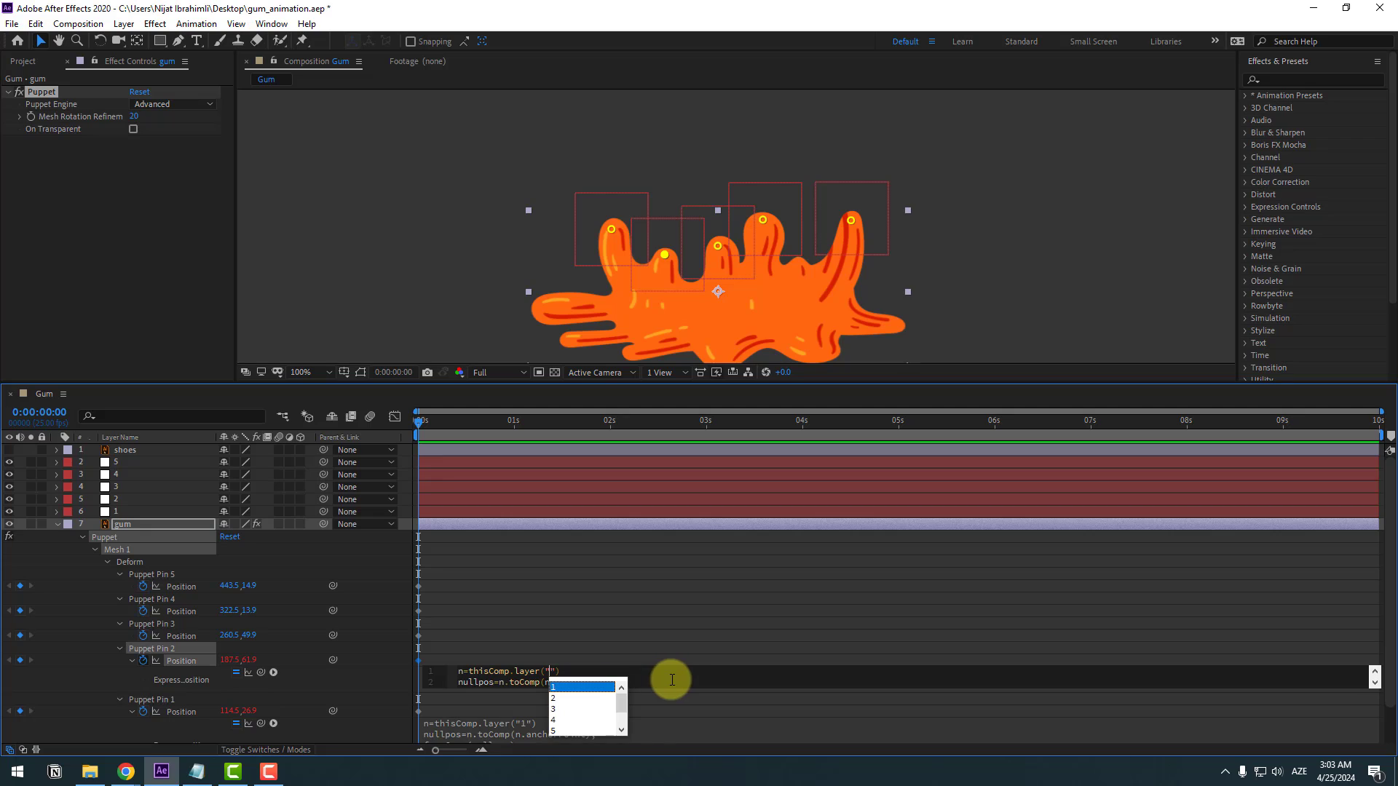
pyautogui.click(553, 720)
pyautogui.click(548, 661)
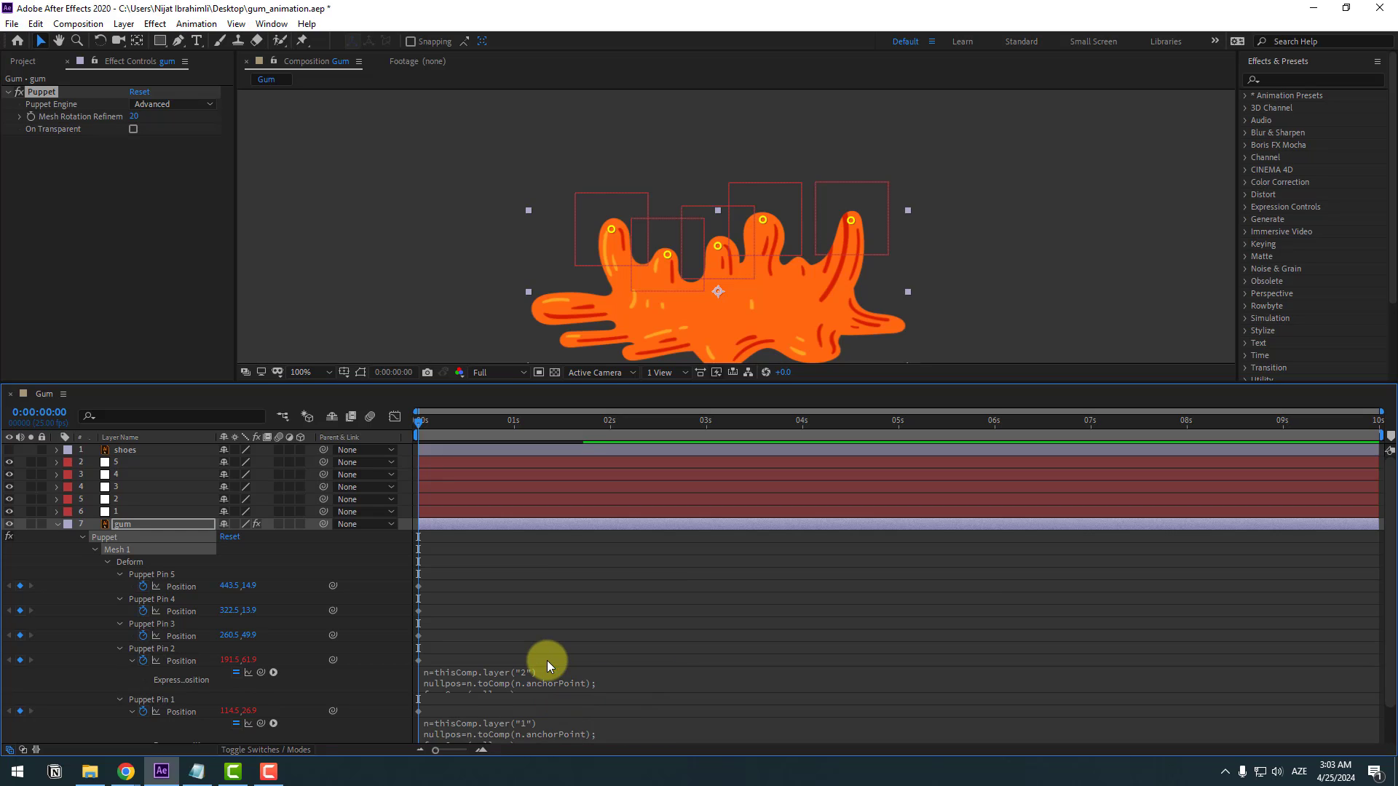
# Step: Test null 2 bending the gum, then collapse Puppet Pins 1 and 2
pyautogui.click(114, 501)
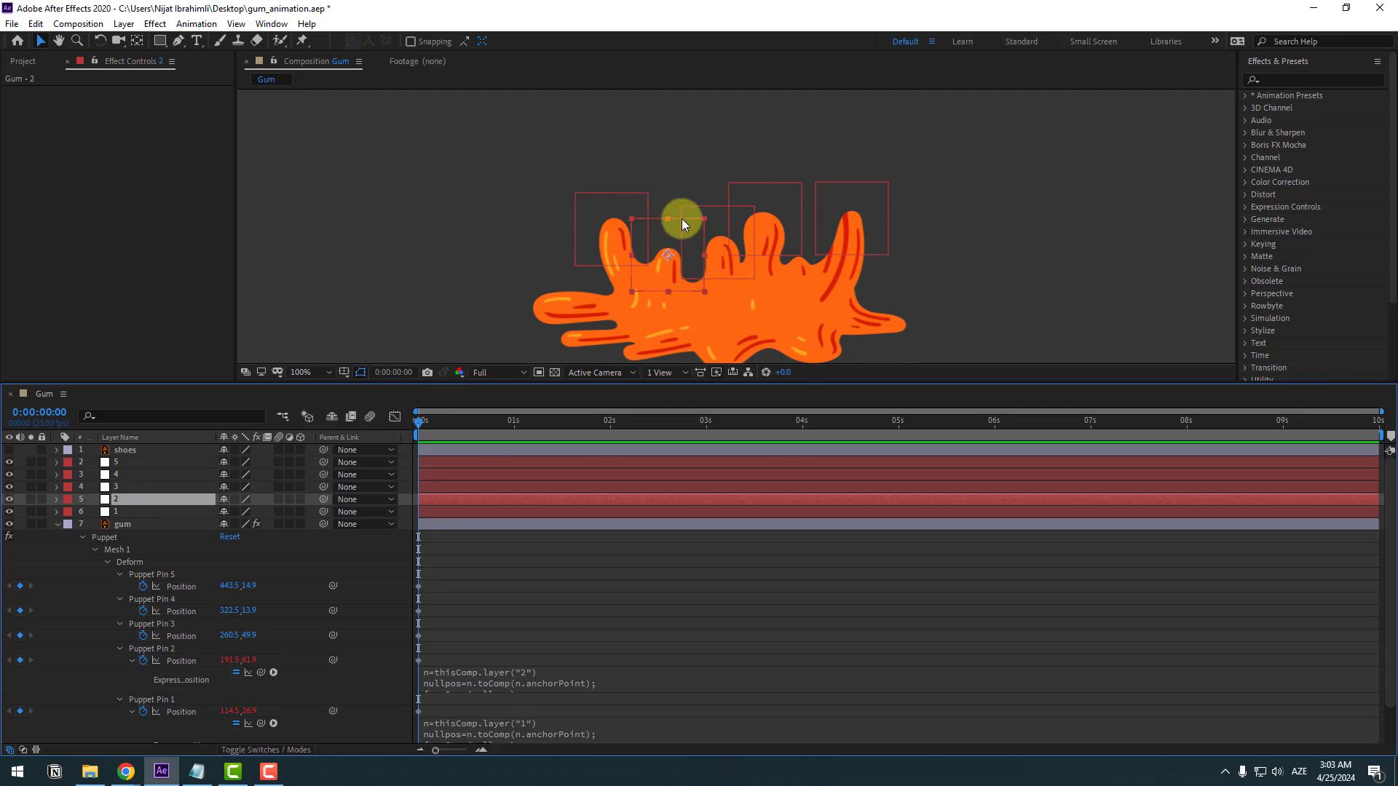
pyautogui.moveTo(682, 219)
pyautogui.mouseDown()
pyautogui.moveTo(671, 240)
pyautogui.moveTo(692, 231)
pyautogui.moveTo(671, 234)
pyautogui.moveTo(680, 222)
pyautogui.mouseUp()
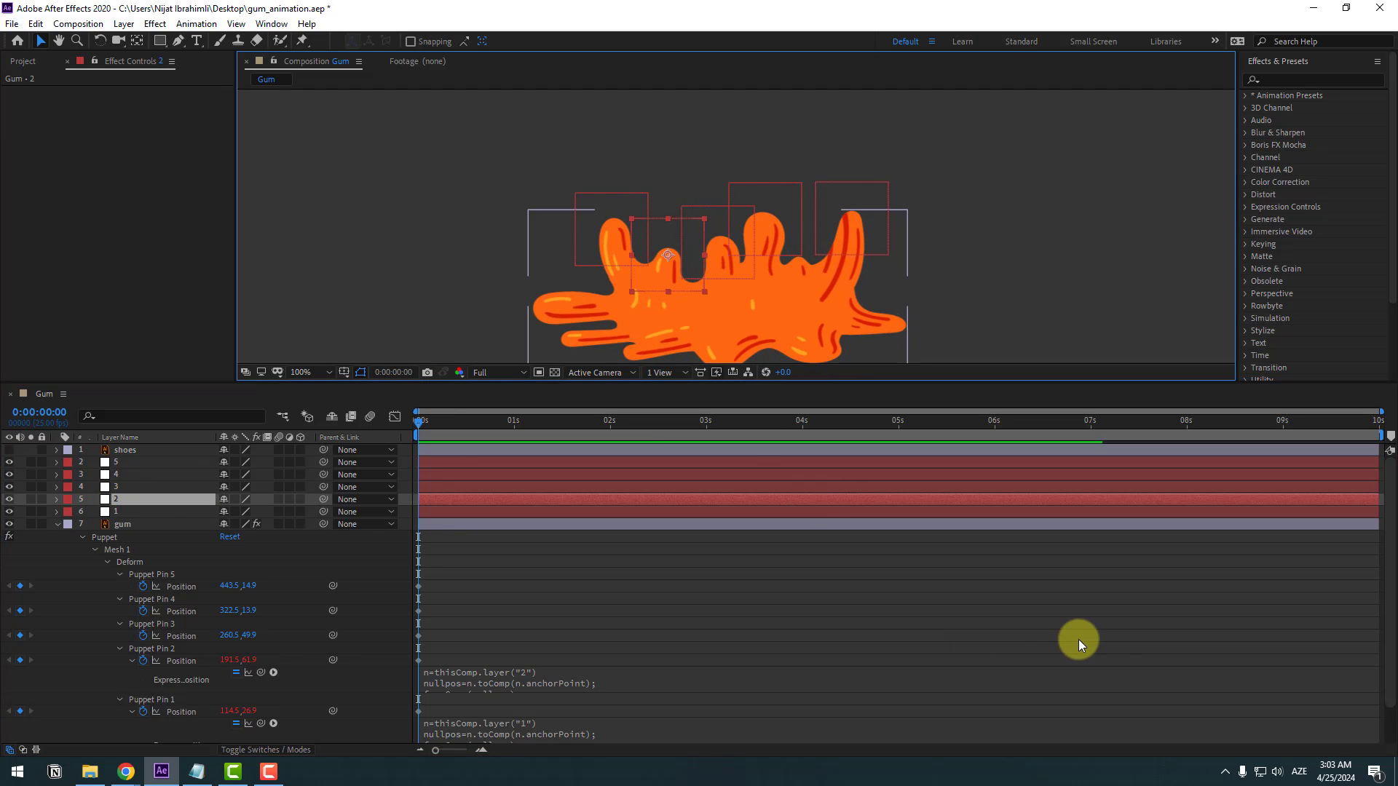
pyautogui.click(117, 701)
pyautogui.click(120, 650)
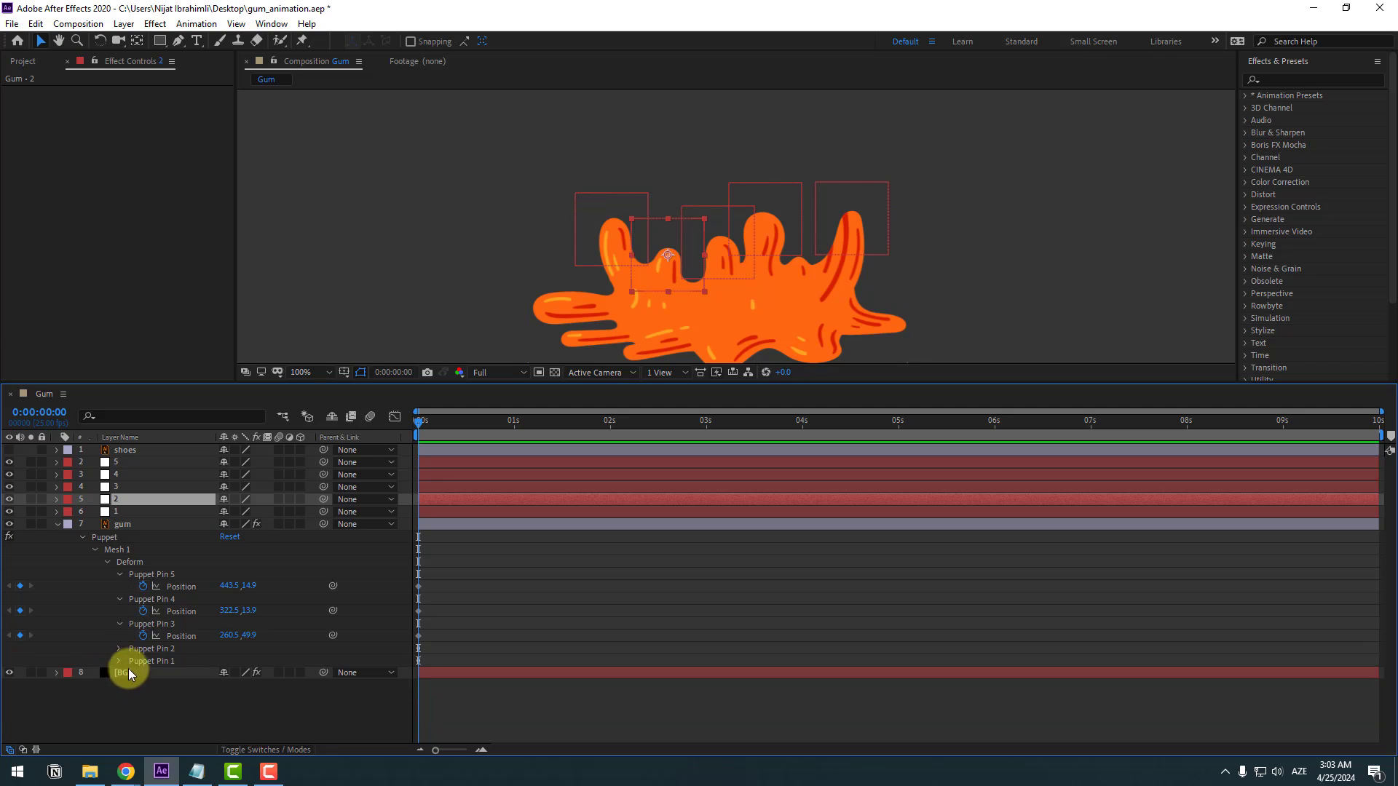
# Step: Give Puppet Pin 3 Position the pasted expression linked to null "3"
pyautogui.click(156, 625)
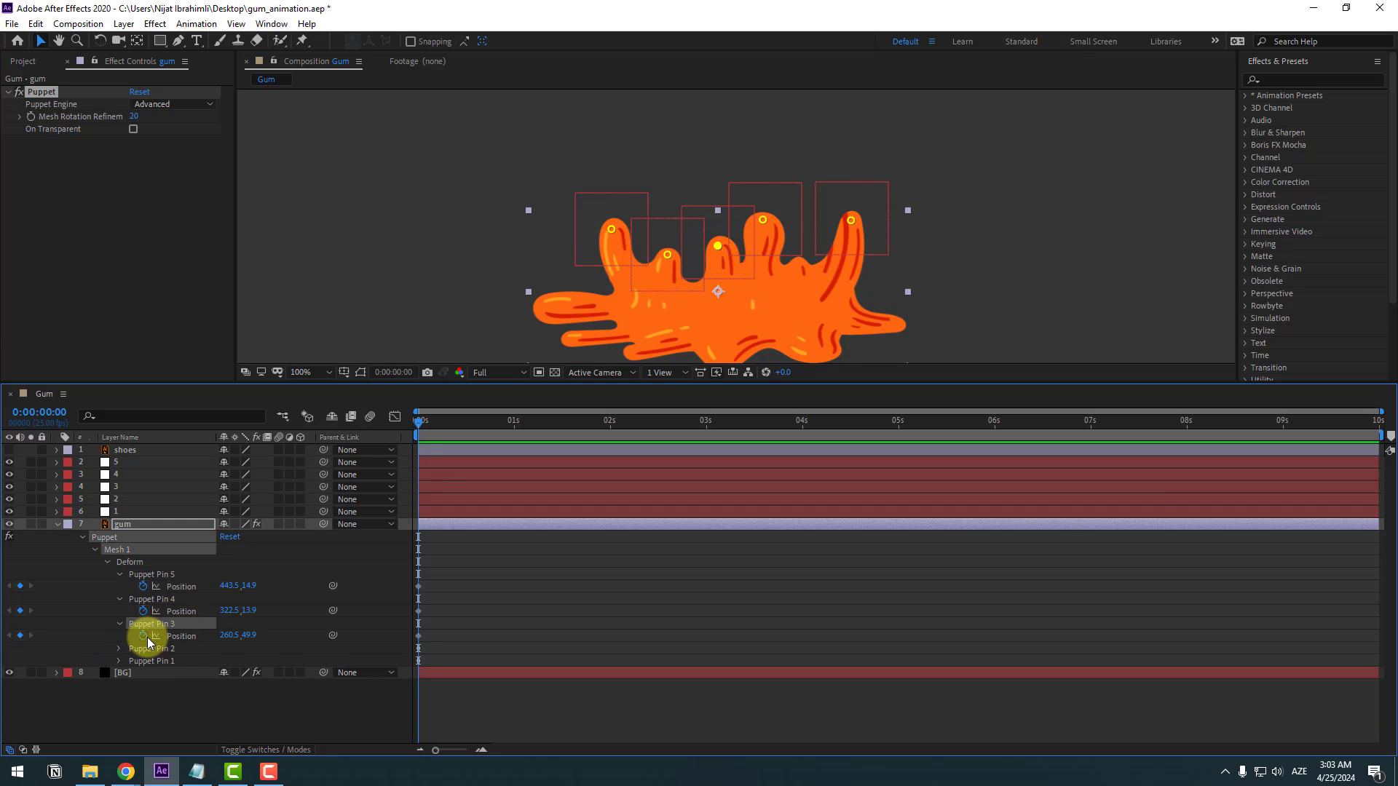
pyautogui.keyDown('alt'); pyautogui.click(144, 637); pyautogui.keyUp('alt')
pyautogui.hotkey('ctrl', 'v')
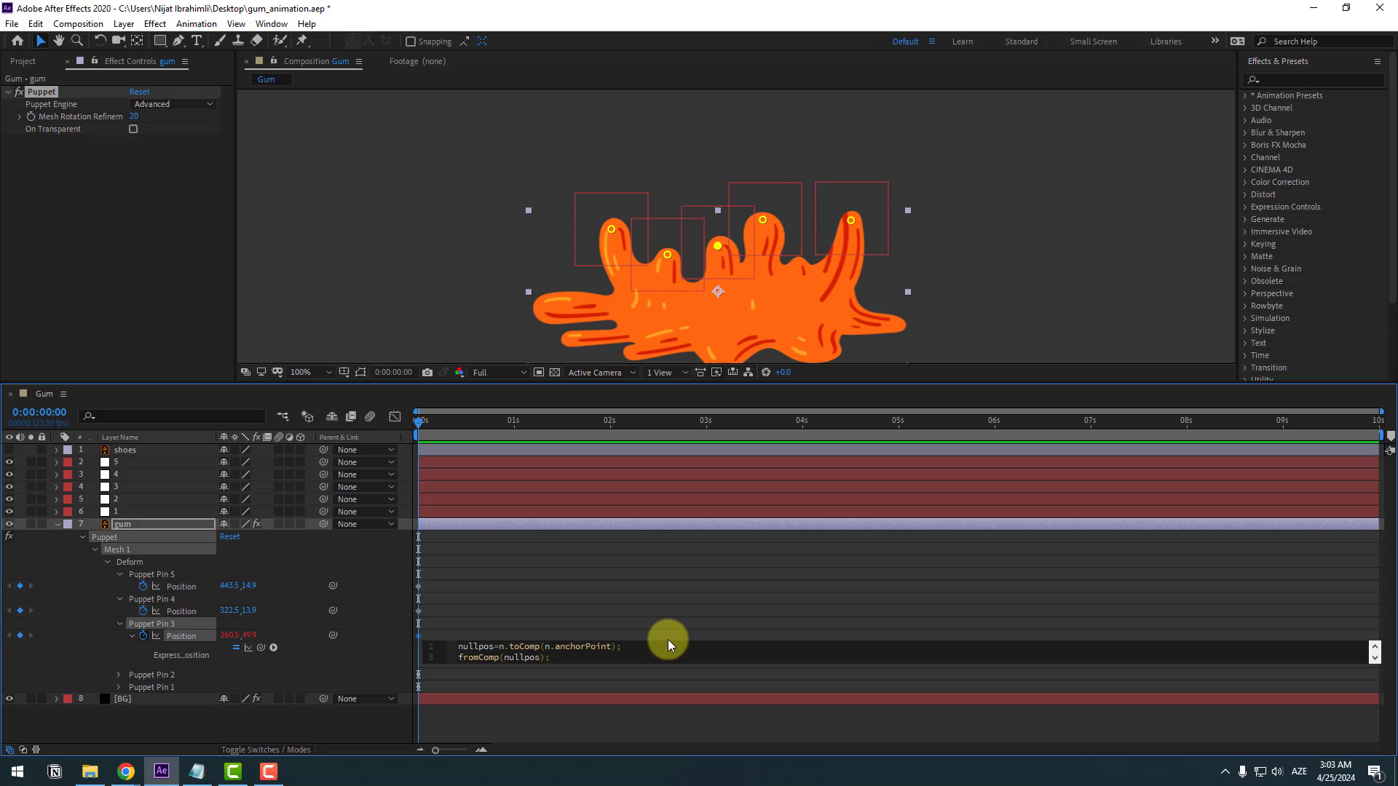
pyautogui.click(1375, 645)
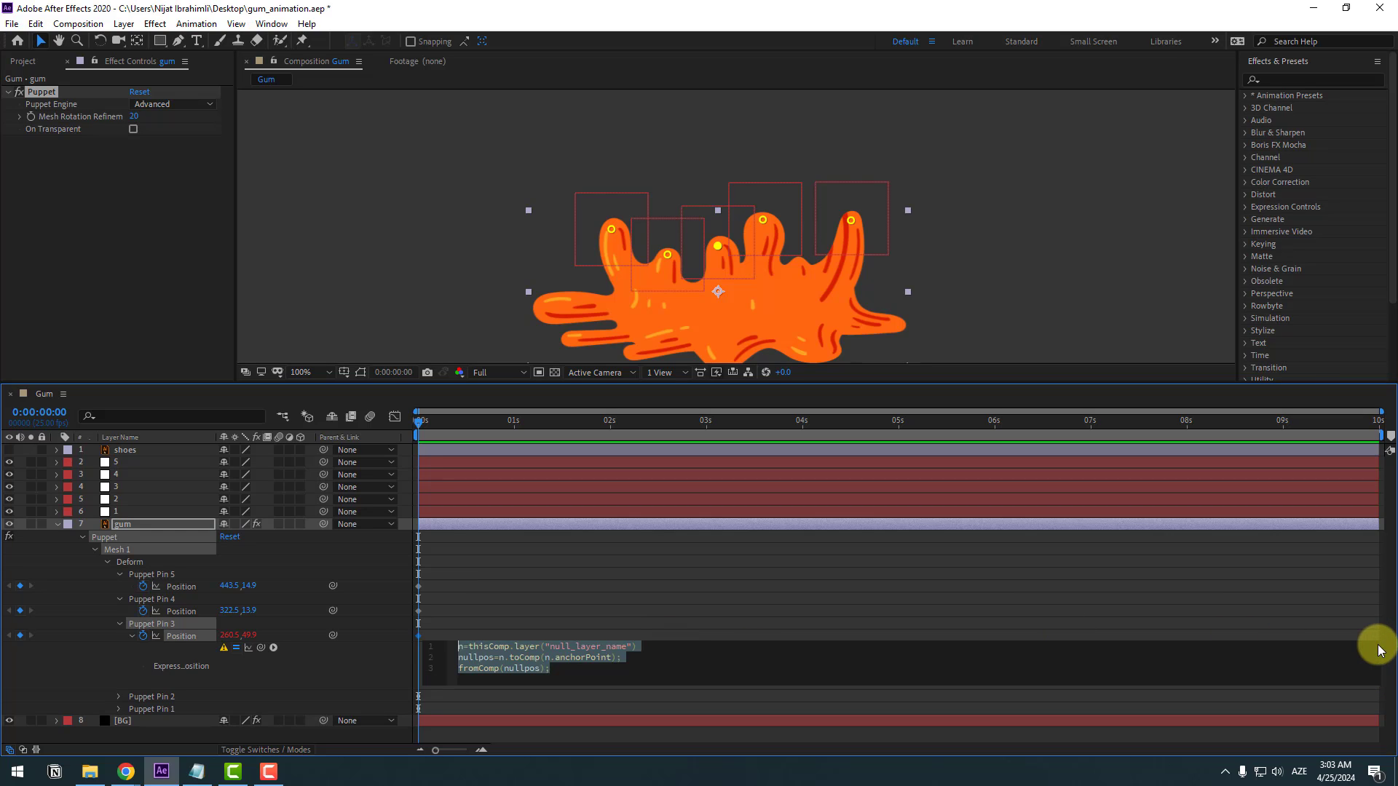
pyautogui.doubleClick(557, 646)
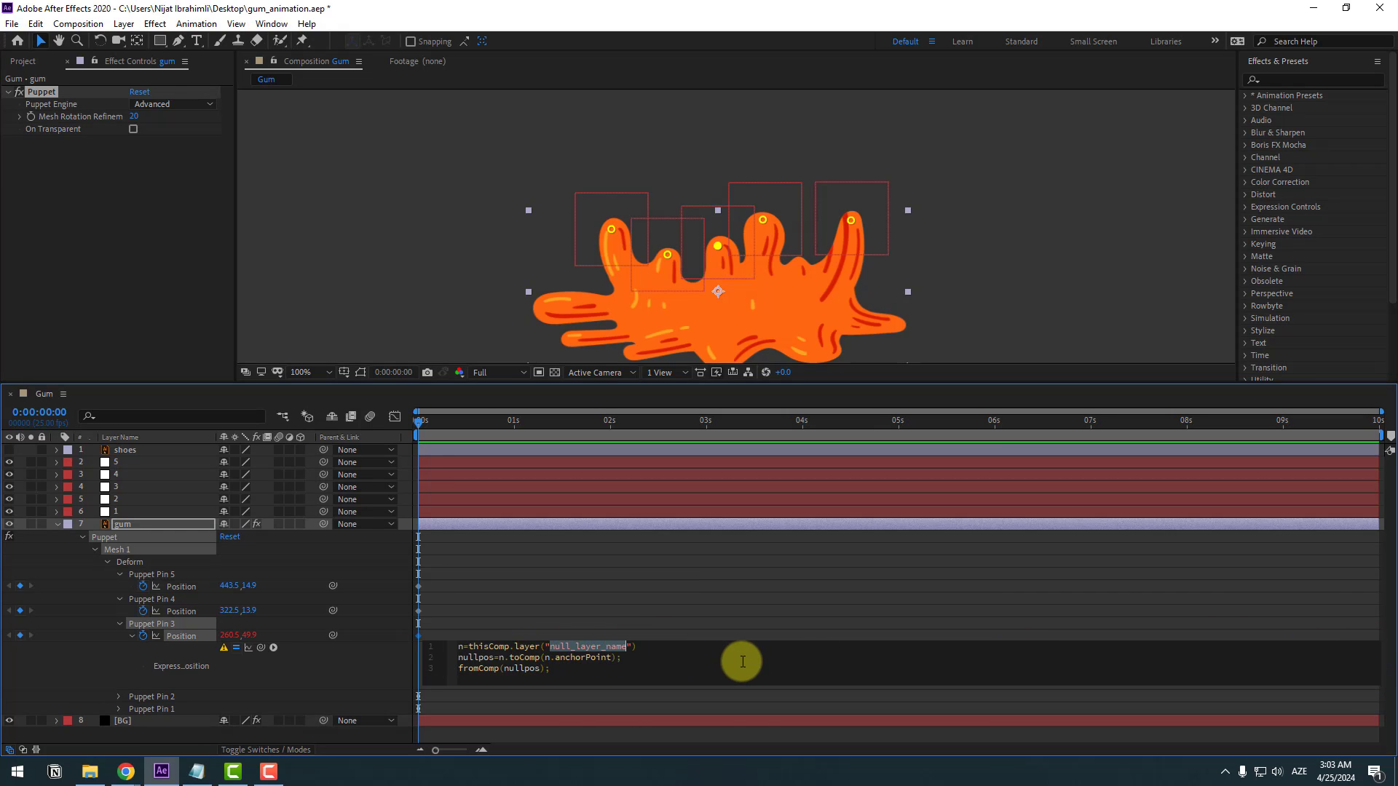
pyautogui.write('3')
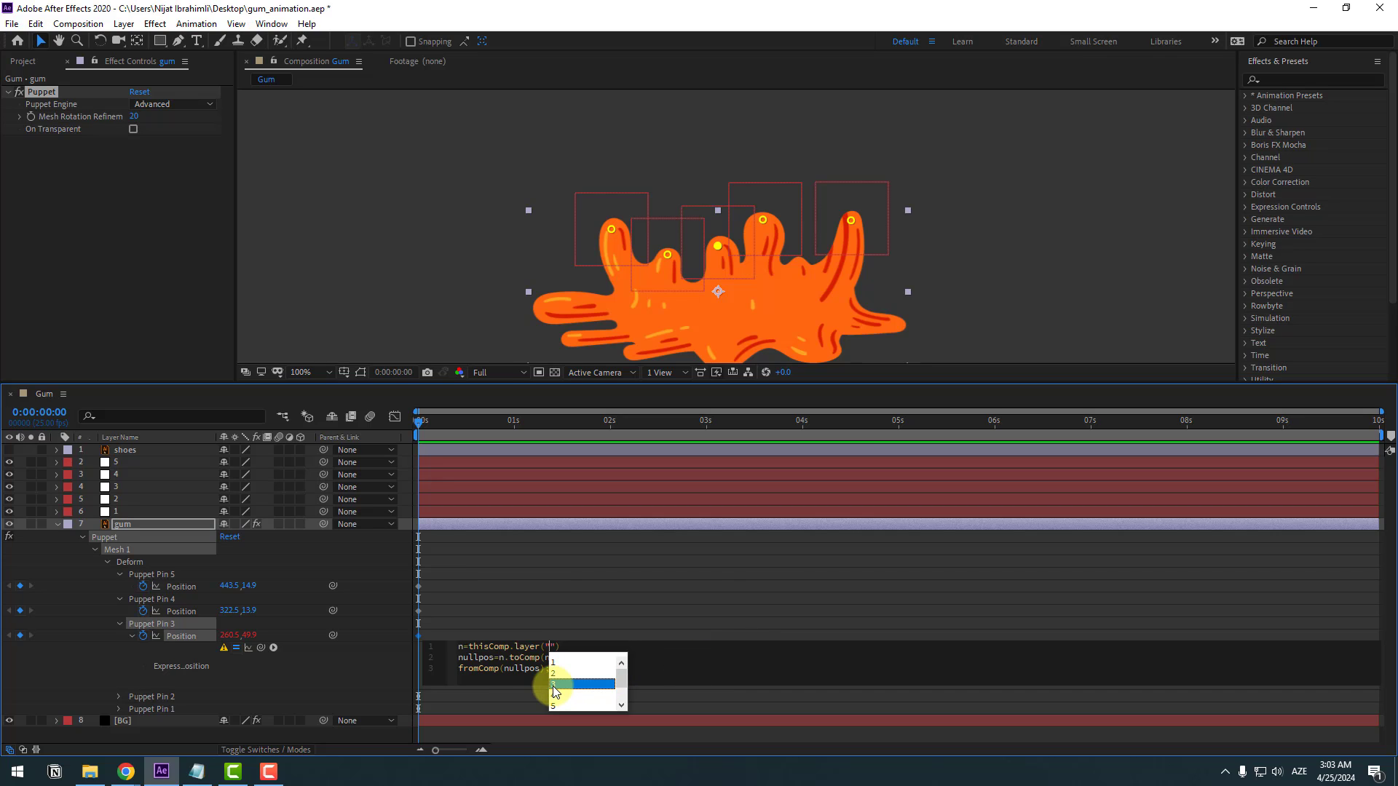
pyautogui.click(553, 686)
pyautogui.click(543, 637)
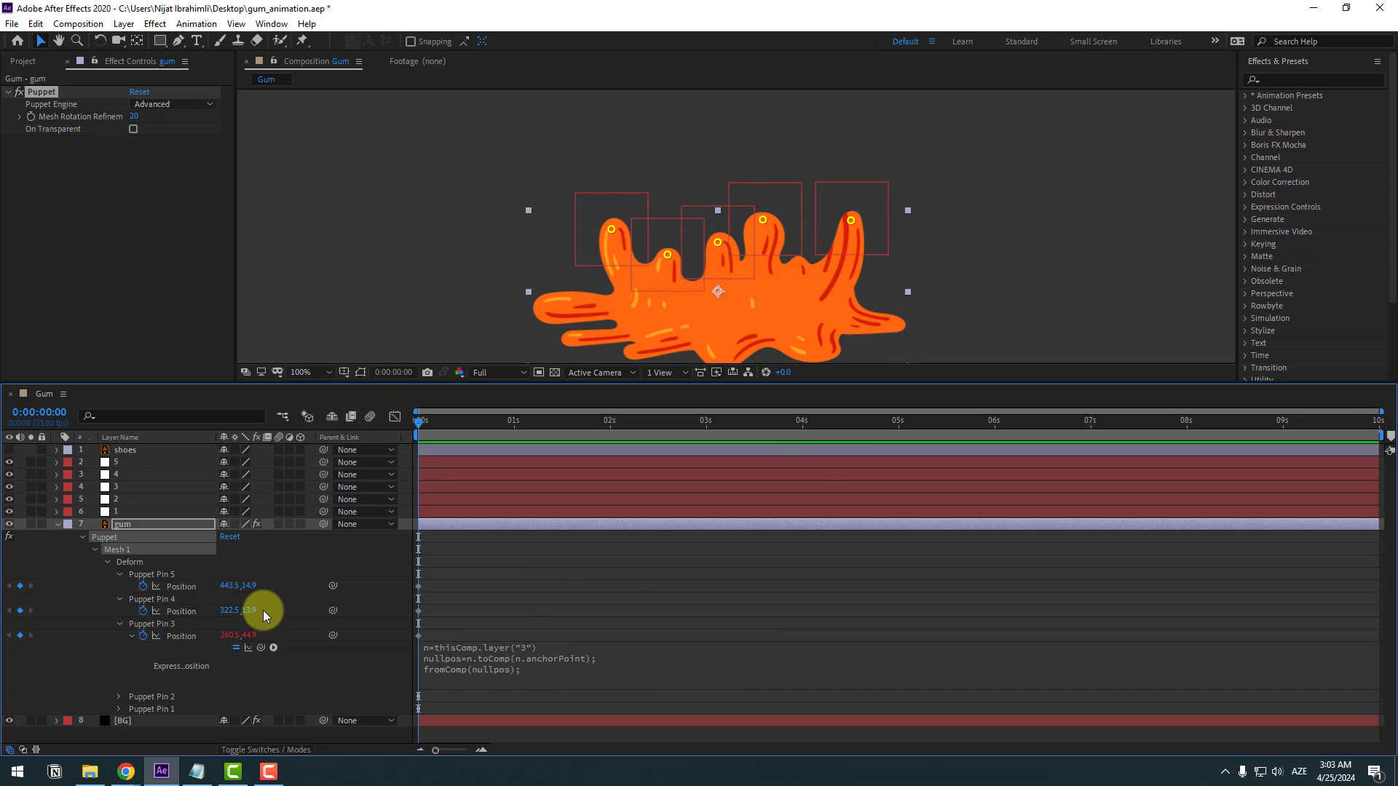
pyautogui.click(118, 626)
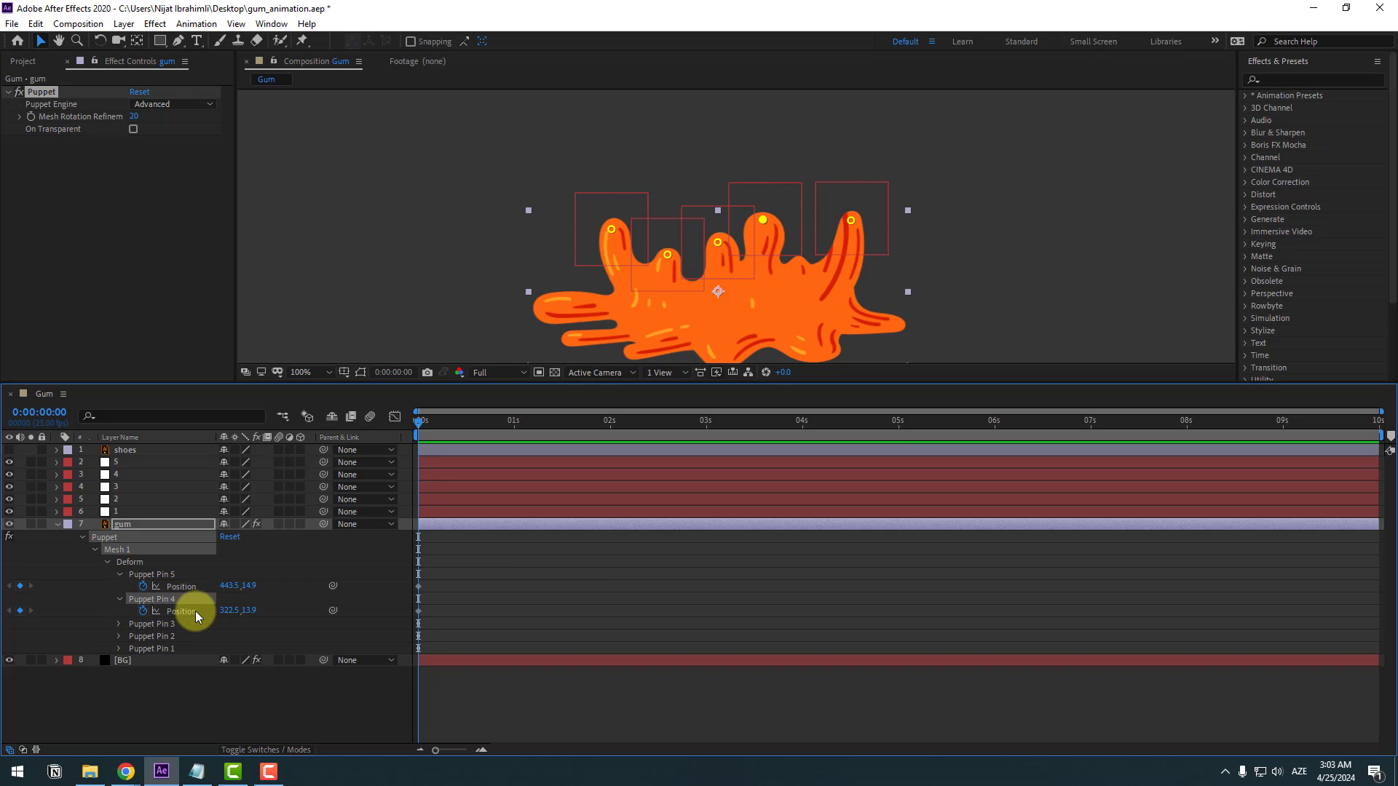
# Step: Give Puppet Pin 4 Position the pasted expression linked to null "4"
pyautogui.keyDown('alt'); pyautogui.click(144, 611); pyautogui.keyUp('alt')
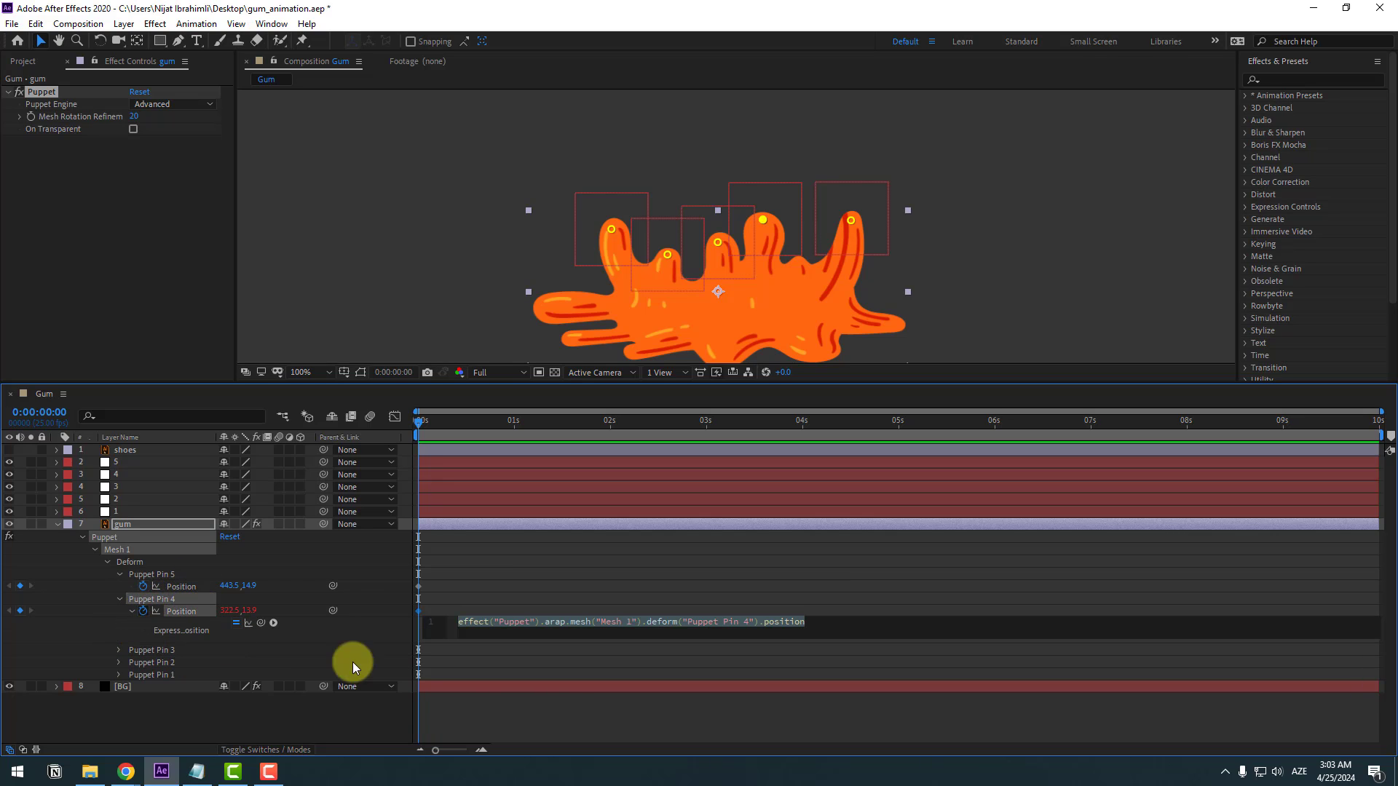
pyautogui.hotkey('ctrl', 'v')
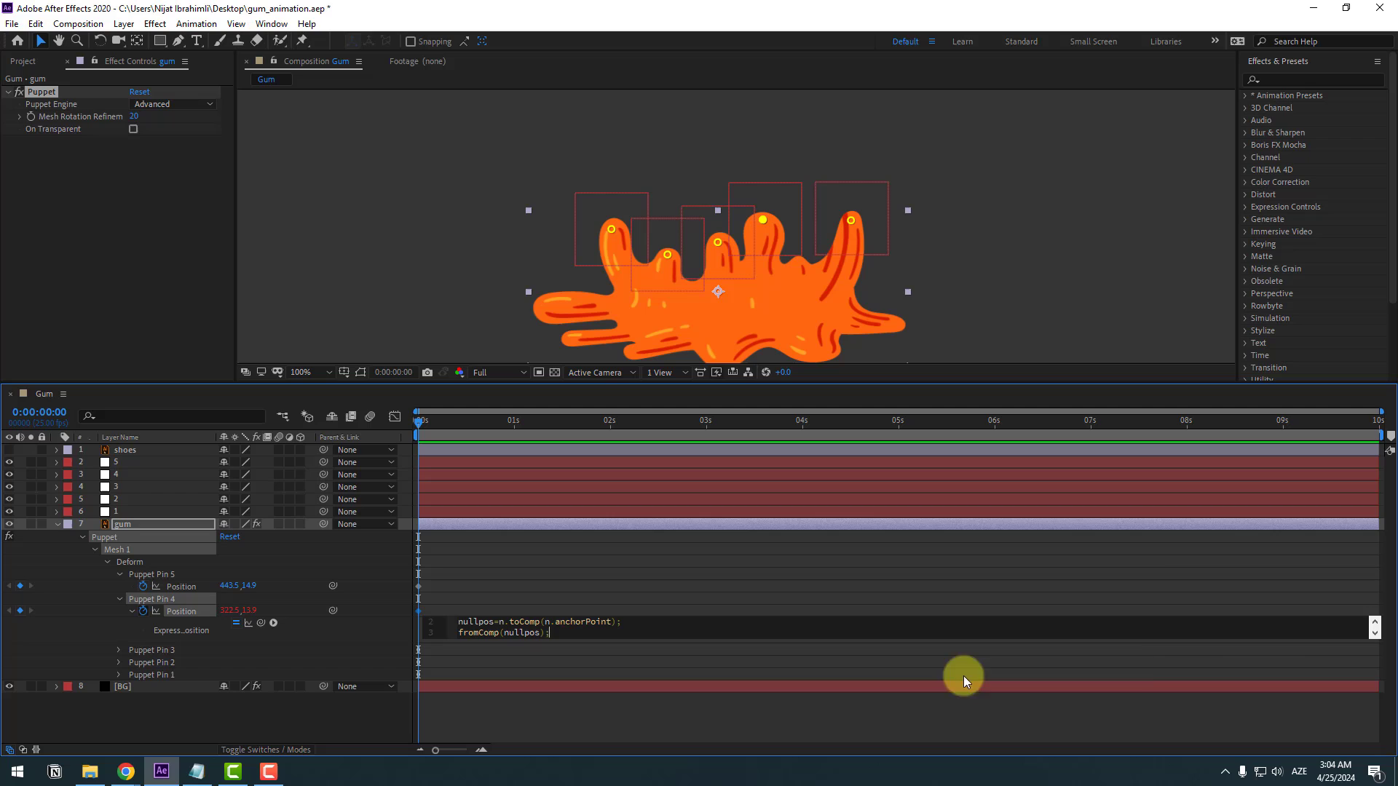
pyautogui.click(1375, 621)
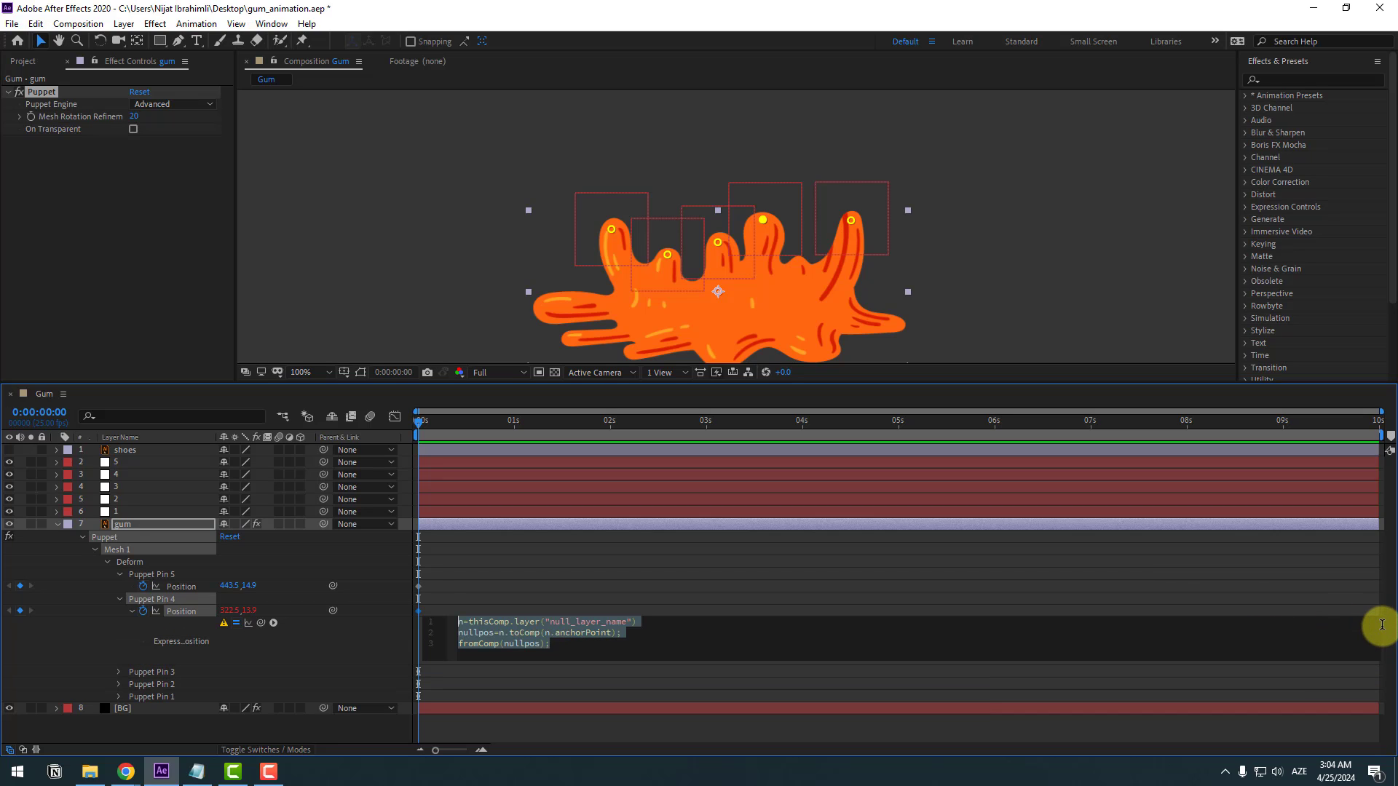
pyautogui.click(541, 623)
pyautogui.moveTo(551, 622); pyautogui.dragTo(627, 621)
pyautogui.press('BackSpace')
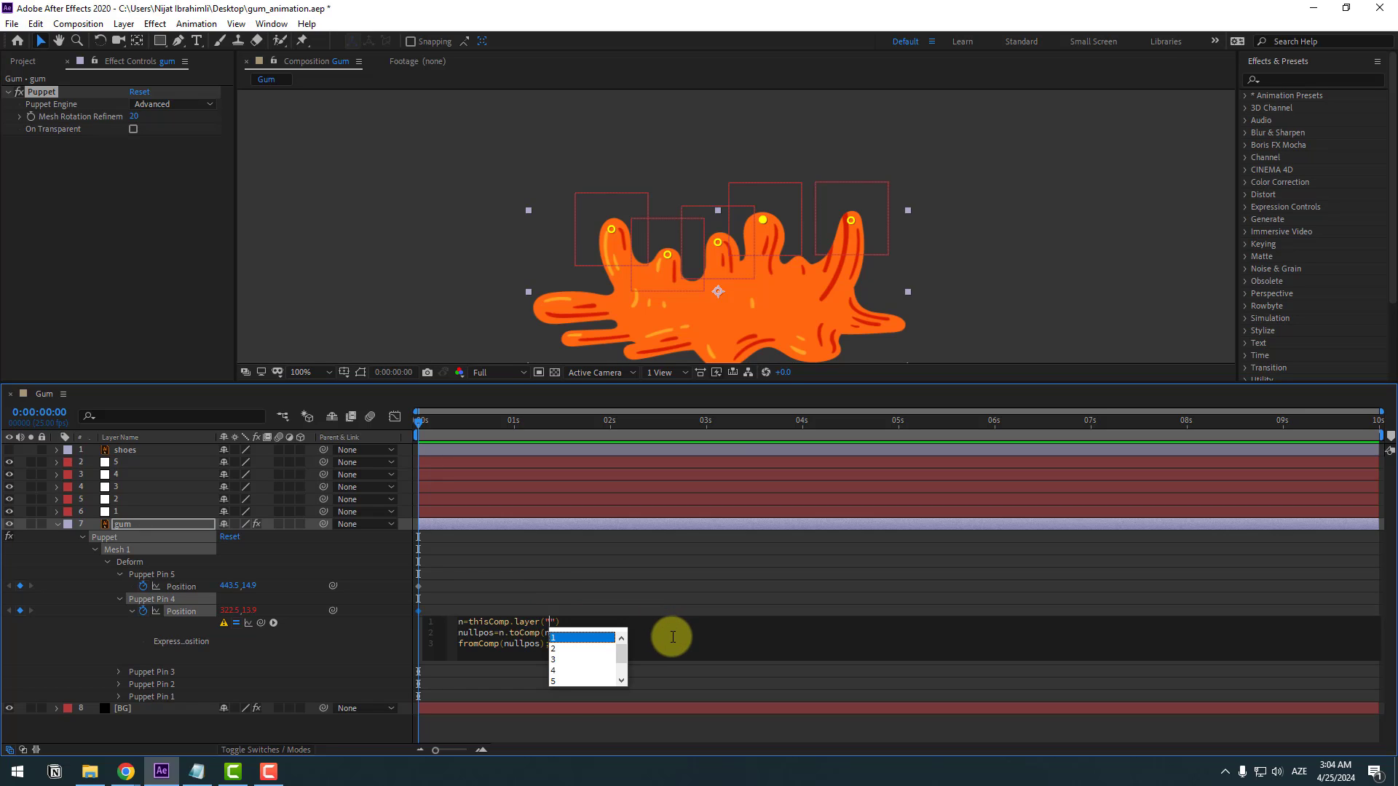
pyautogui.click(555, 671)
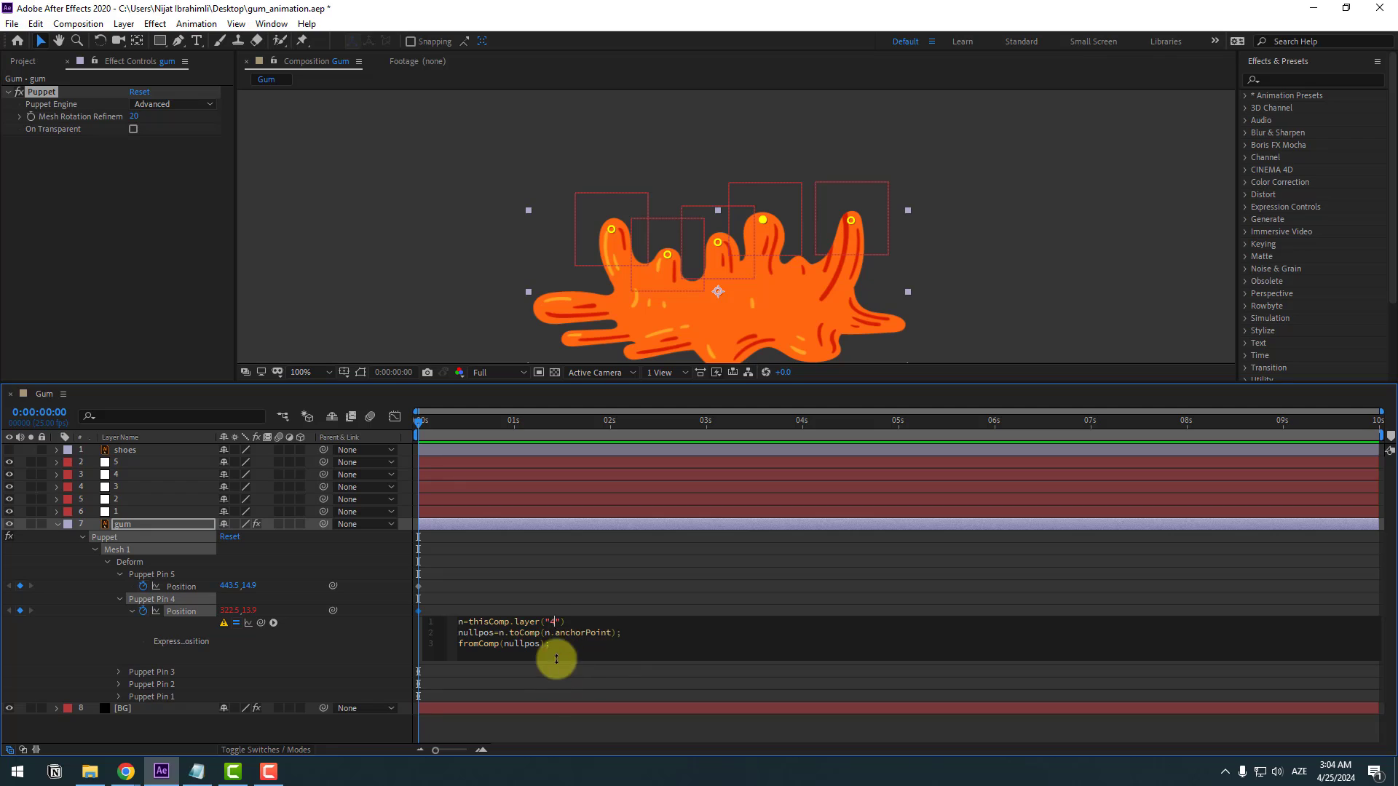
pyautogui.click(548, 609)
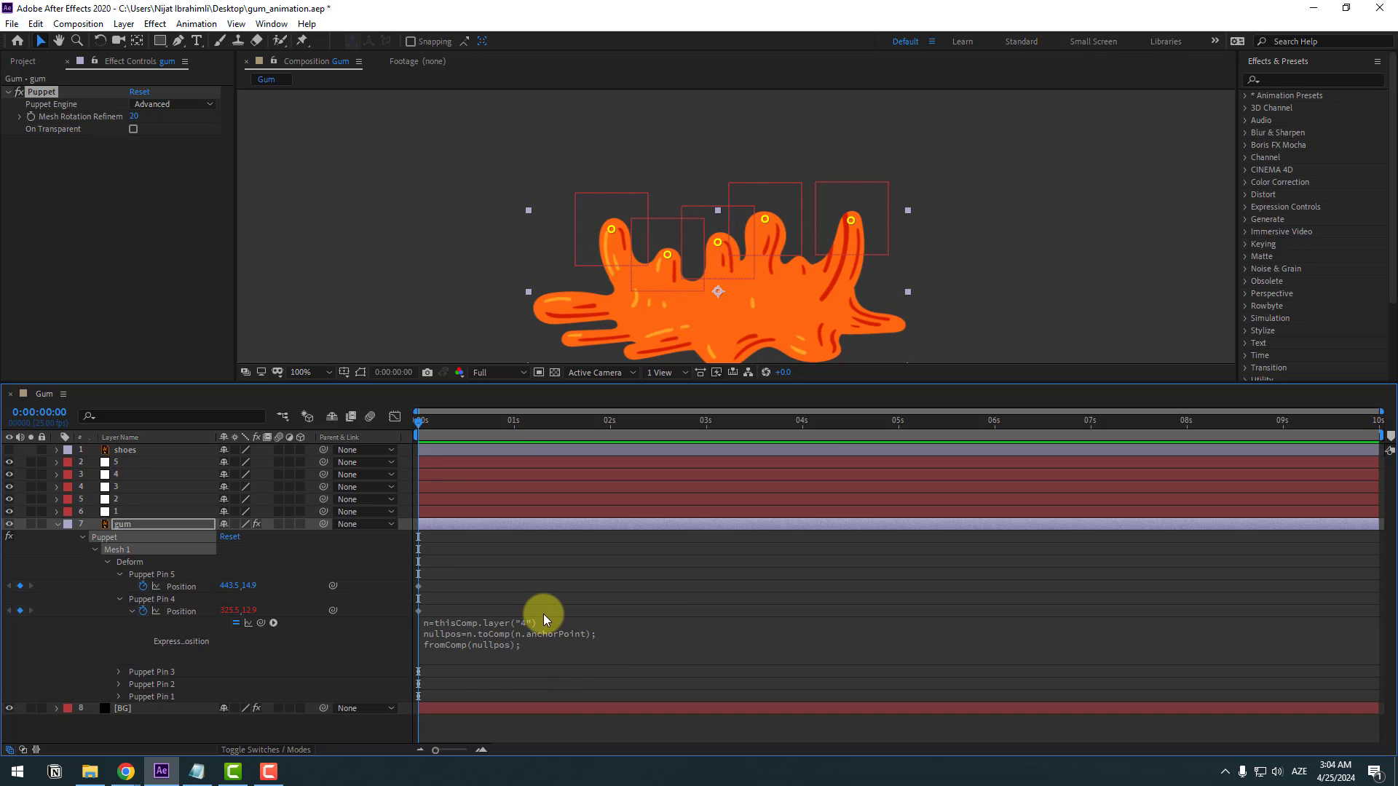
pyautogui.click(119, 600)
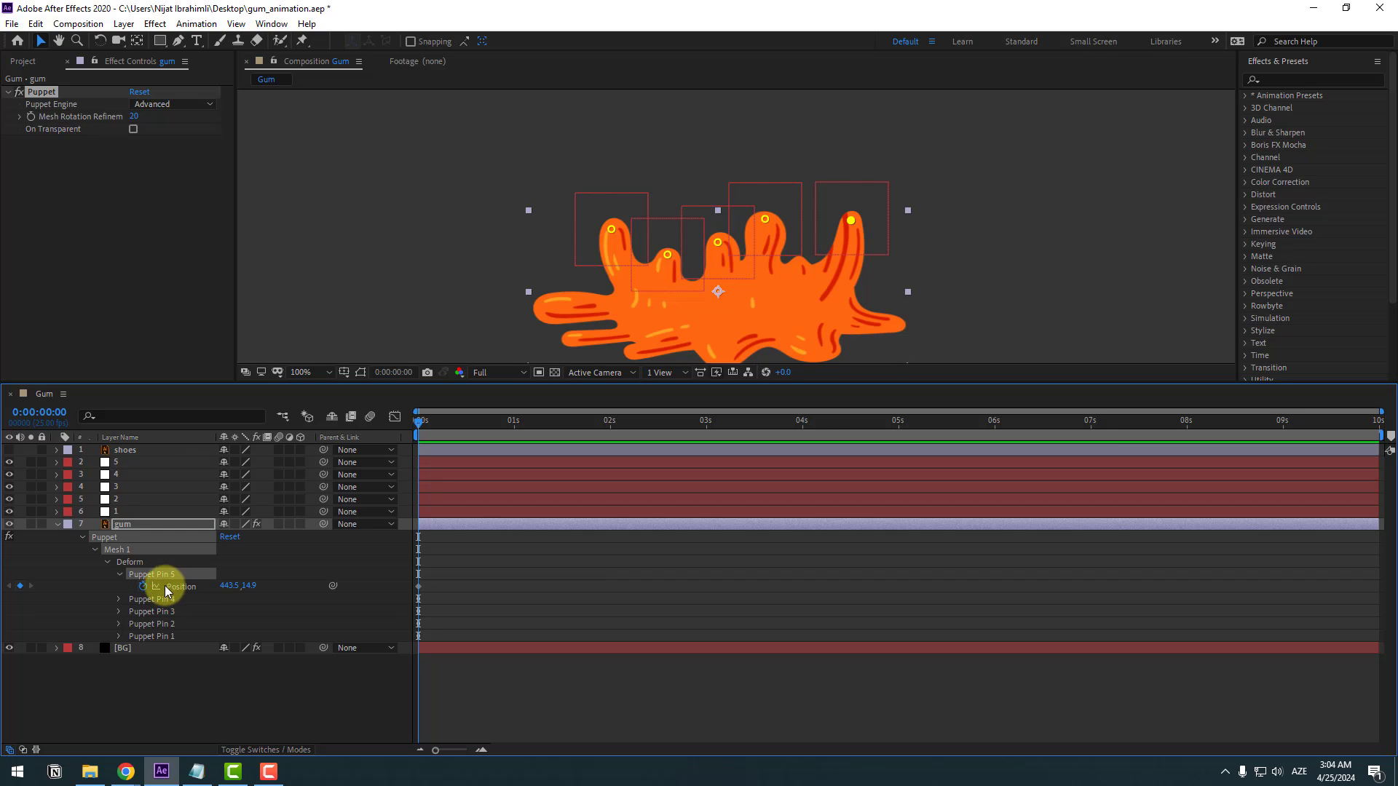
# Step: Give Puppet Pin 5 Position the expression linked to null "5", then collapse the gum layer
pyautogui.keyDown('alt'); pyautogui.click(141, 588); pyautogui.keyUp('alt')
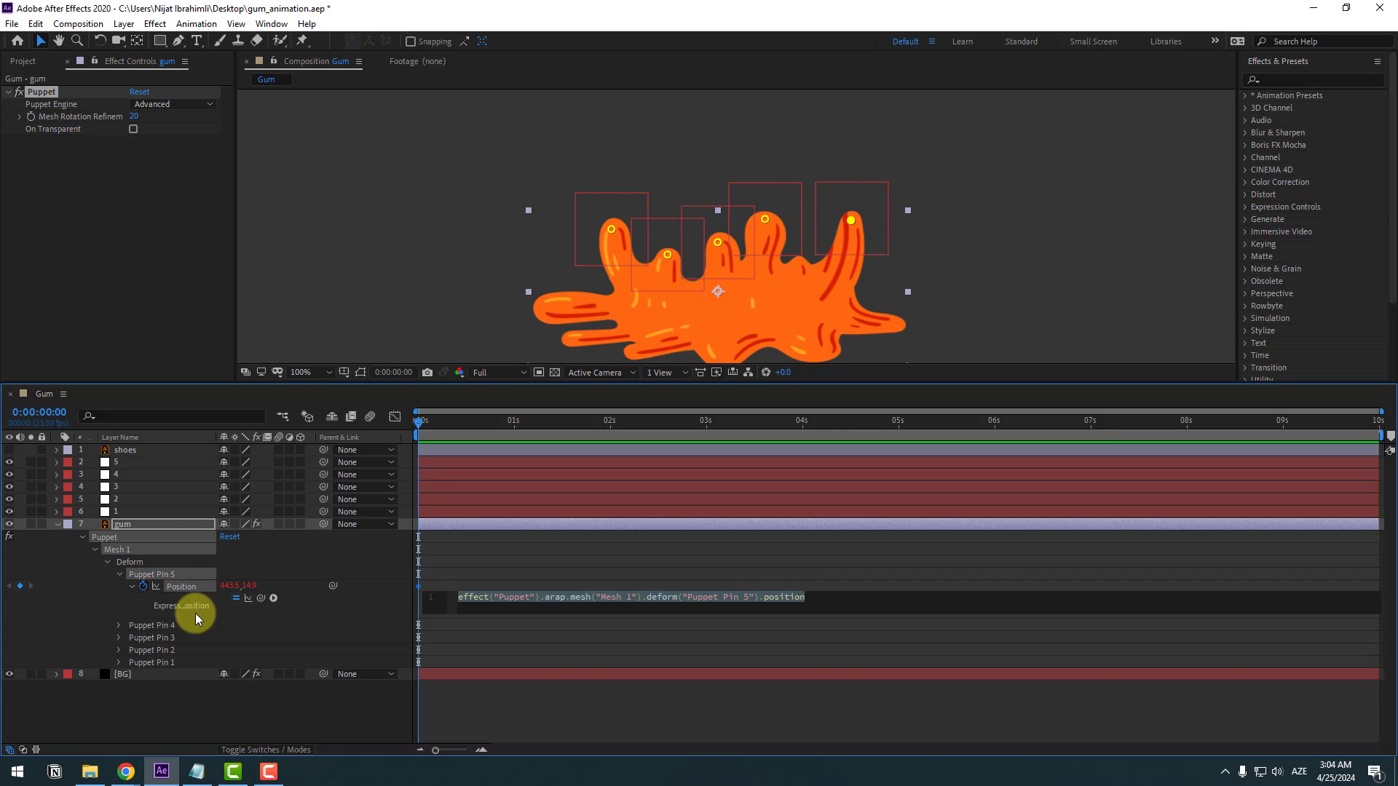
pyautogui.write('nullpos=n.toComp(n.anchorPoint); fromComp(nullpos);')
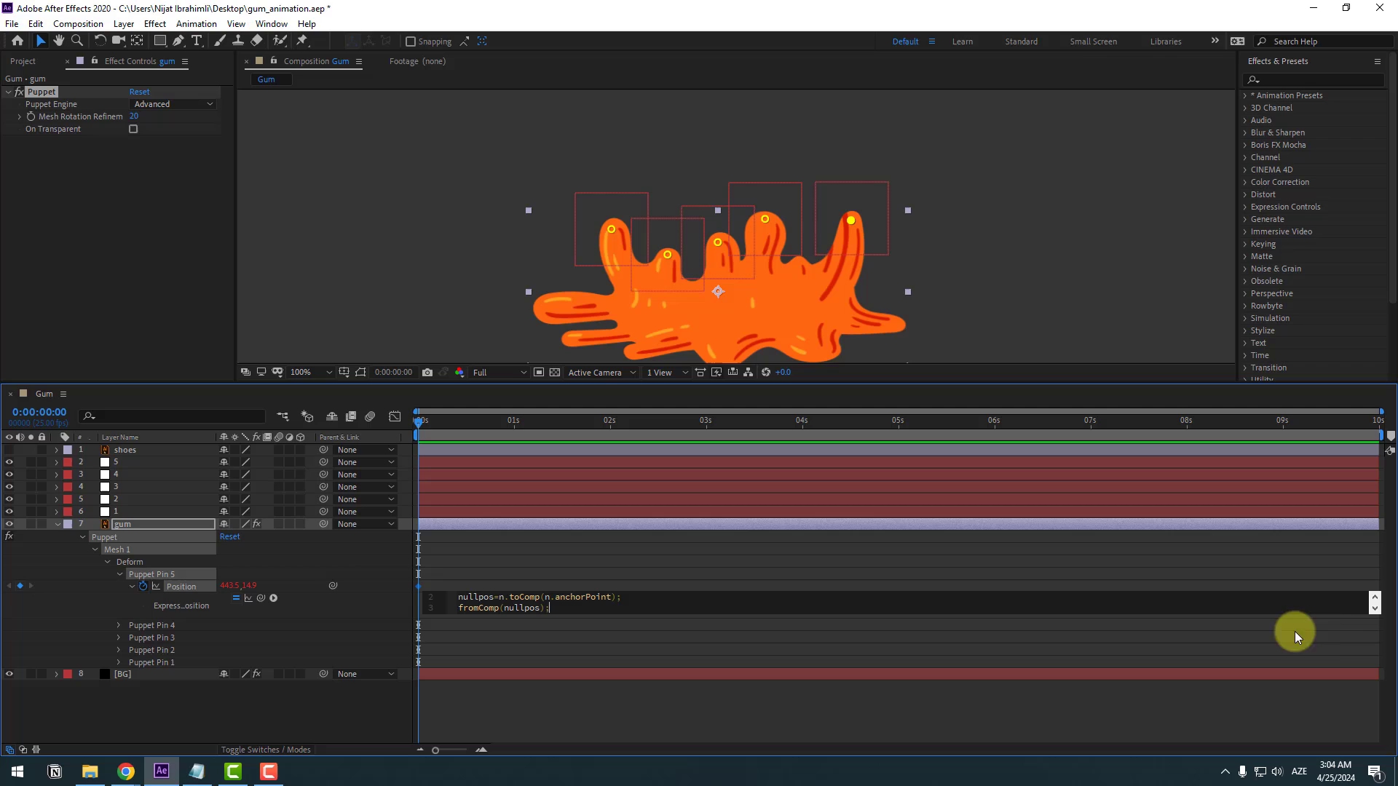
pyautogui.click(1375, 596)
pyautogui.click(548, 597)
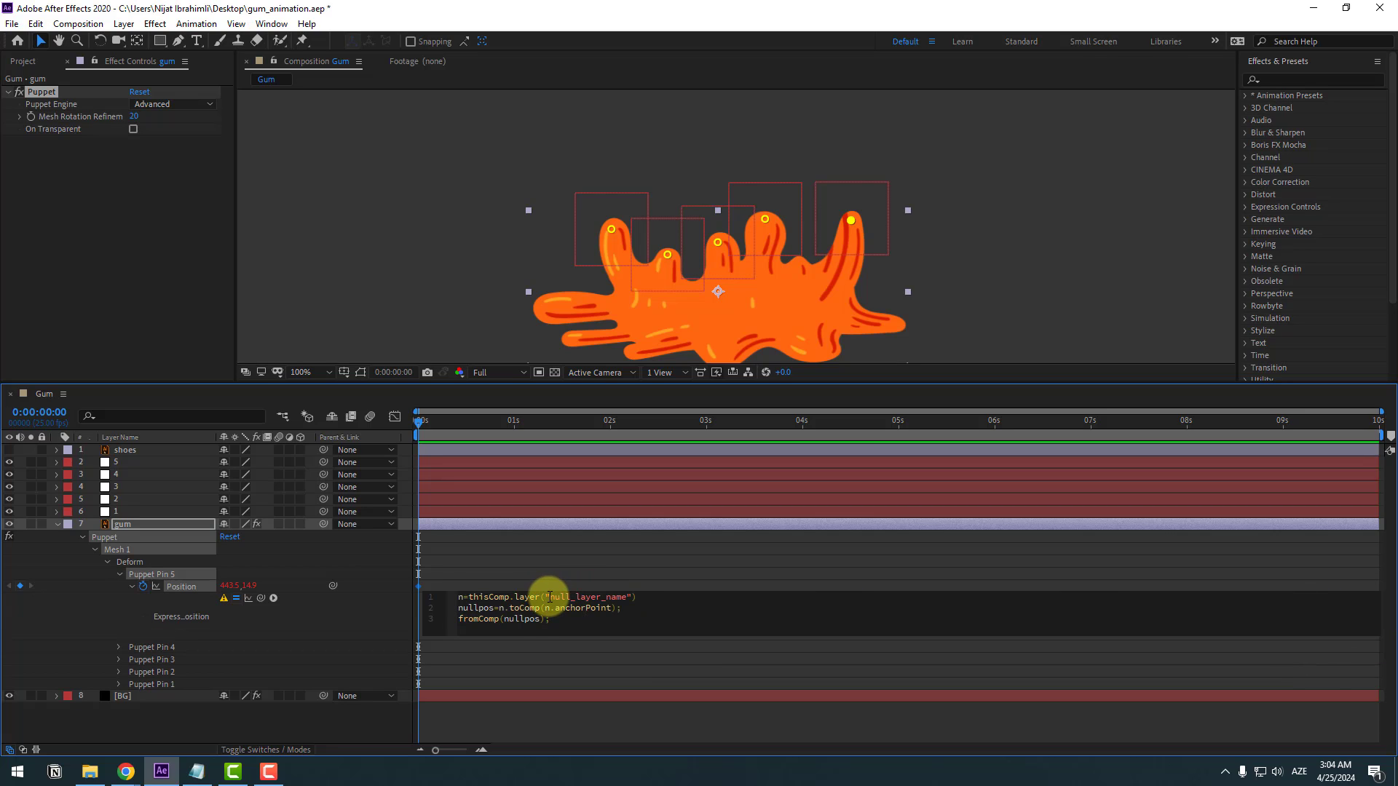
pyautogui.moveTo(549, 597); pyautogui.dragTo(616, 596)
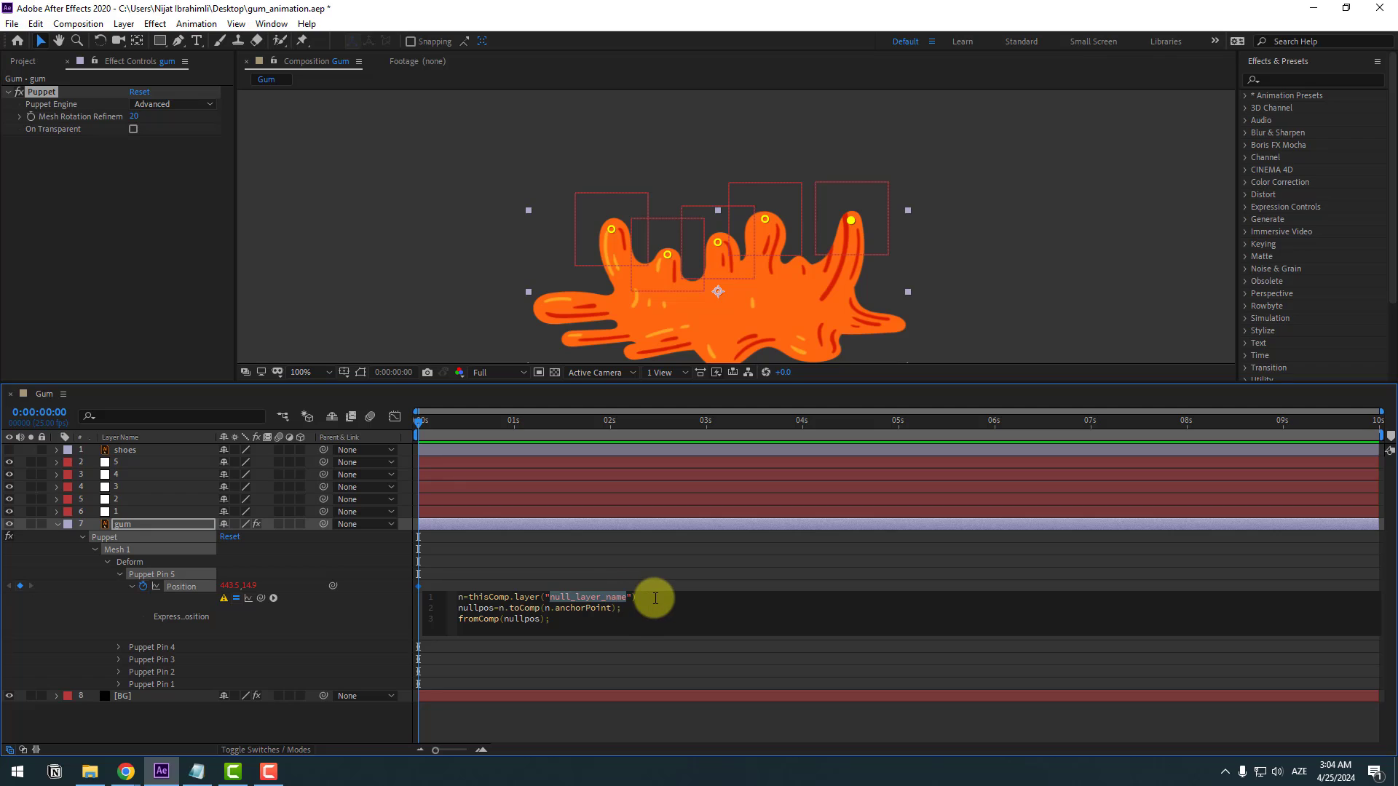
pyautogui.press('BackSpace')
pyautogui.click(555, 657)
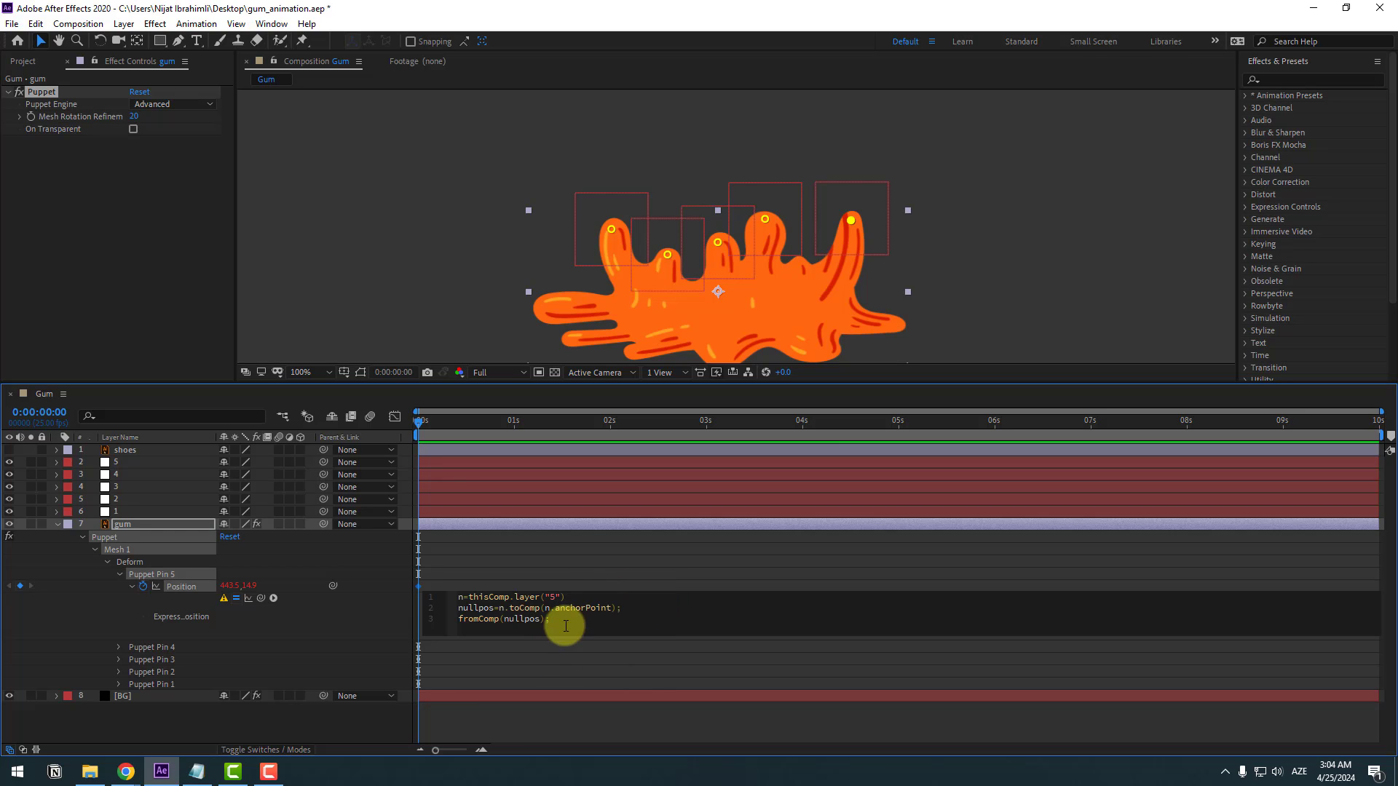
pyautogui.click(566, 583)
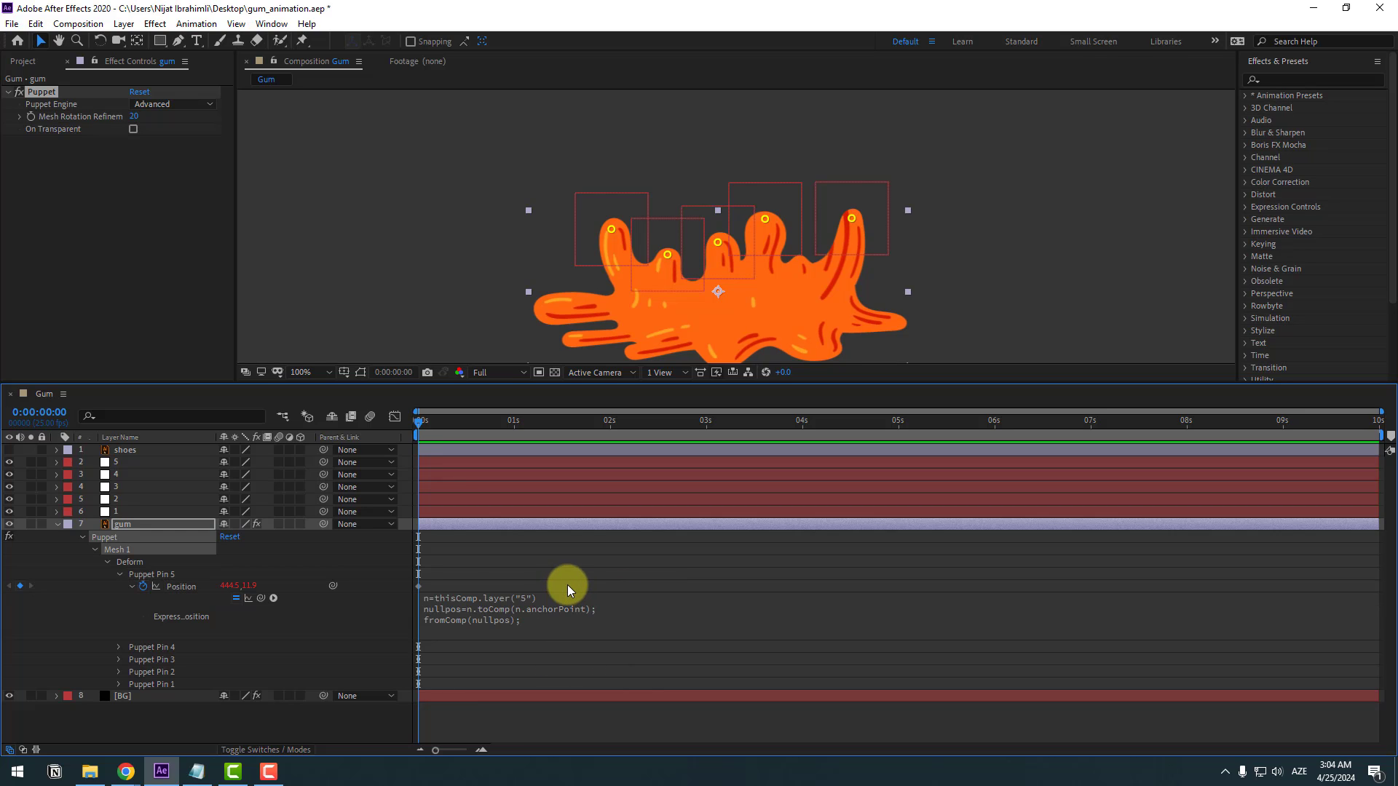
pyautogui.click(59, 525)
pyautogui.click(158, 619)
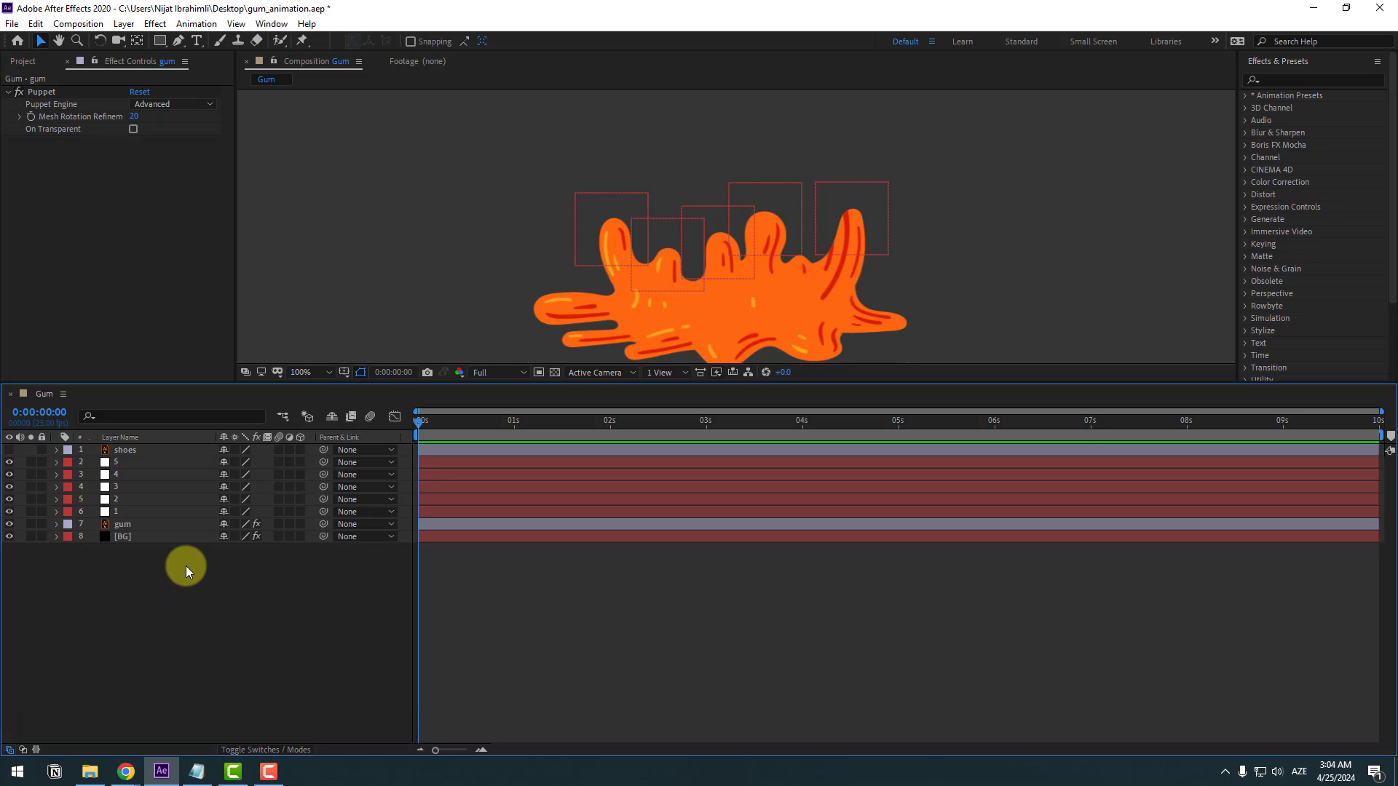
pyautogui.click(114, 465)
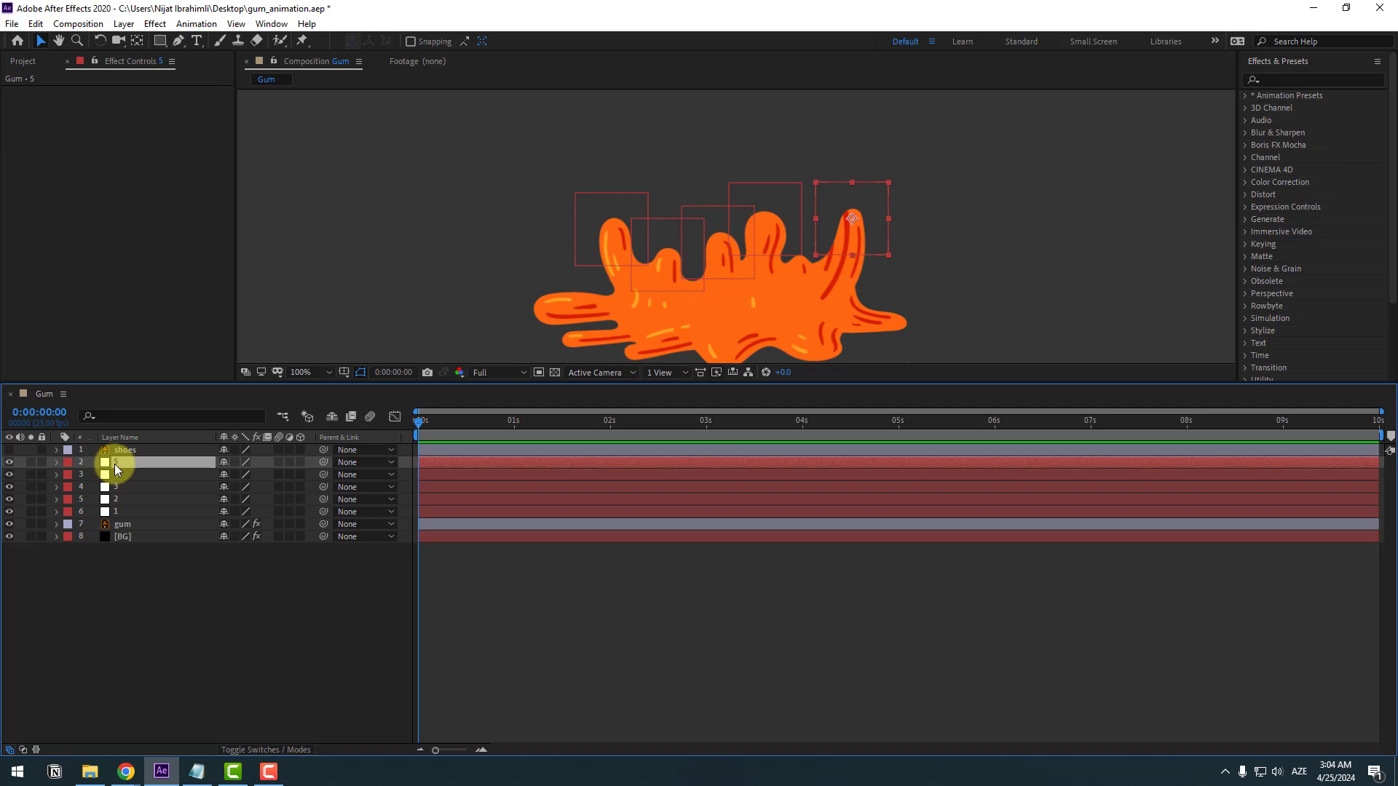
pyautogui.moveTo(866, 233); pyautogui.dragTo(895, 233)
pyautogui.hotkey('ctrl', 'z')
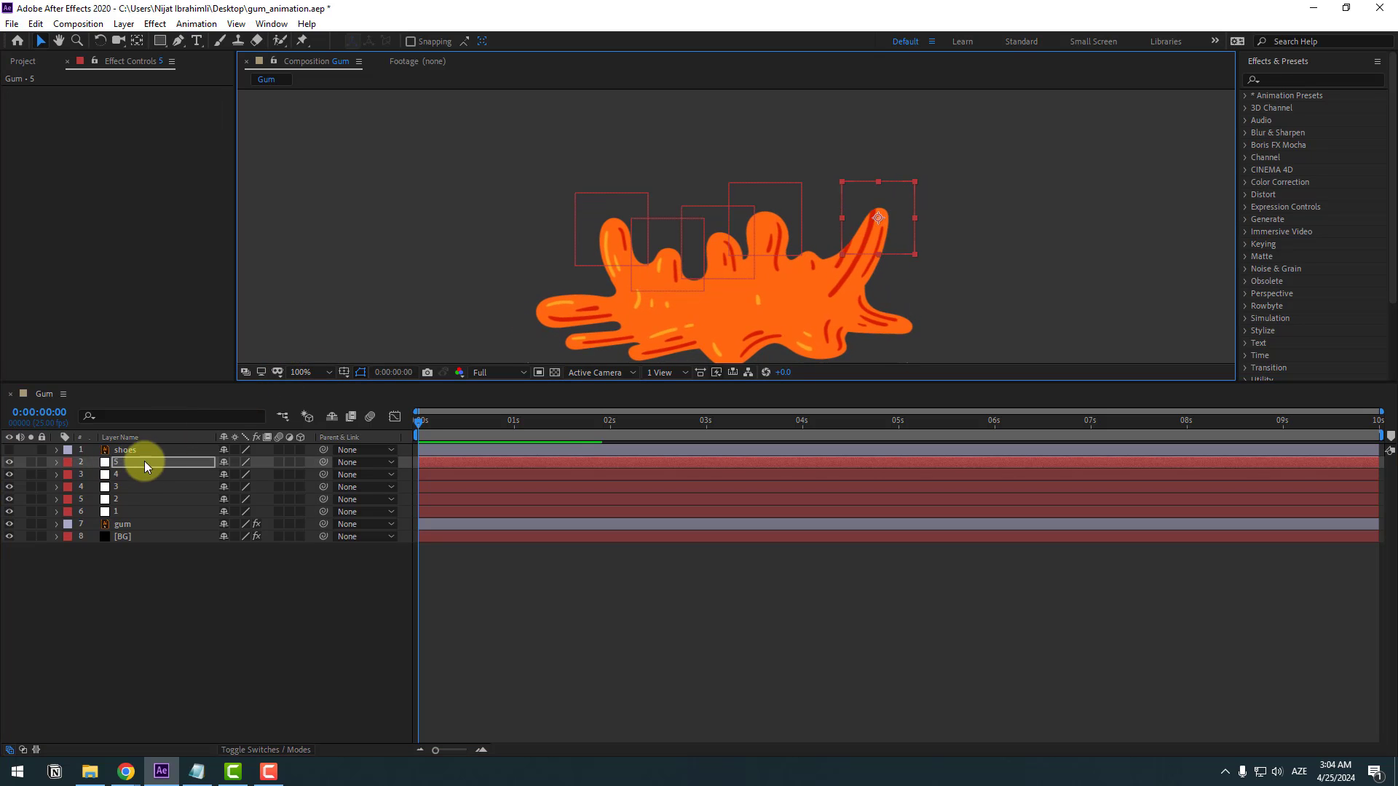
pyautogui.click(127, 474)
pyautogui.moveTo(781, 235); pyautogui.dragTo(624, 234)
pyautogui.hotkey('ctrl', 'z')
pyautogui.click(149, 486)
pyautogui.hotkey('ctrl', 'z')
pyautogui.hotkey('ctrl', 'z')
pyautogui.click(113, 511)
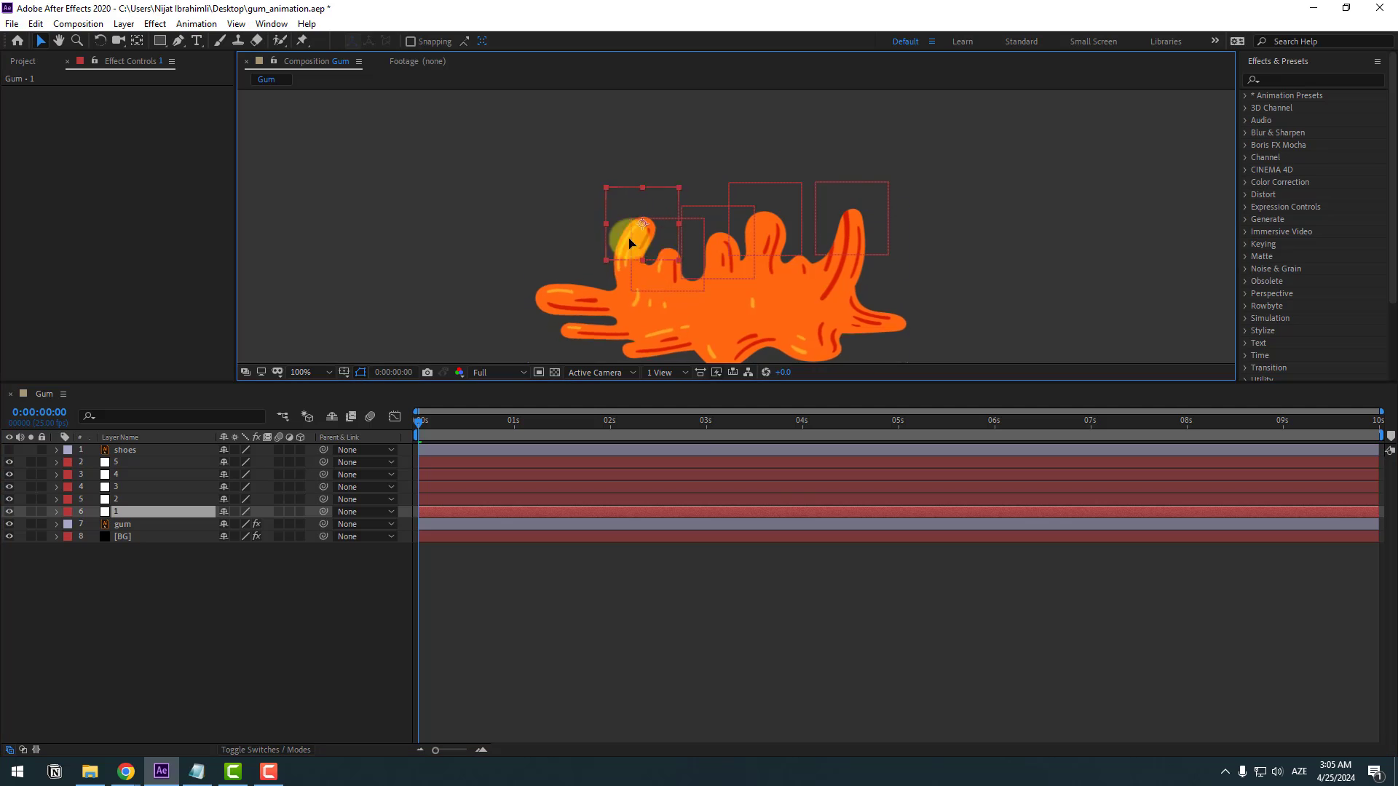
pyautogui.hotkey('ctrl', 'z')
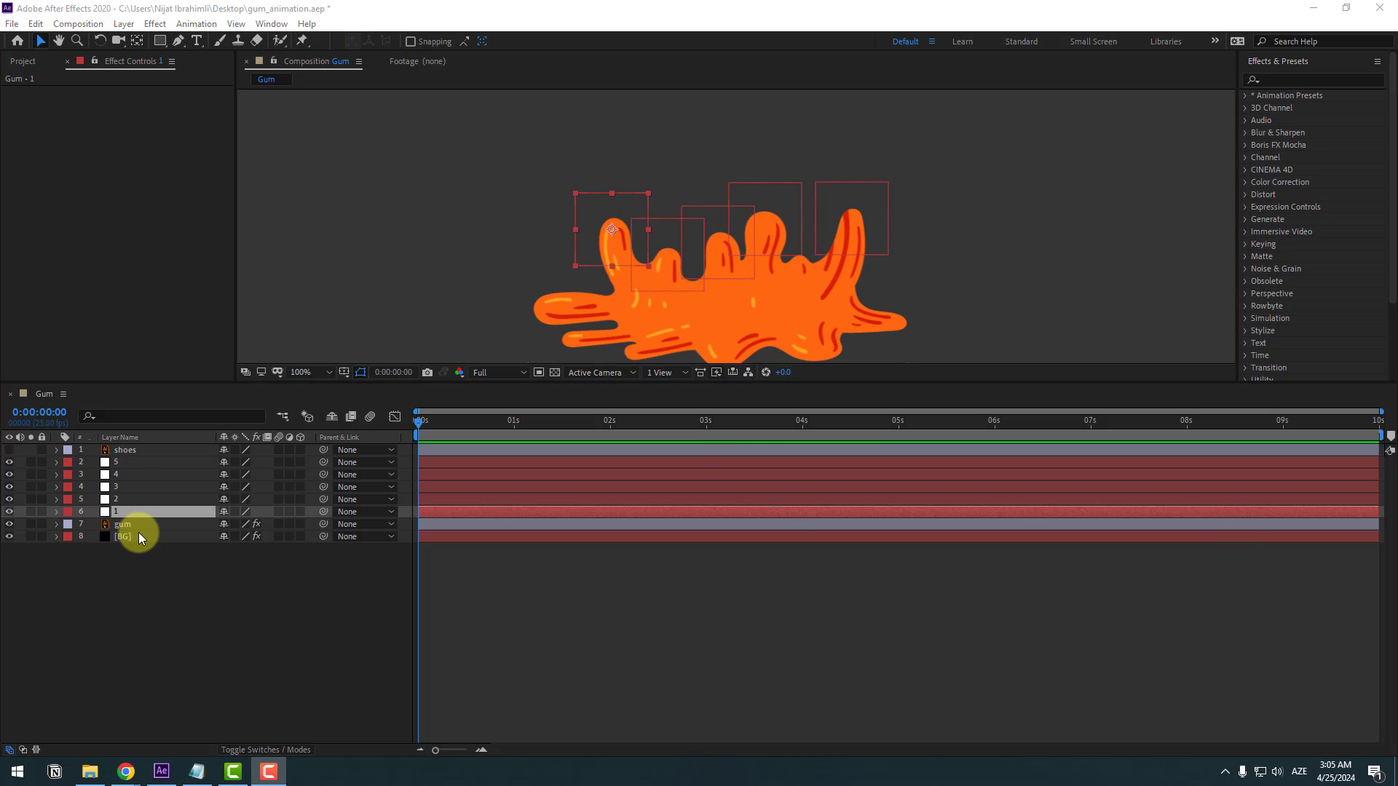
pyautogui.click(126, 526)
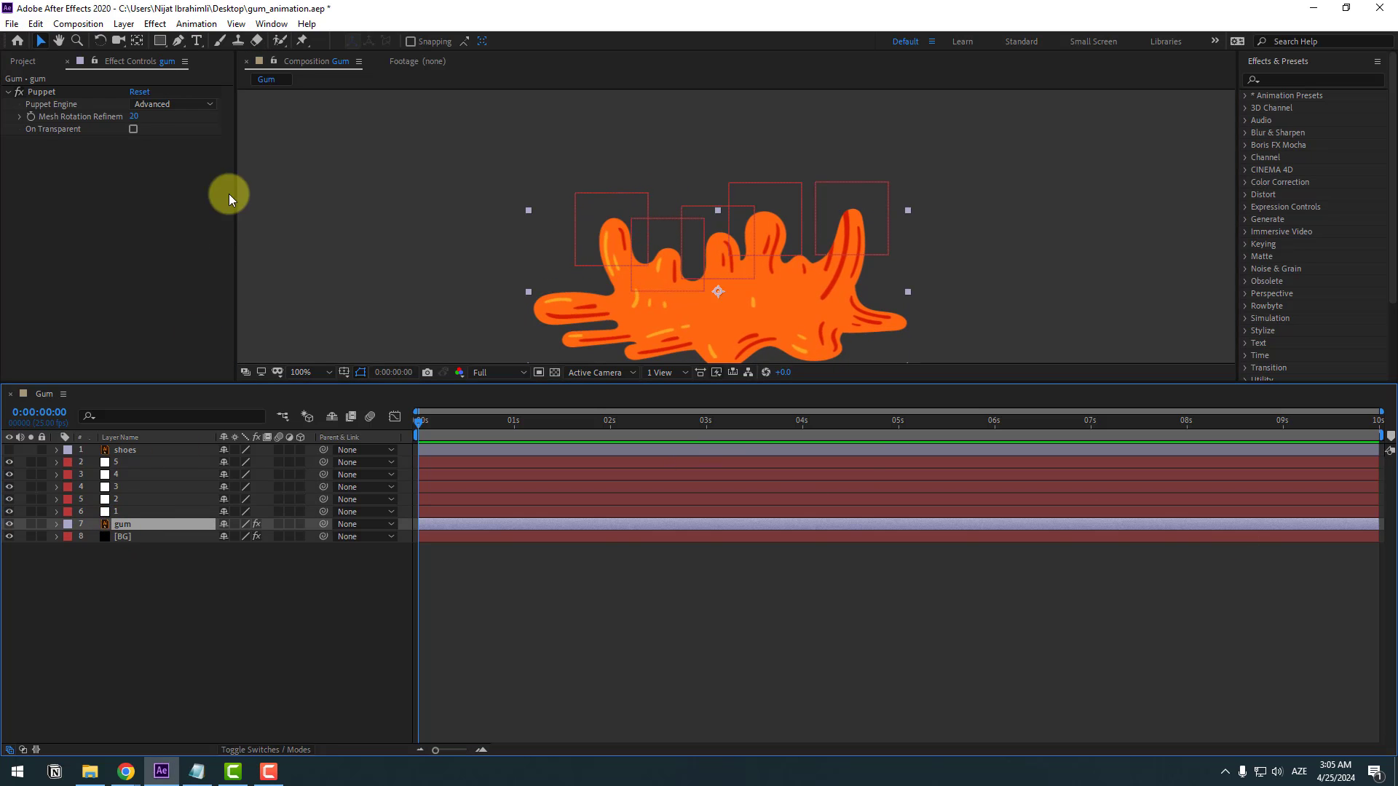
# Step: Add puppet pins along the gum's left side, left arm and lower edge
pyautogui.click(302, 40)
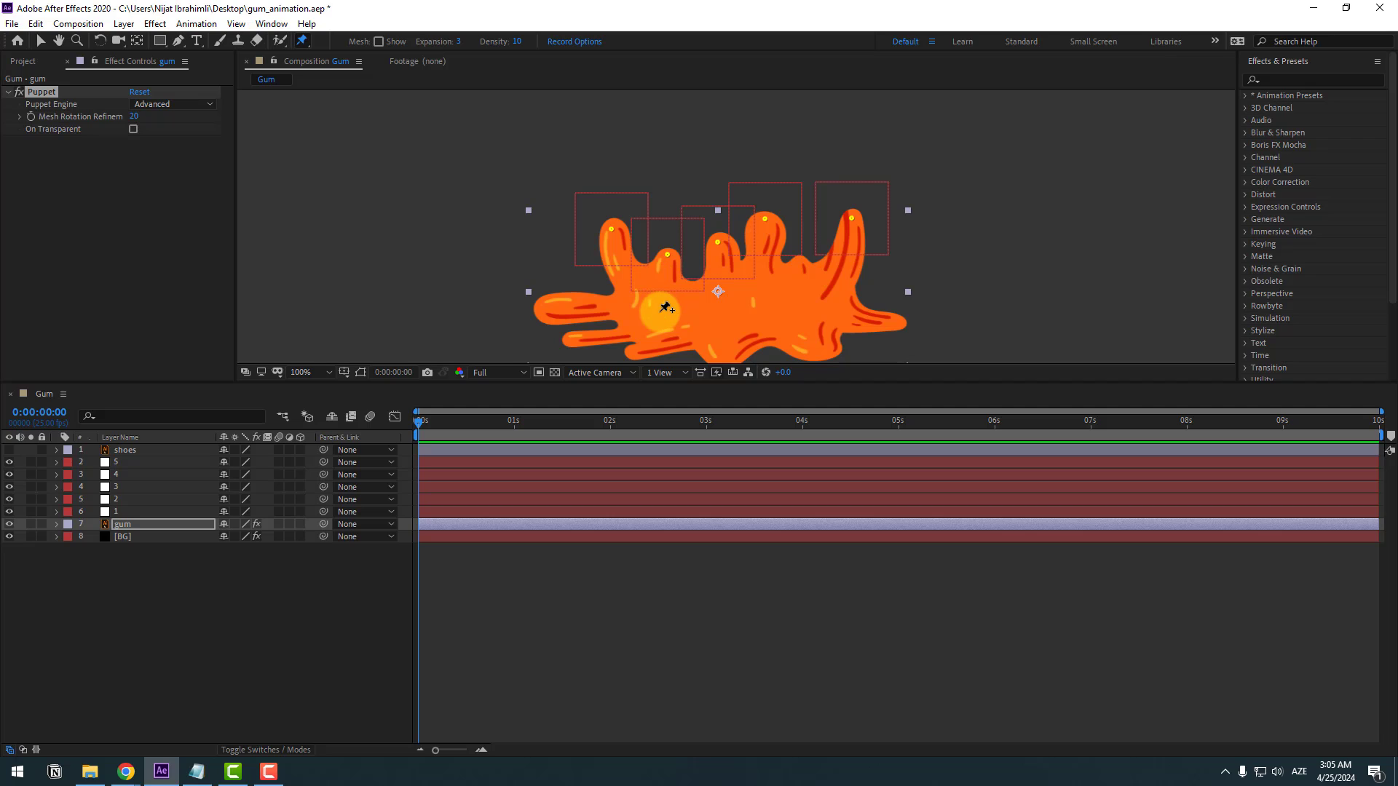
pyautogui.click(616, 294)
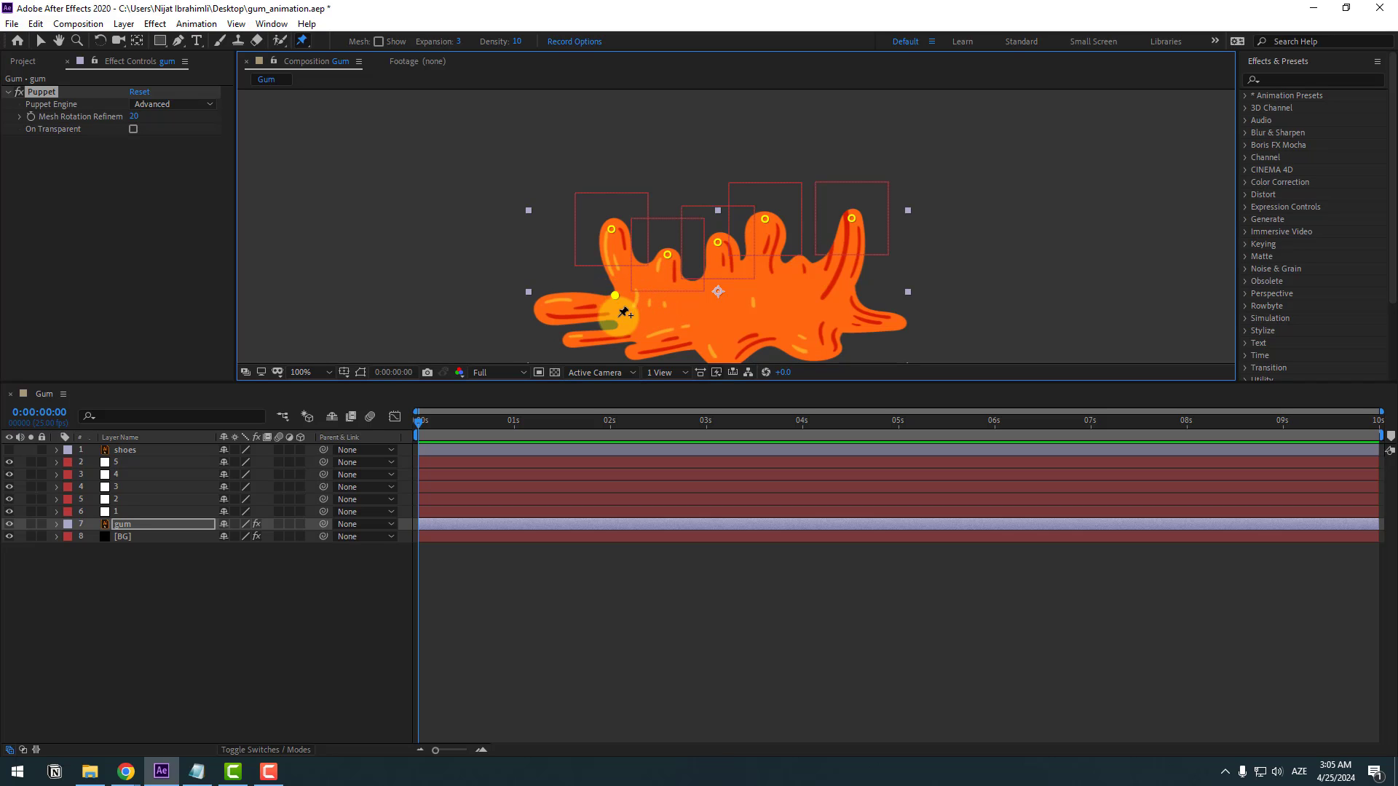
pyautogui.click(545, 300)
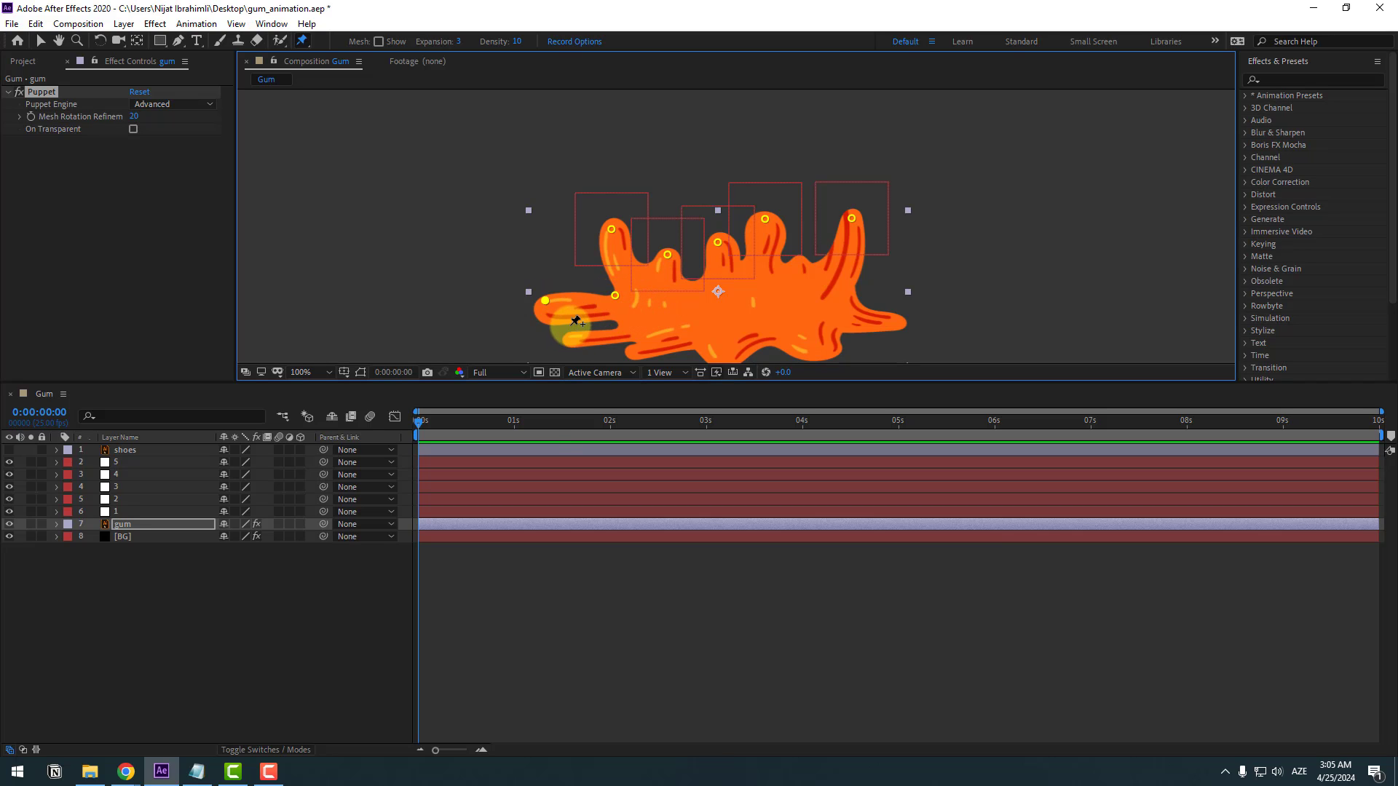
pyautogui.click(569, 317)
pyautogui.click(574, 337)
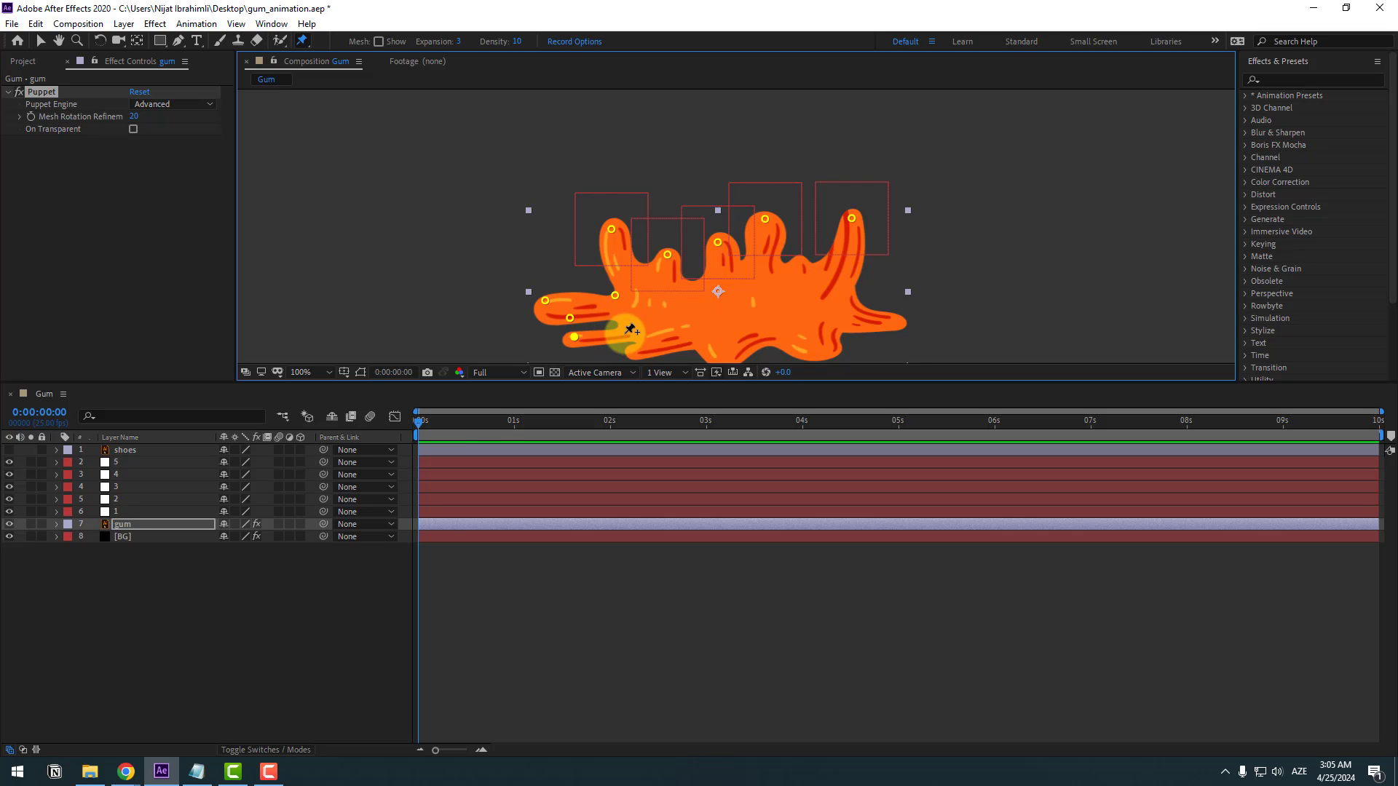
pyautogui.click(624, 333)
pyautogui.click(637, 354)
pyautogui.click(693, 342)
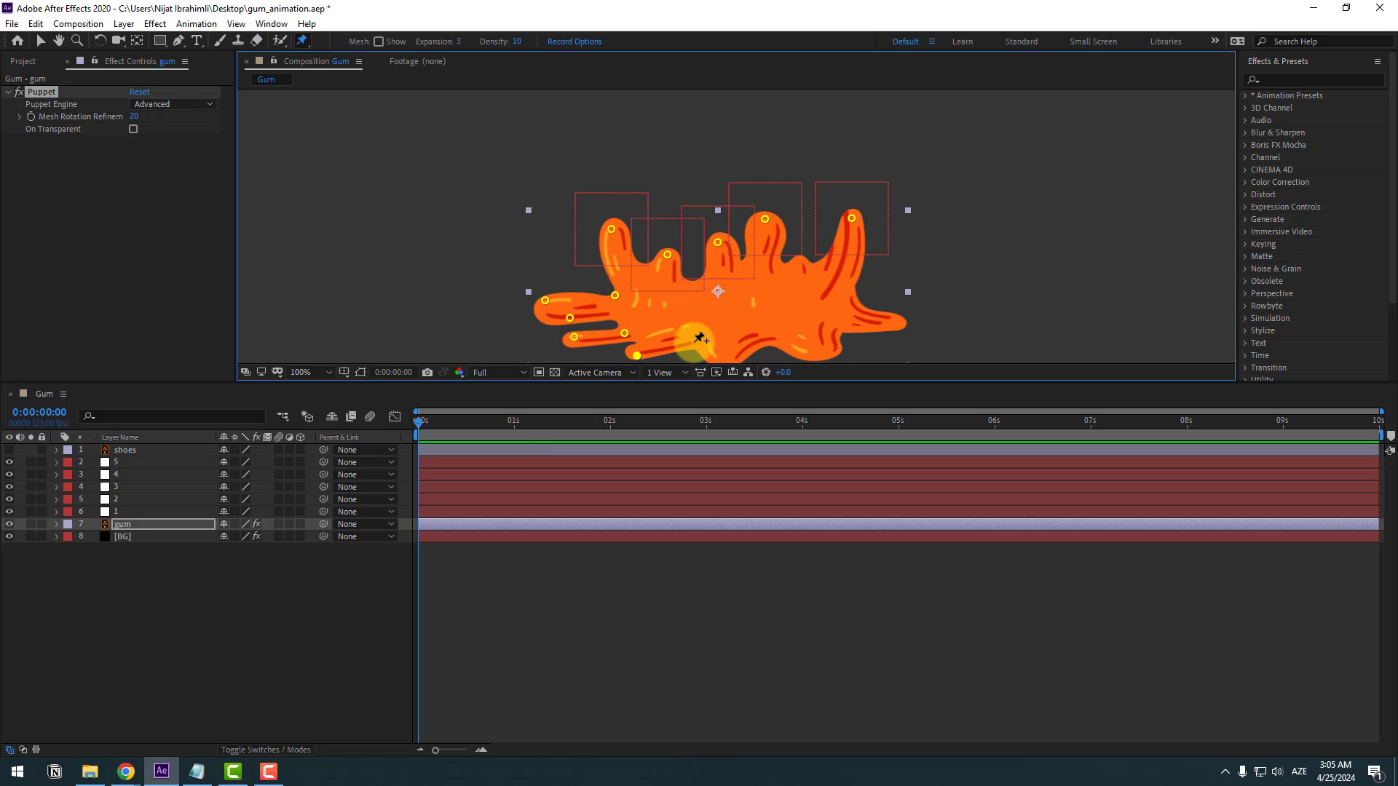
# Step: Add pins at the gum's bottom centre, lower right and along the right arm
pyautogui.press('h')
pyautogui.moveTo(746, 338); pyautogui.dragTo(738, 319)
pyautogui.click(713, 344)
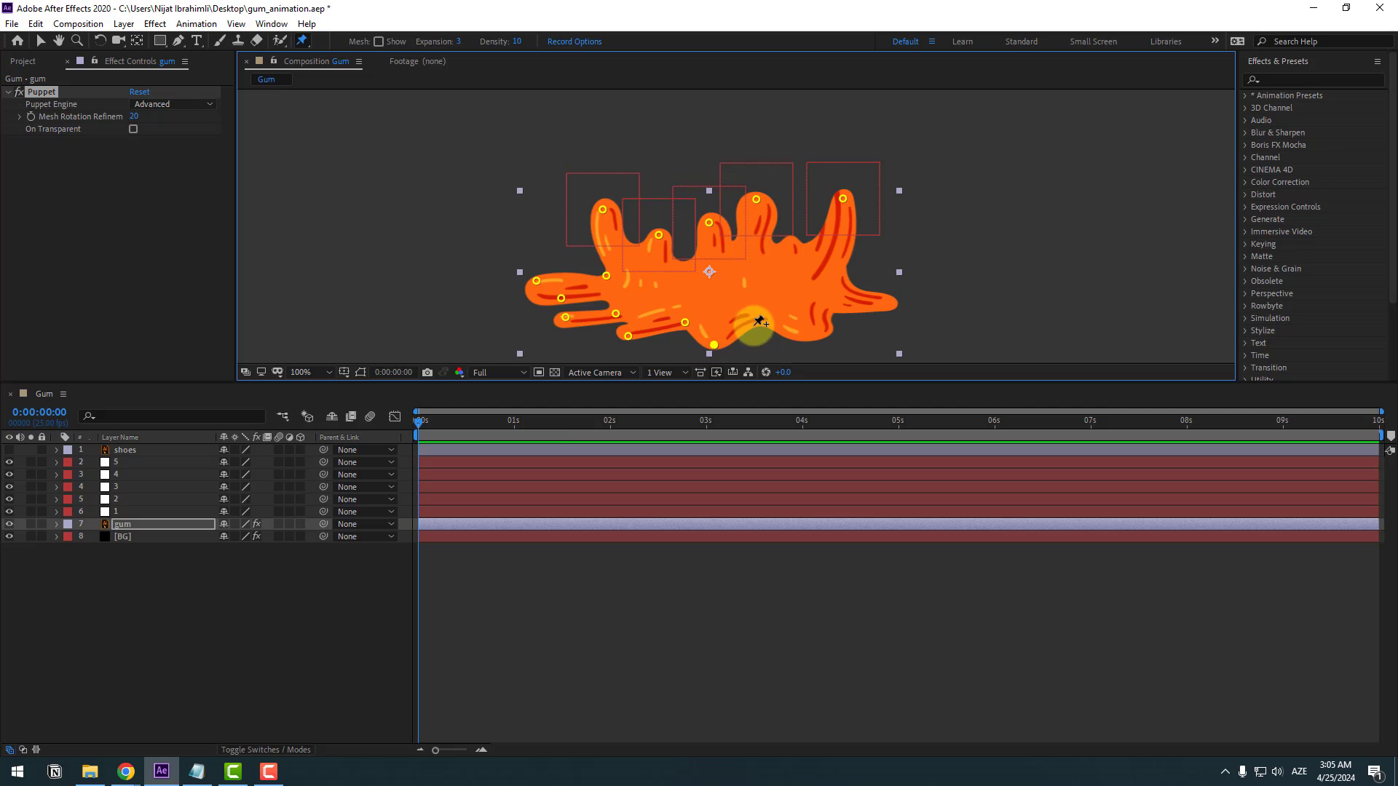
pyautogui.click(758, 318)
pyautogui.click(801, 338)
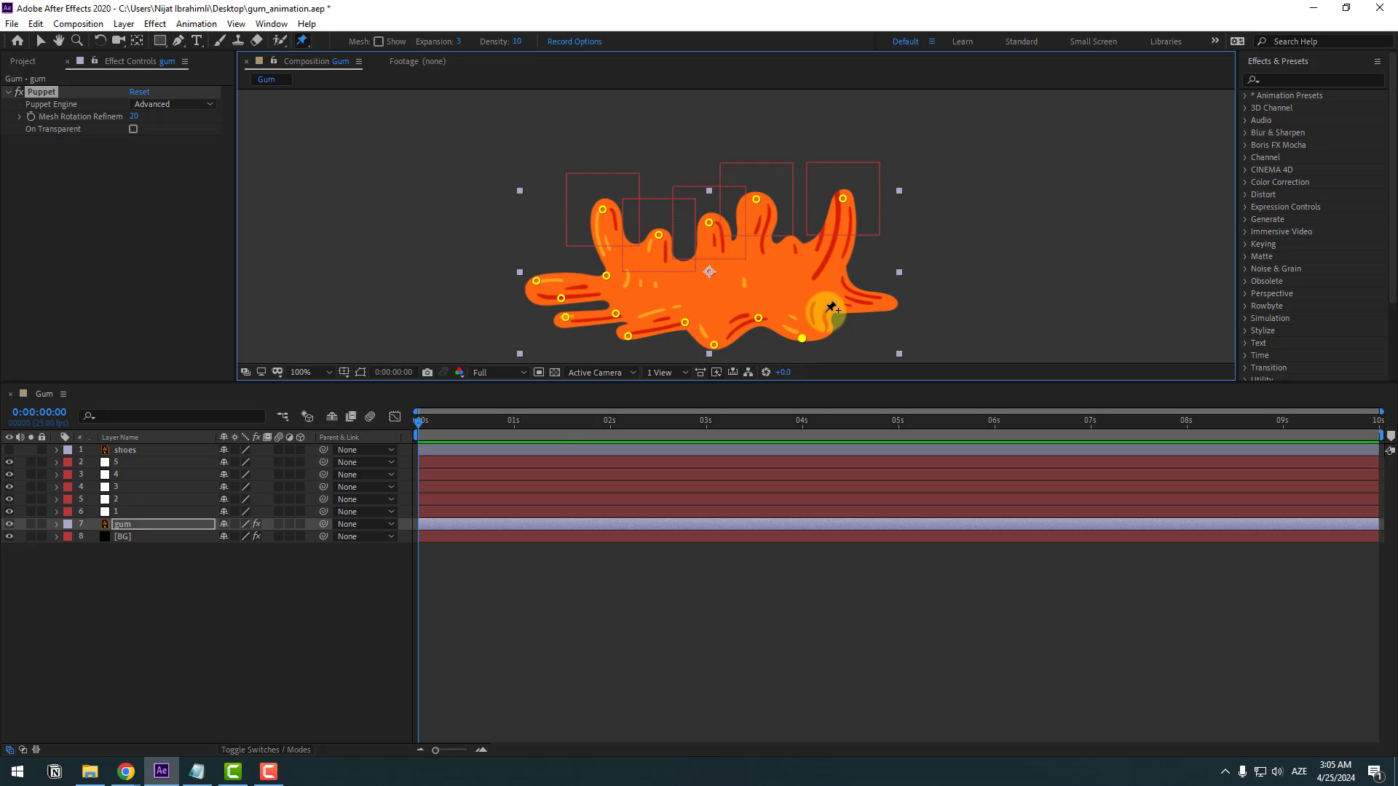
pyautogui.click(824, 312)
pyautogui.click(846, 283)
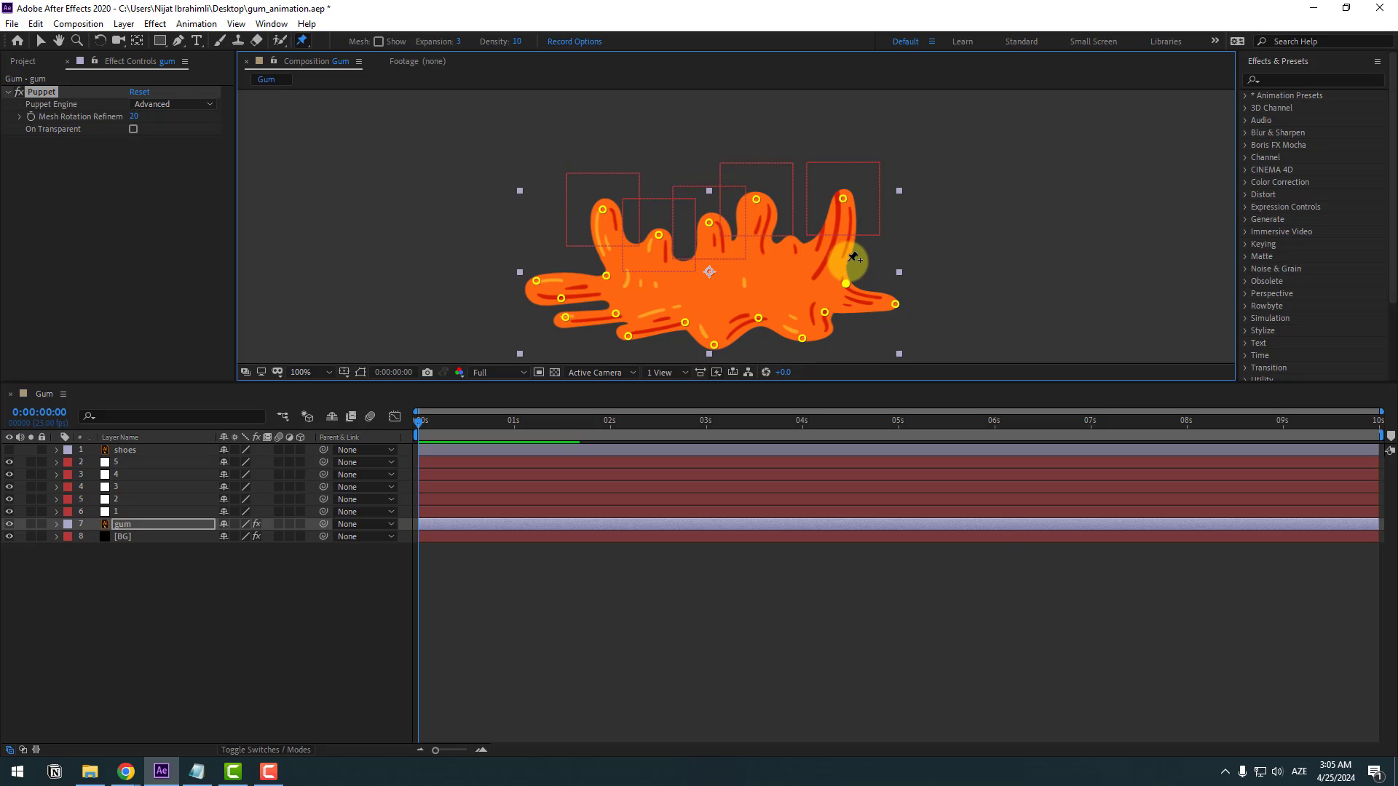
pyautogui.click(841, 262)
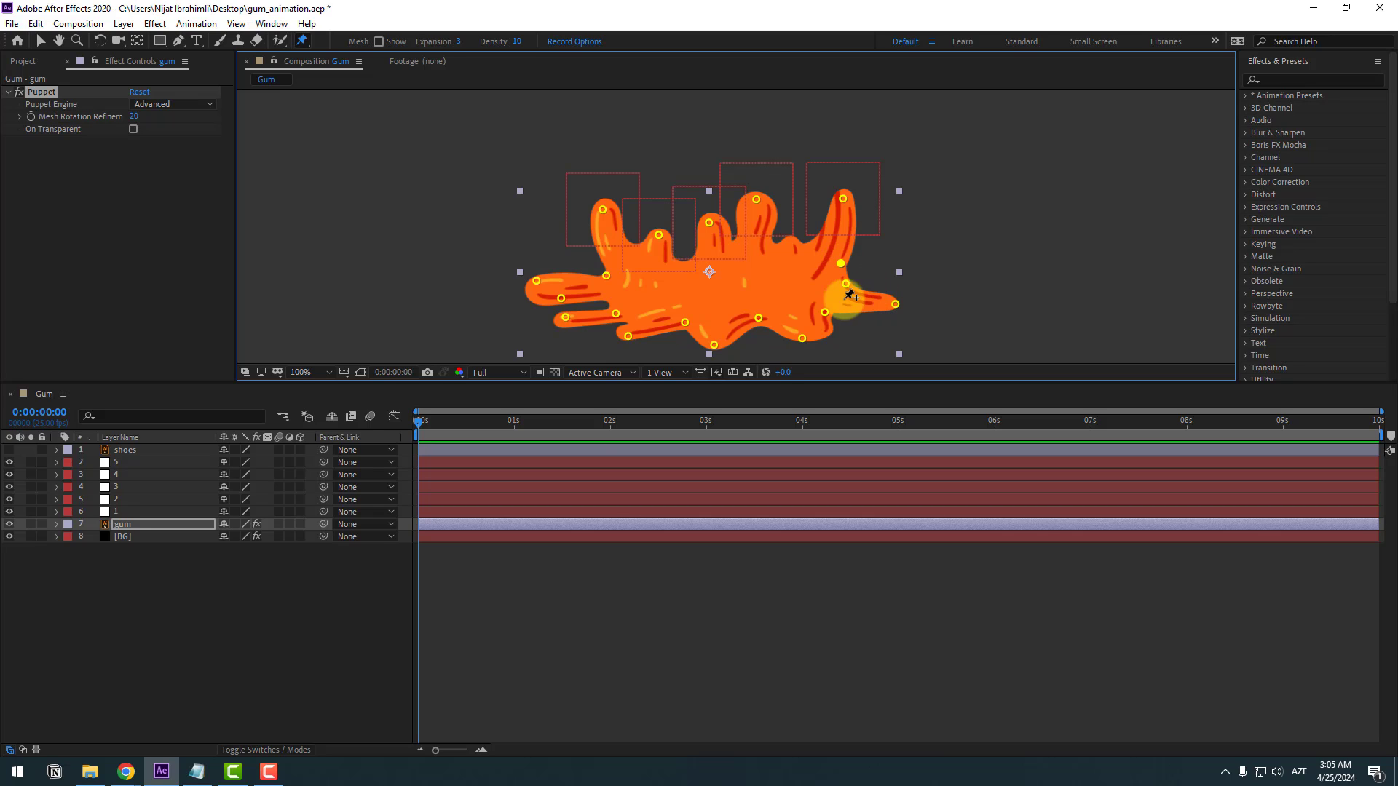
# Step: Add three interior pins across the gum's lower body, then deselect the last pin
pyautogui.click(792, 289)
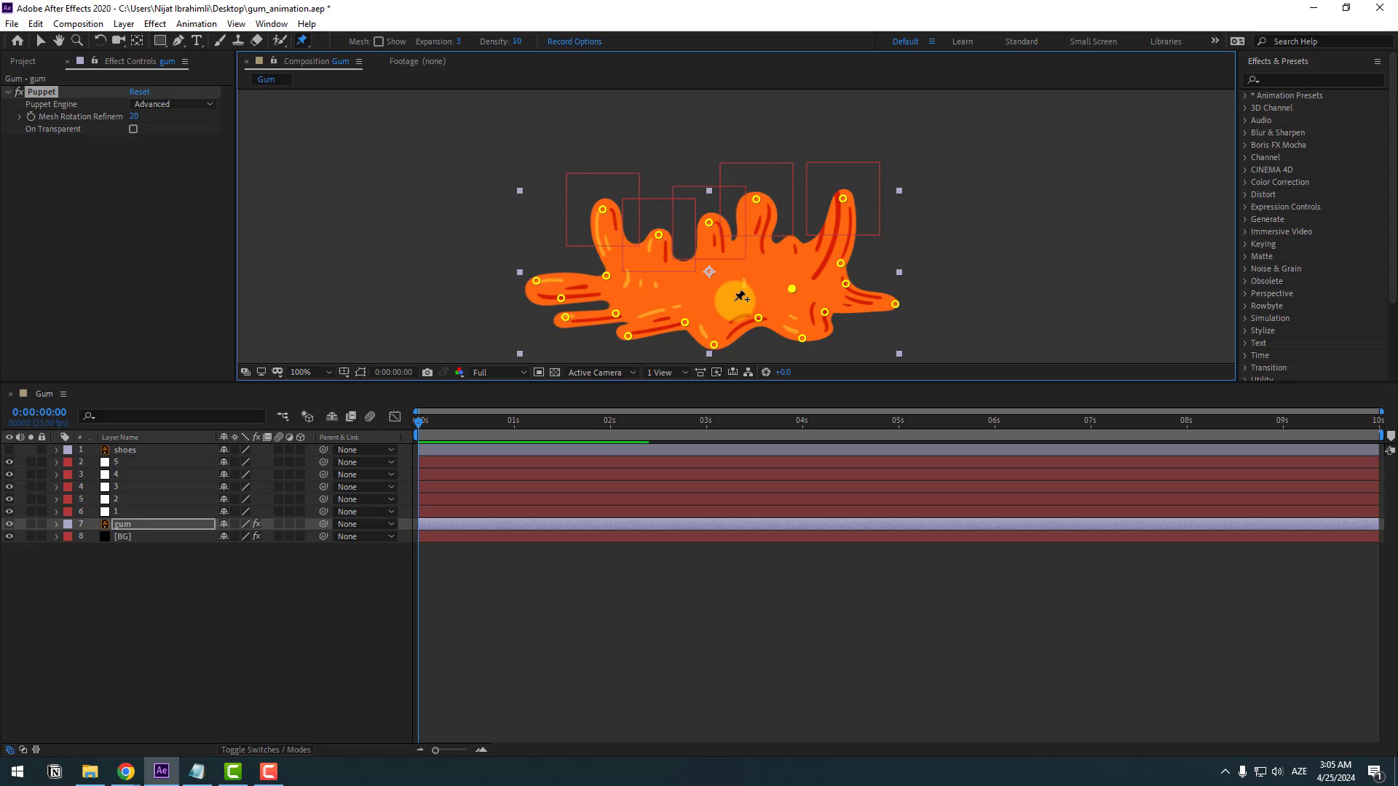
pyautogui.click(720, 292)
pyautogui.click(643, 292)
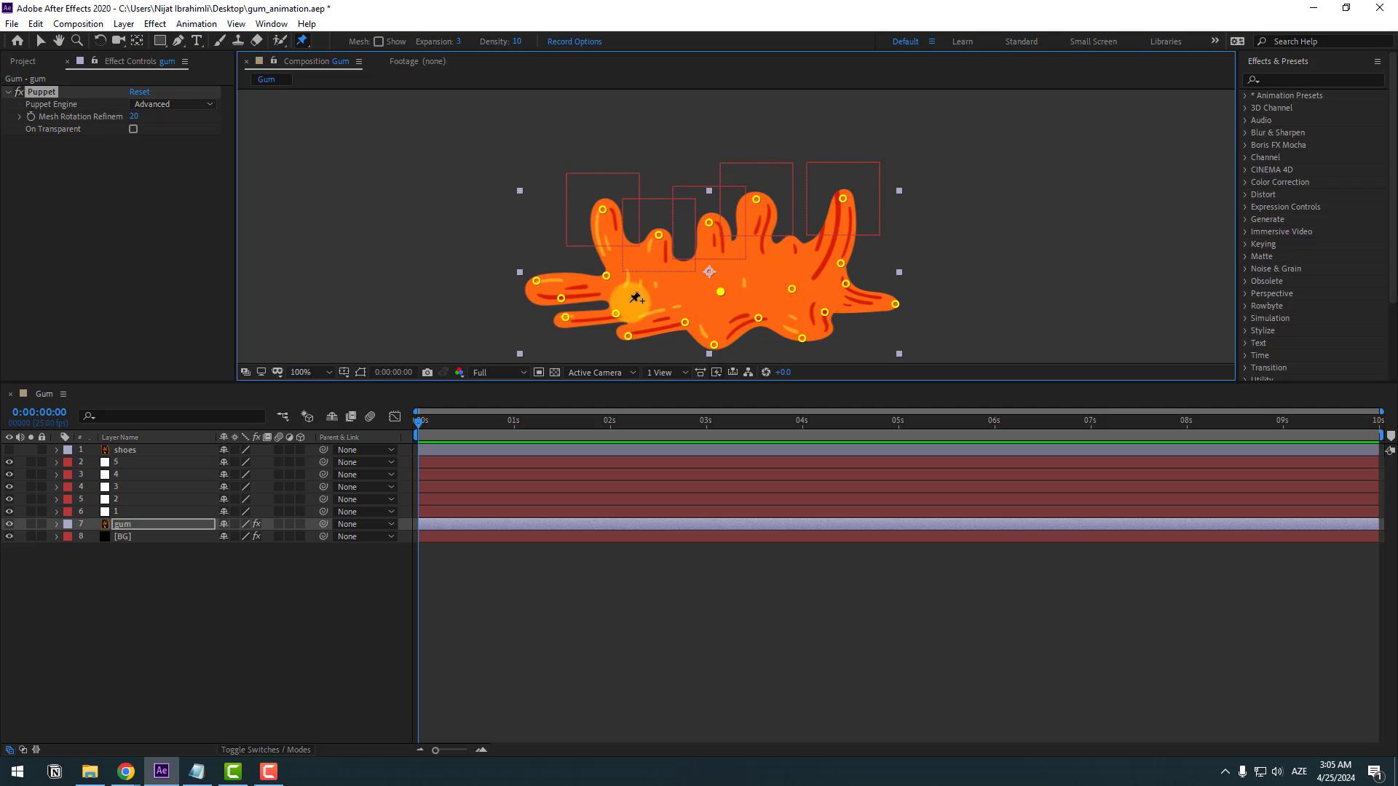
pyautogui.click(40, 44)
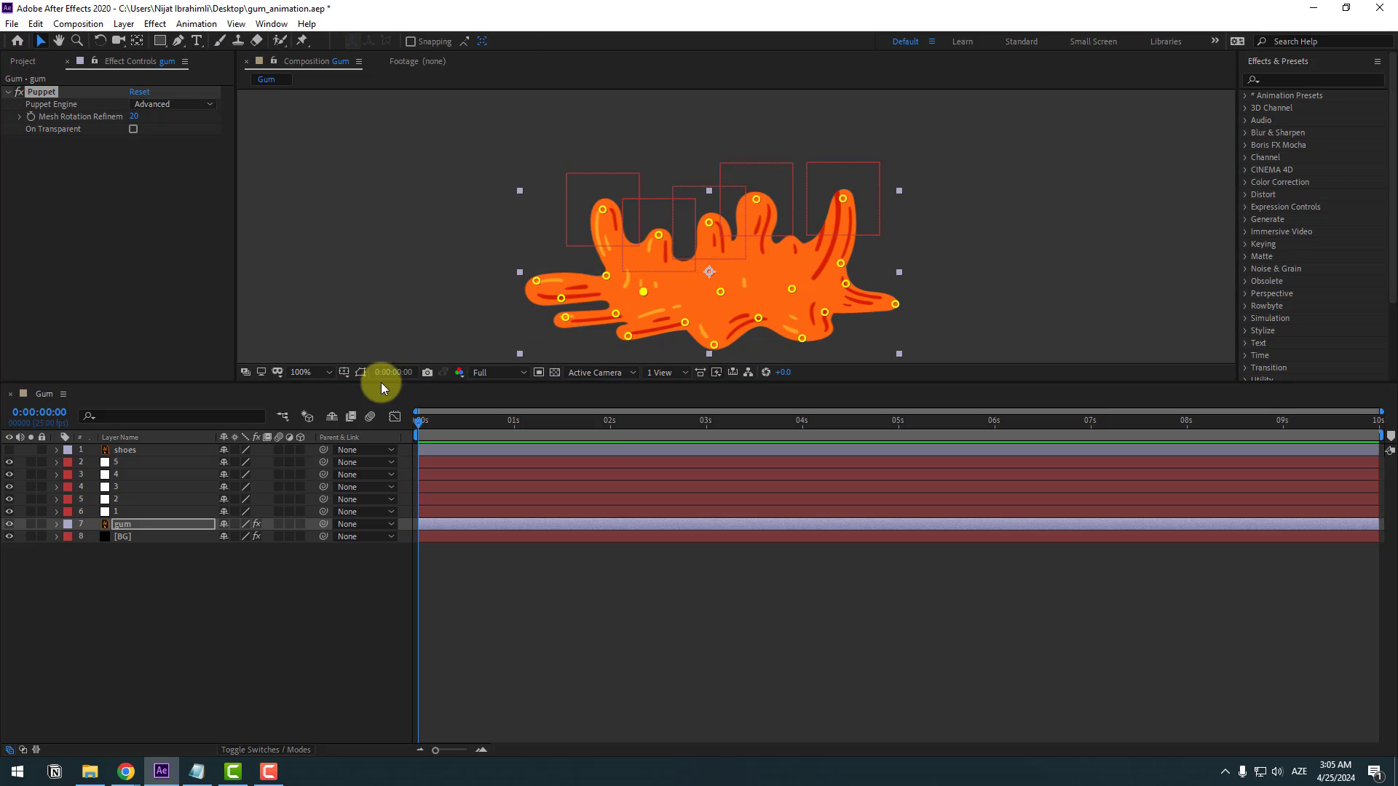
pyautogui.click(128, 603)
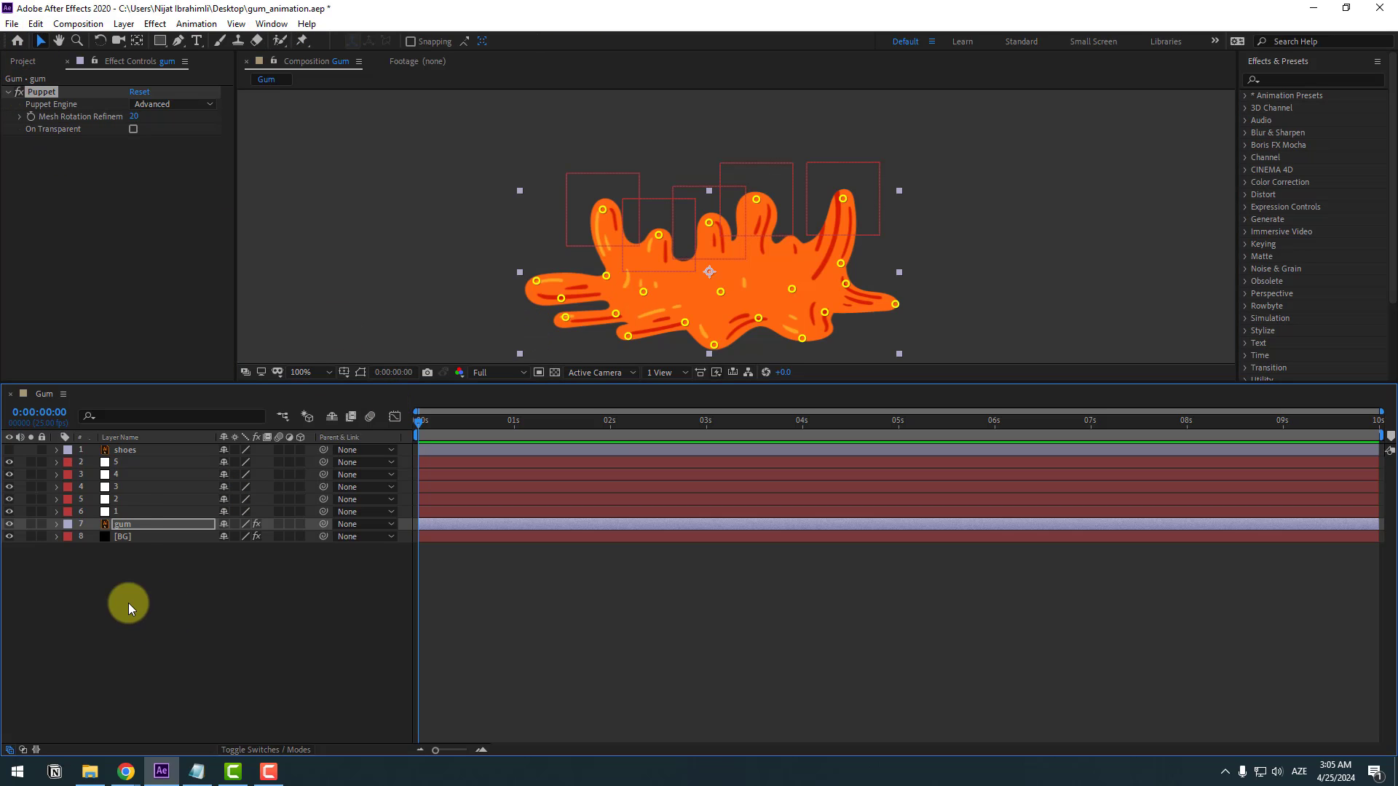
# Step: Test-drag control layer 5, then select layers 3, 2 and 1 to check each gum arm
pyautogui.click(115, 464)
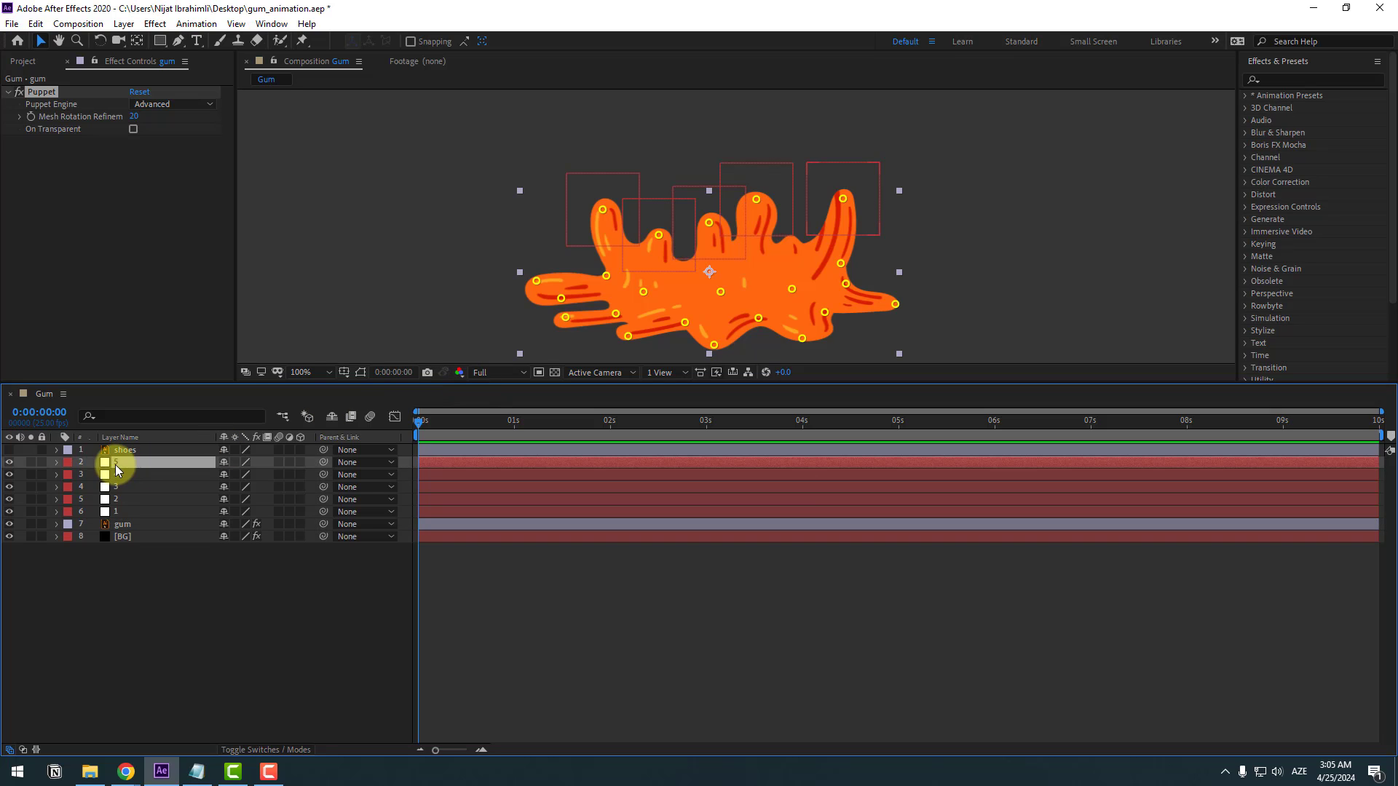
pyautogui.moveTo(864, 209); pyautogui.dragTo(868, 140)
pyautogui.moveTo(855, 202); pyautogui.dragTo(614, 232)
pyautogui.click(114, 475)
pyautogui.click(164, 486)
pyautogui.click(124, 499)
pyautogui.click(114, 512)
# Step: Set the viewer magnification to Fit and enlarge the composition viewer
pyautogui.click(319, 373)
pyautogui.click(318, 405)
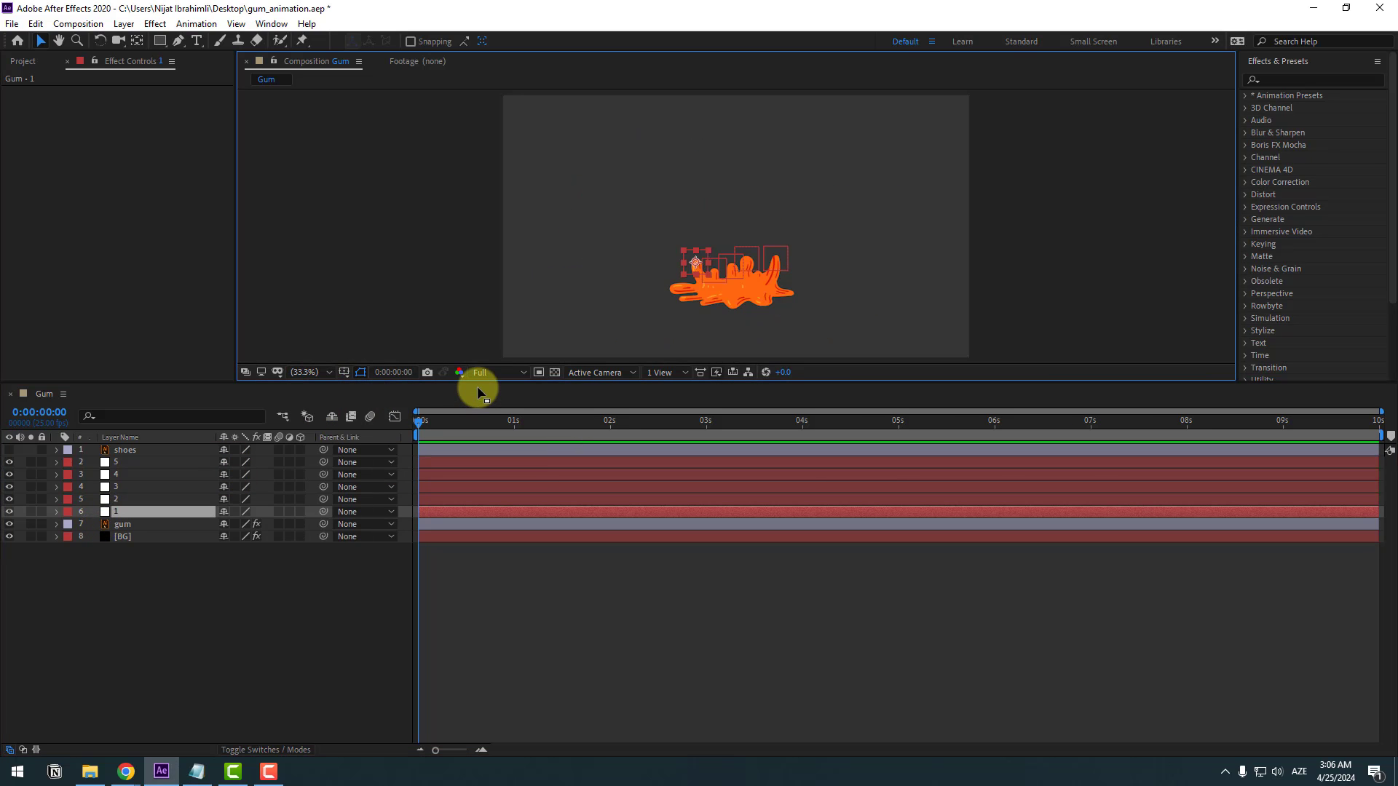
pyautogui.moveTo(478, 381); pyautogui.dragTo(399, 515)
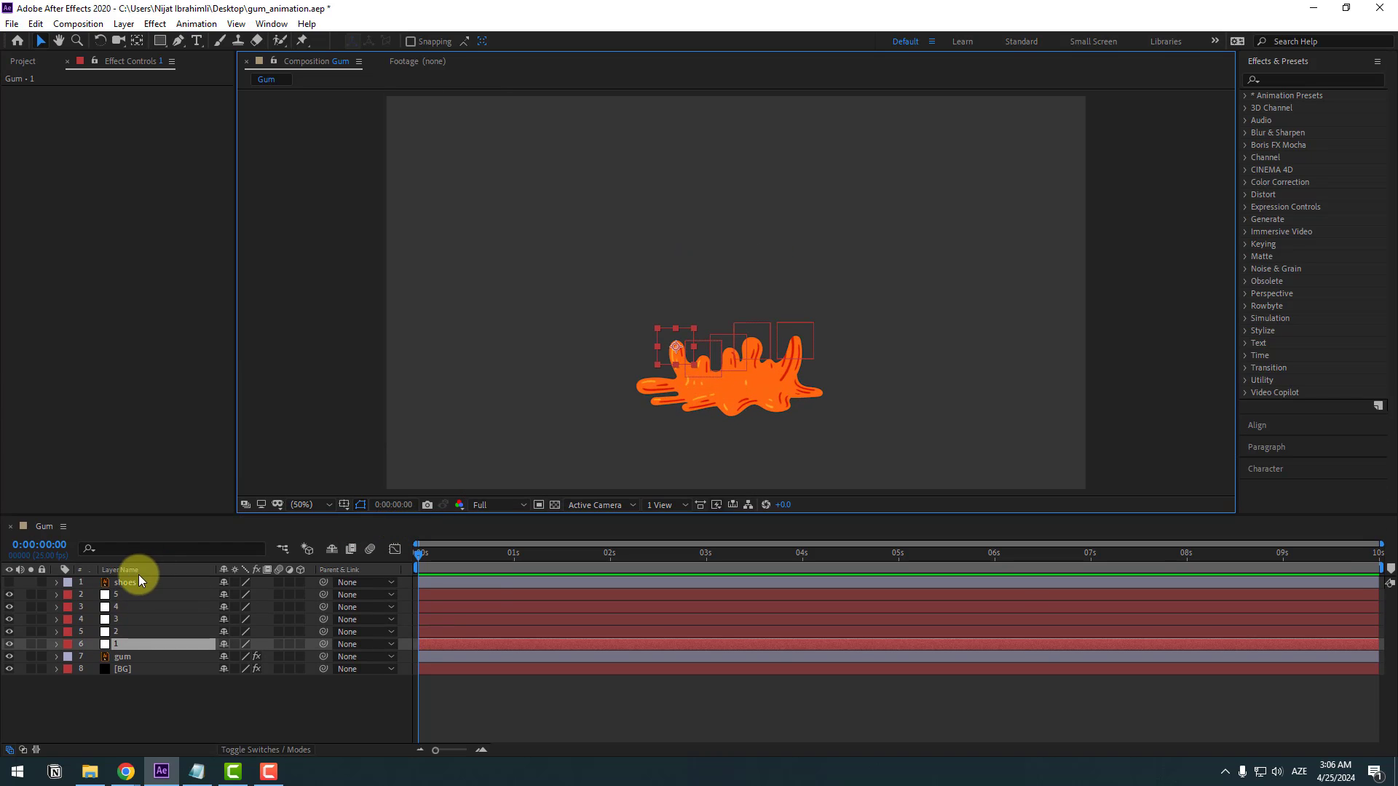
# Step: Unhide the shoes, press them onto the gum, key Position at 0:00:00:00, and jump ahead 10 frames
pyautogui.click(115, 586)
pyautogui.click(9, 583)
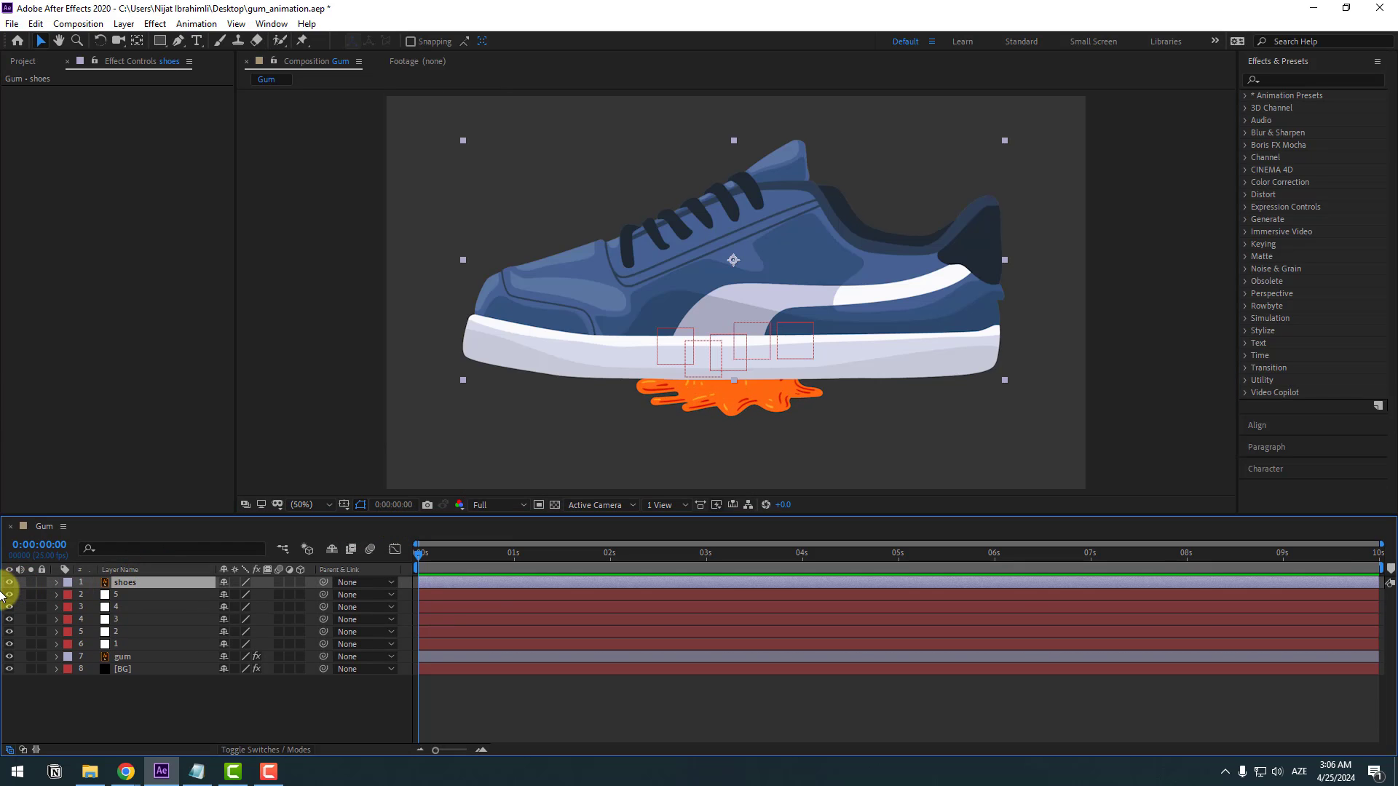
pyautogui.press('p')
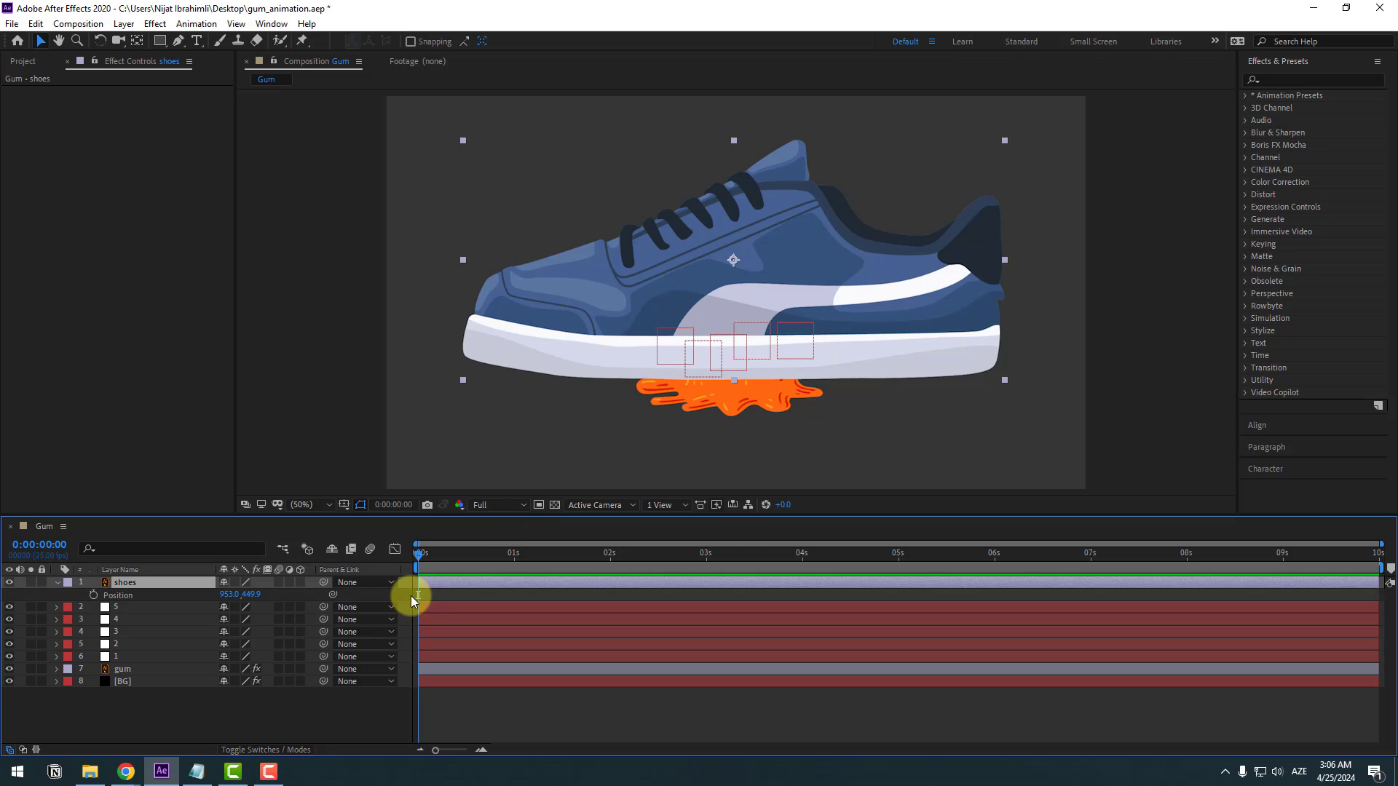
pyautogui.moveTo(880, 278); pyautogui.dragTo(883, 302)
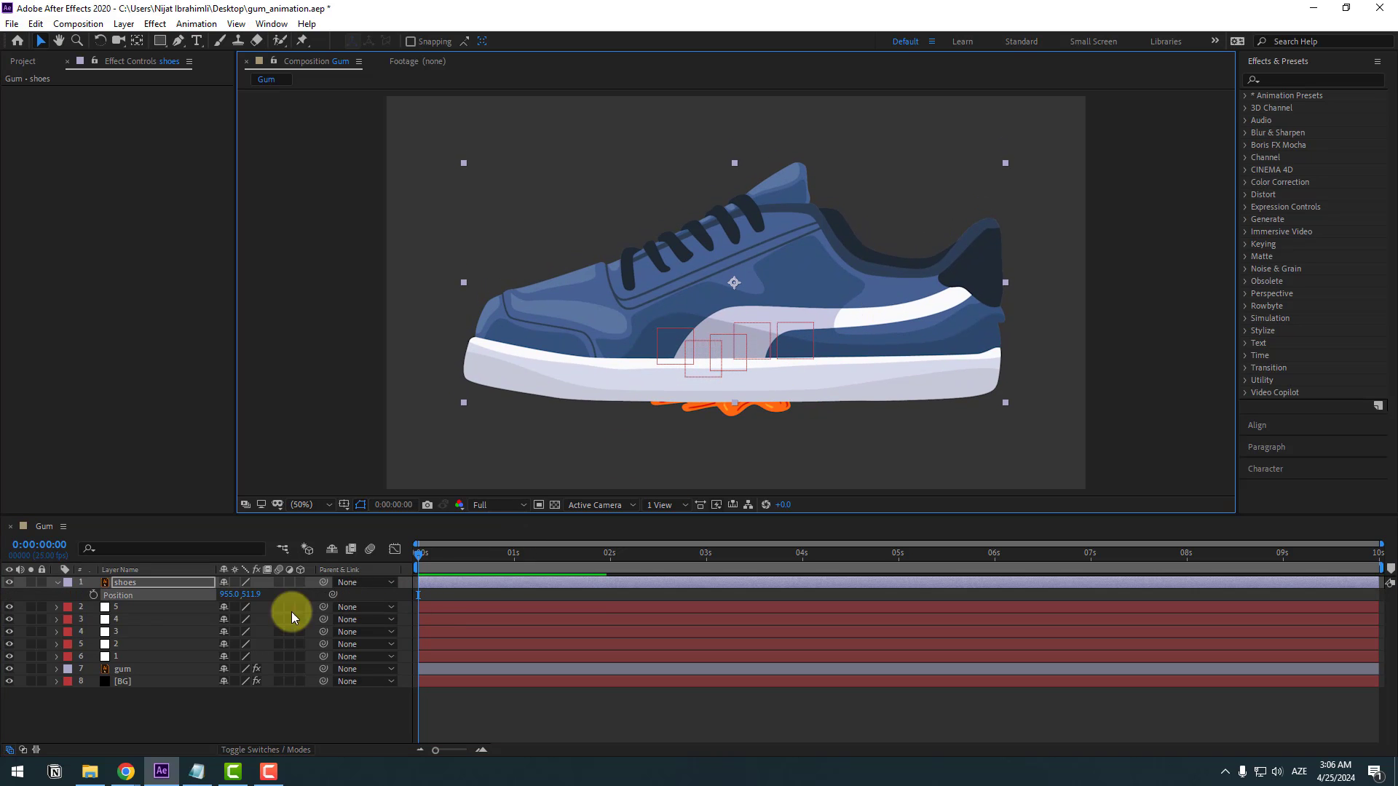
pyautogui.click(93, 594)
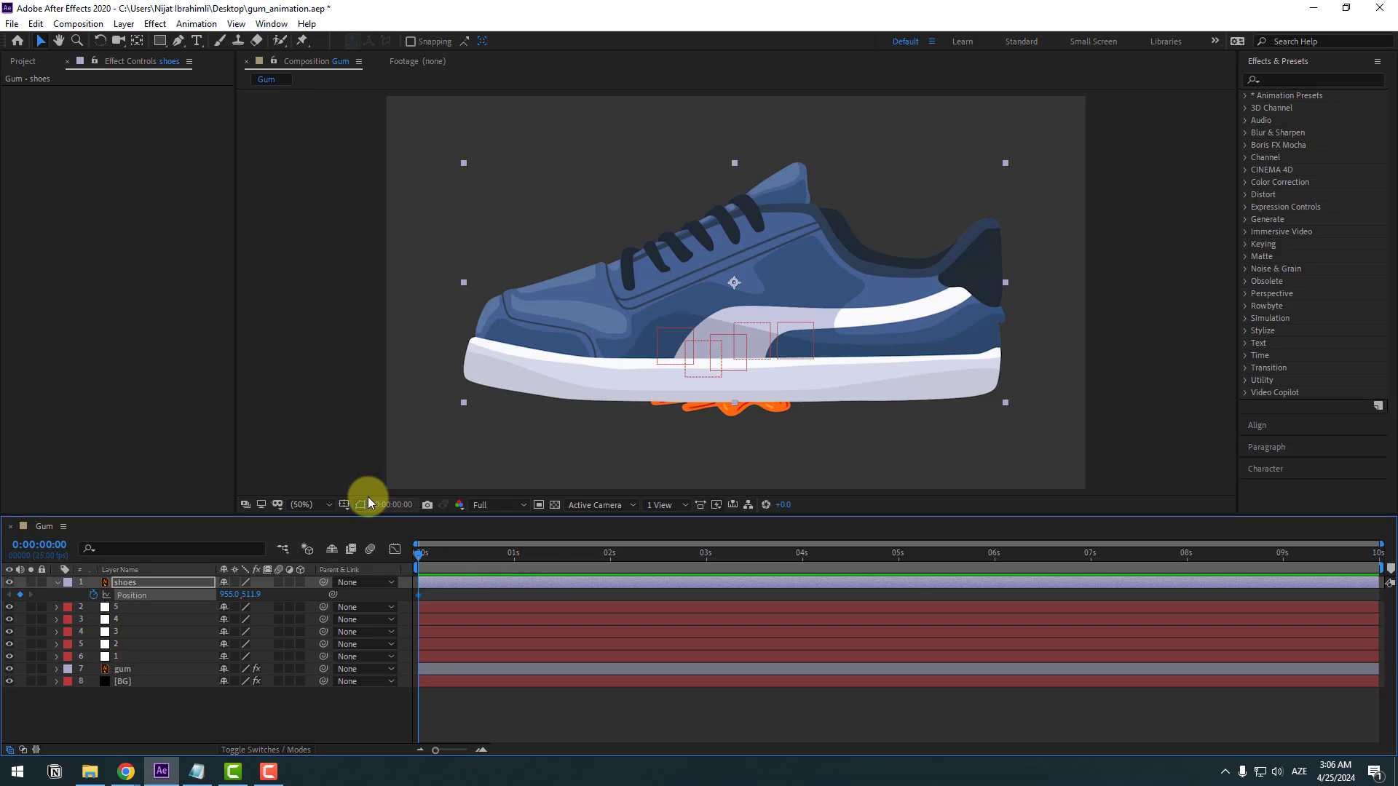
pyautogui.click(386, 504)
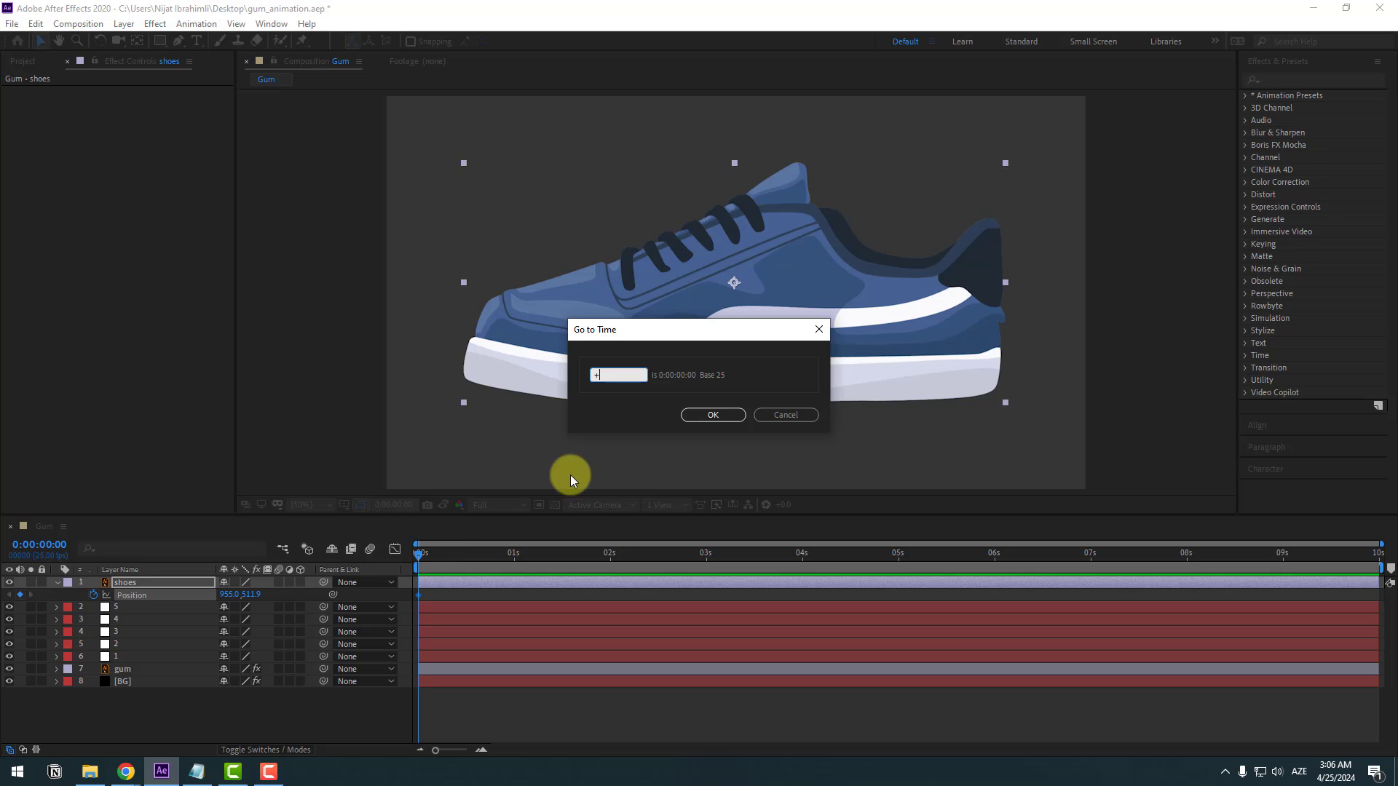
# Step: Key the shoe far off-screen right at frame 10 and high at frame 5, curving its motion path
pyautogui.write('+10')
pyautogui.click(704, 417)
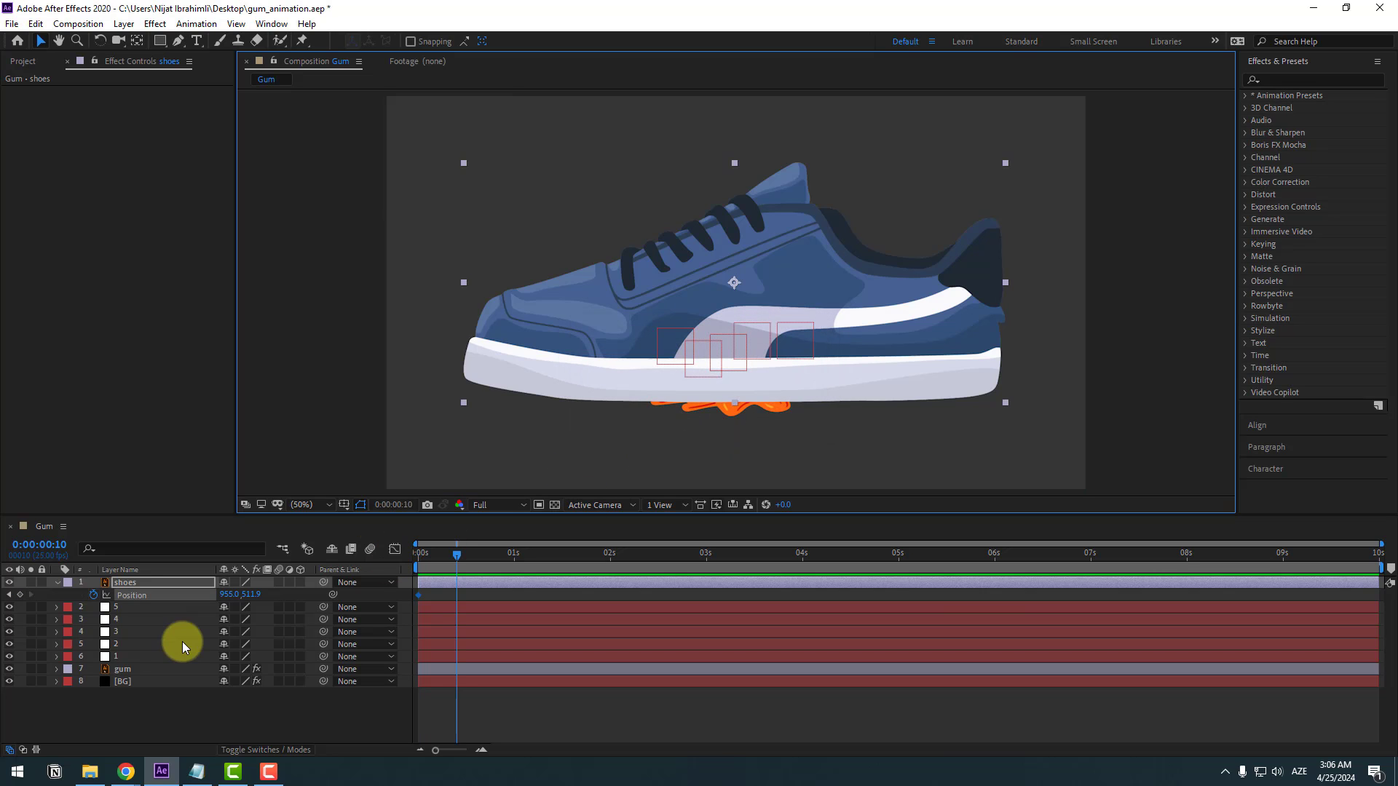
pyautogui.moveTo(228, 594); pyautogui.dragTo(1397, 583)
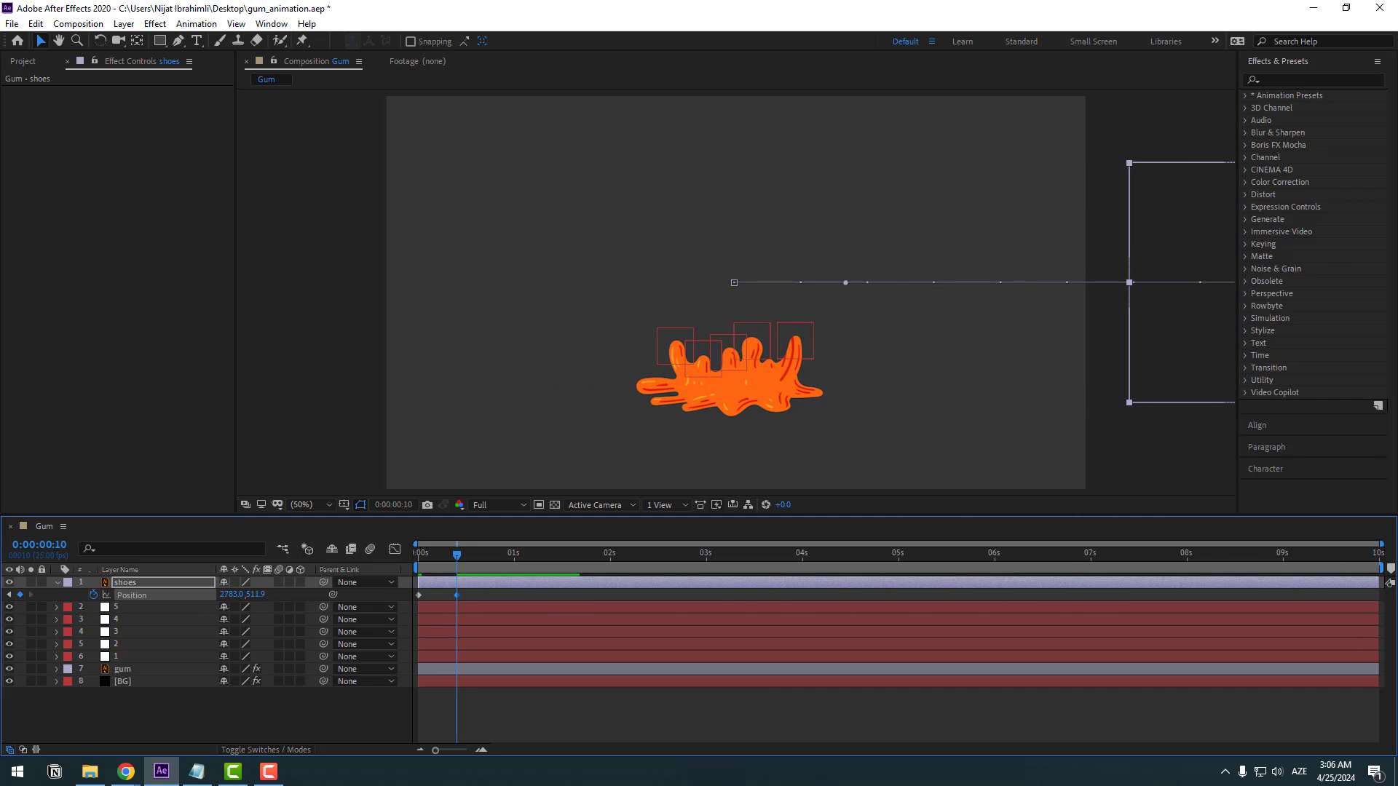
pyautogui.moveTo(452, 556); pyautogui.dragTo(435, 557)
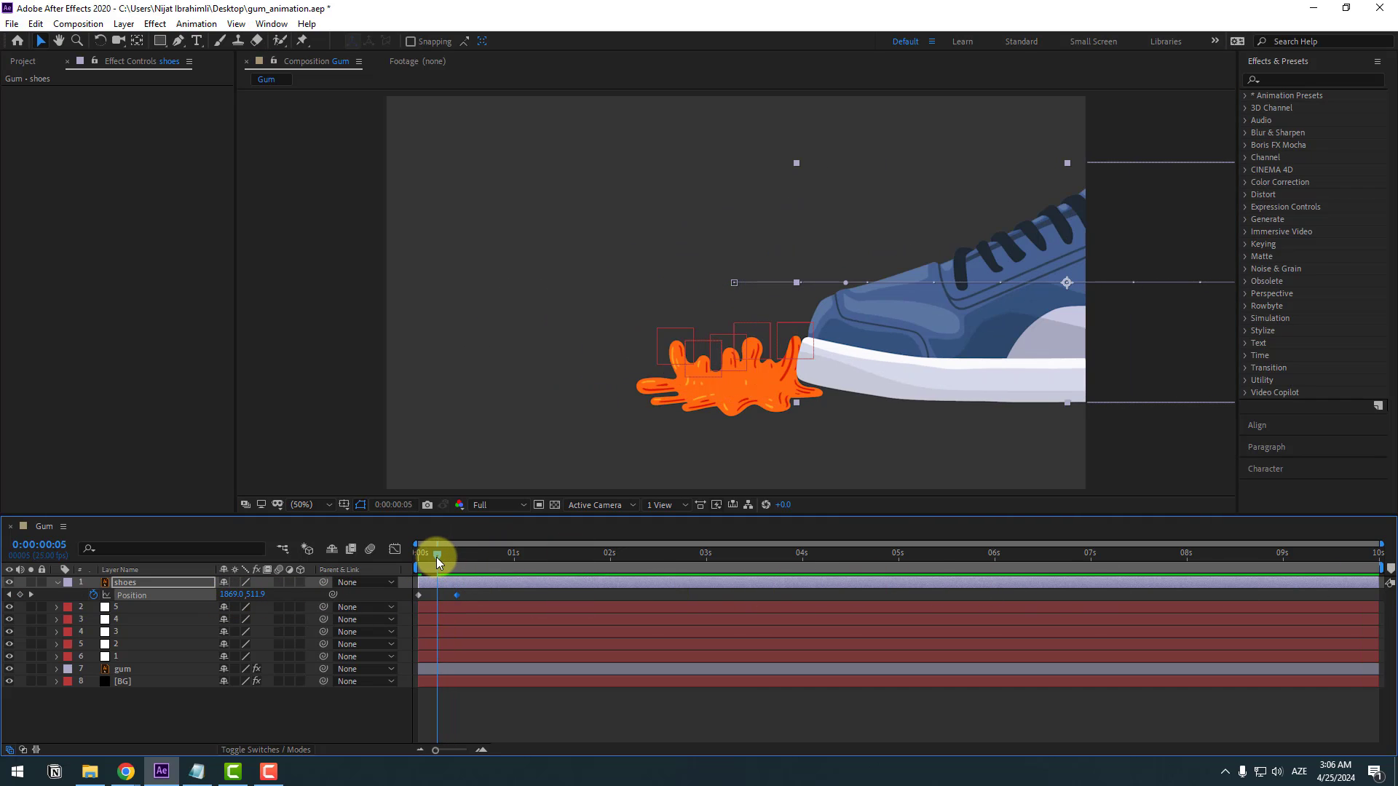
pyautogui.moveTo(262, 604); pyautogui.dragTo(0, 608)
pyautogui.moveTo(789, 284); pyautogui.dragTo(821, 211)
pyautogui.moveTo(1064, 343); pyautogui.dragTo(646, 364)
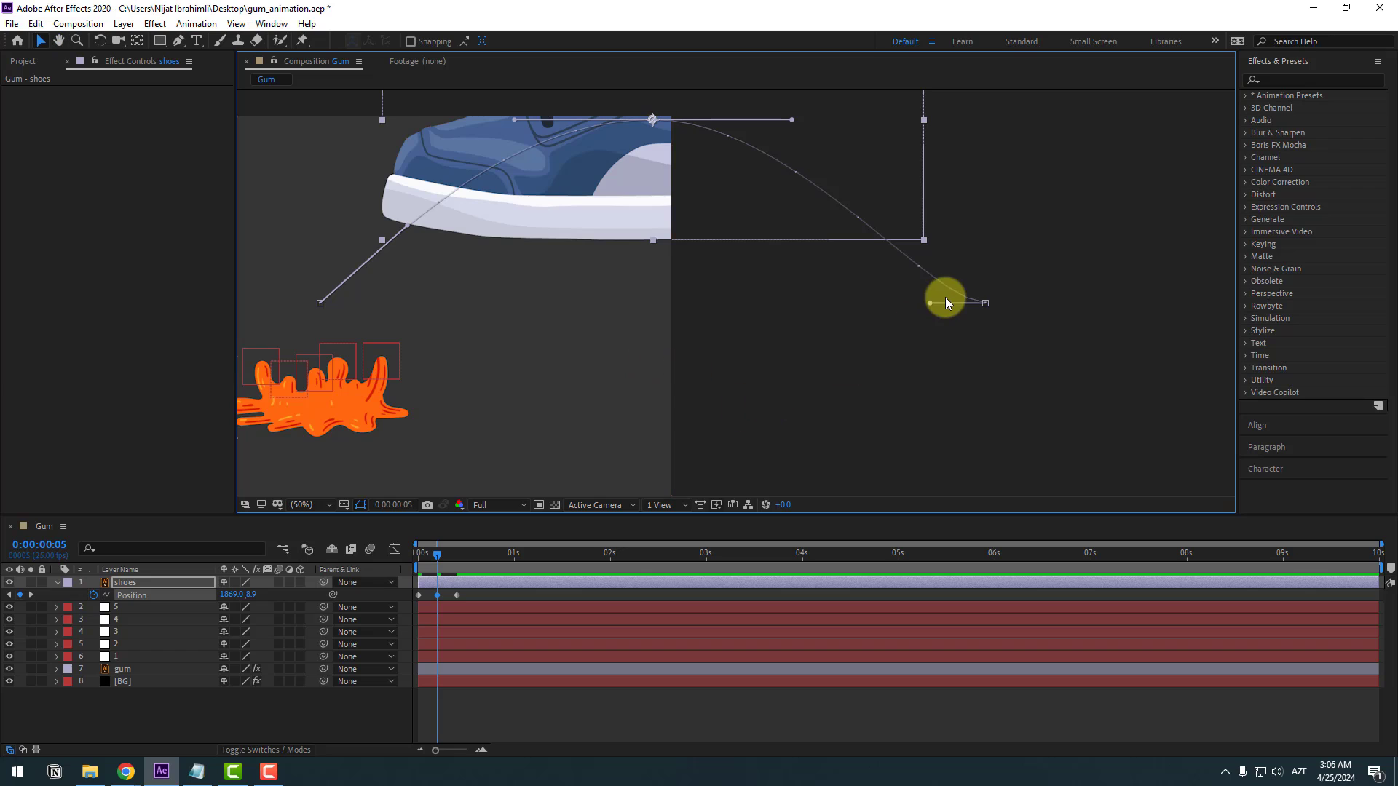
pyautogui.moveTo(928, 304); pyautogui.dragTo(941, 225)
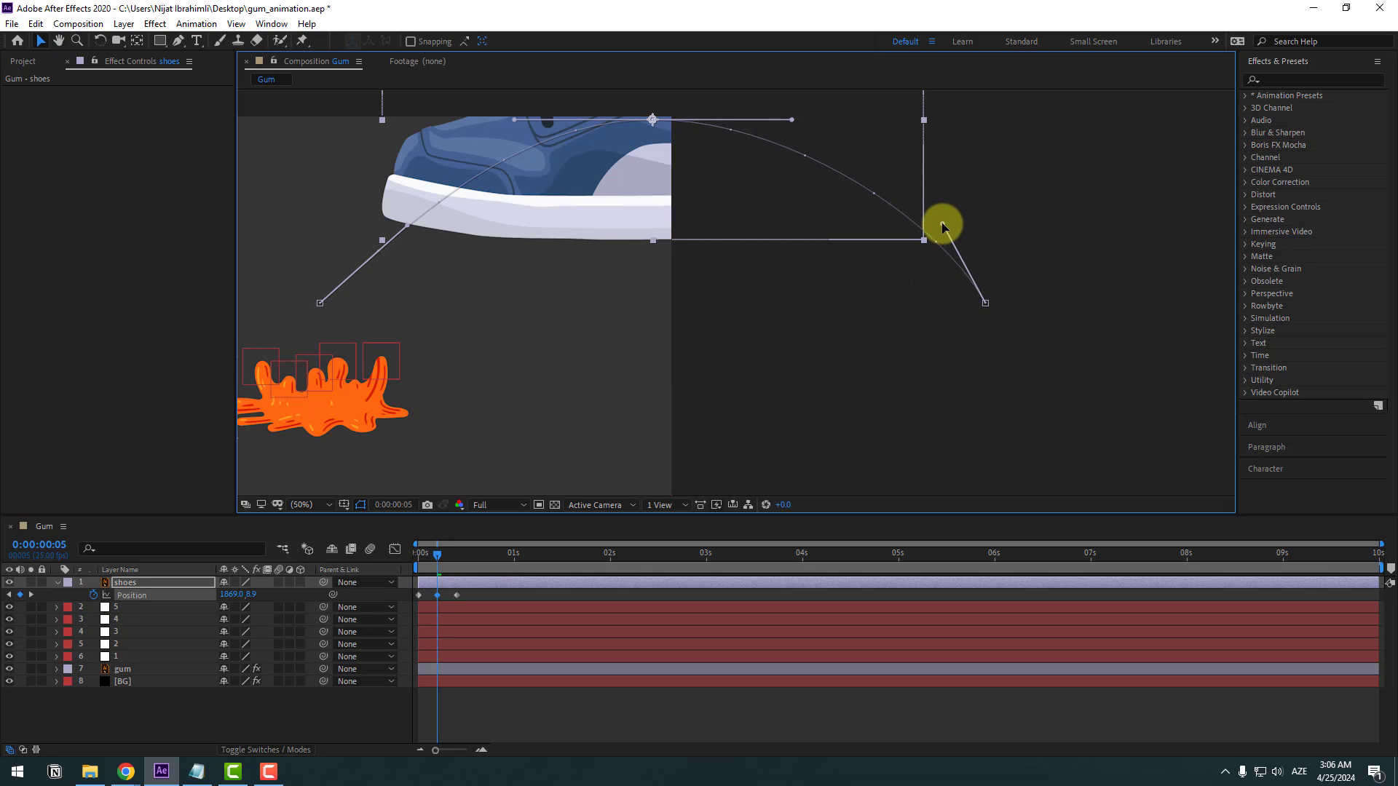
pyautogui.moveTo(425, 281); pyautogui.dragTo(701, 323)
# Step: Apply Easy Ease to the shoe's Position keyframes
pyautogui.click(408, 607)
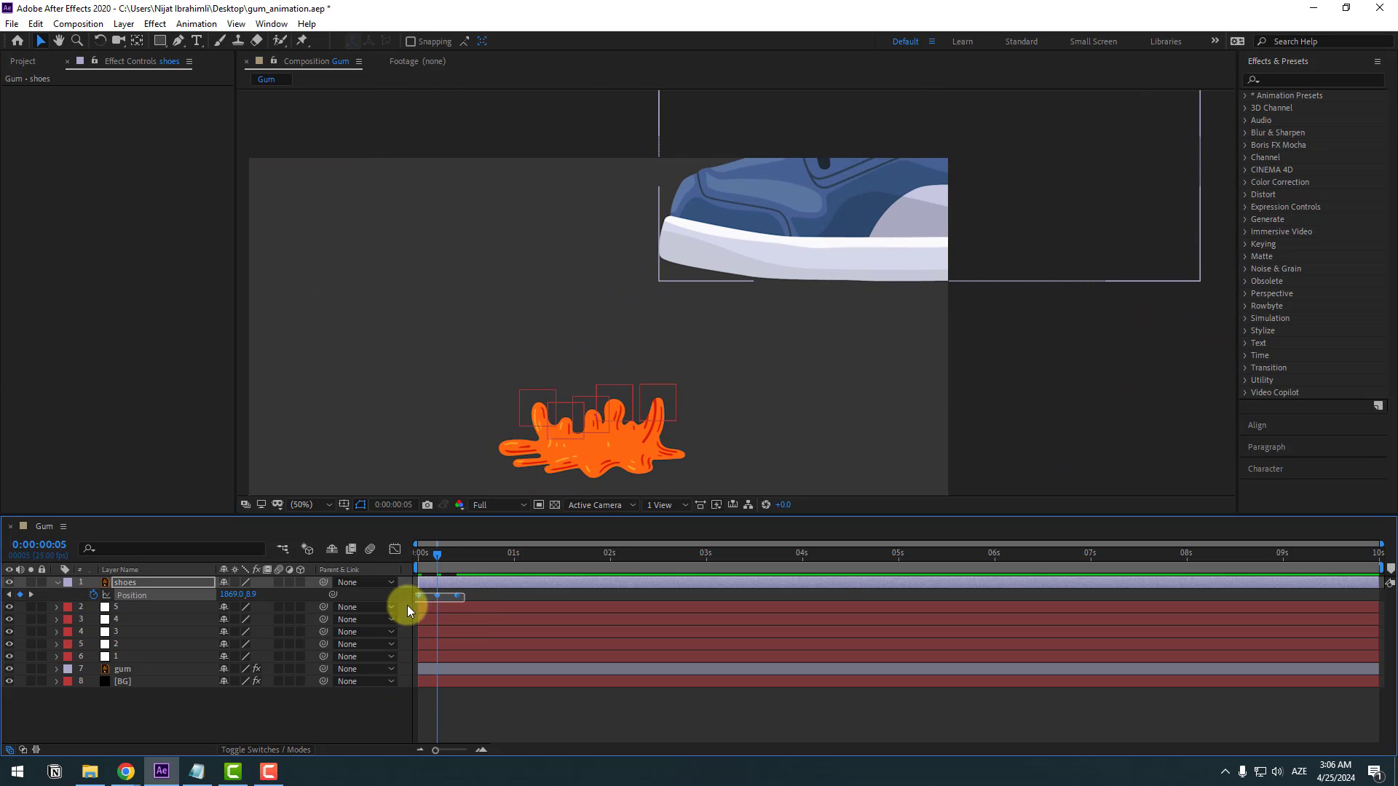
pyautogui.rightClick(416, 596)
pyautogui.moveTo(481, 584)
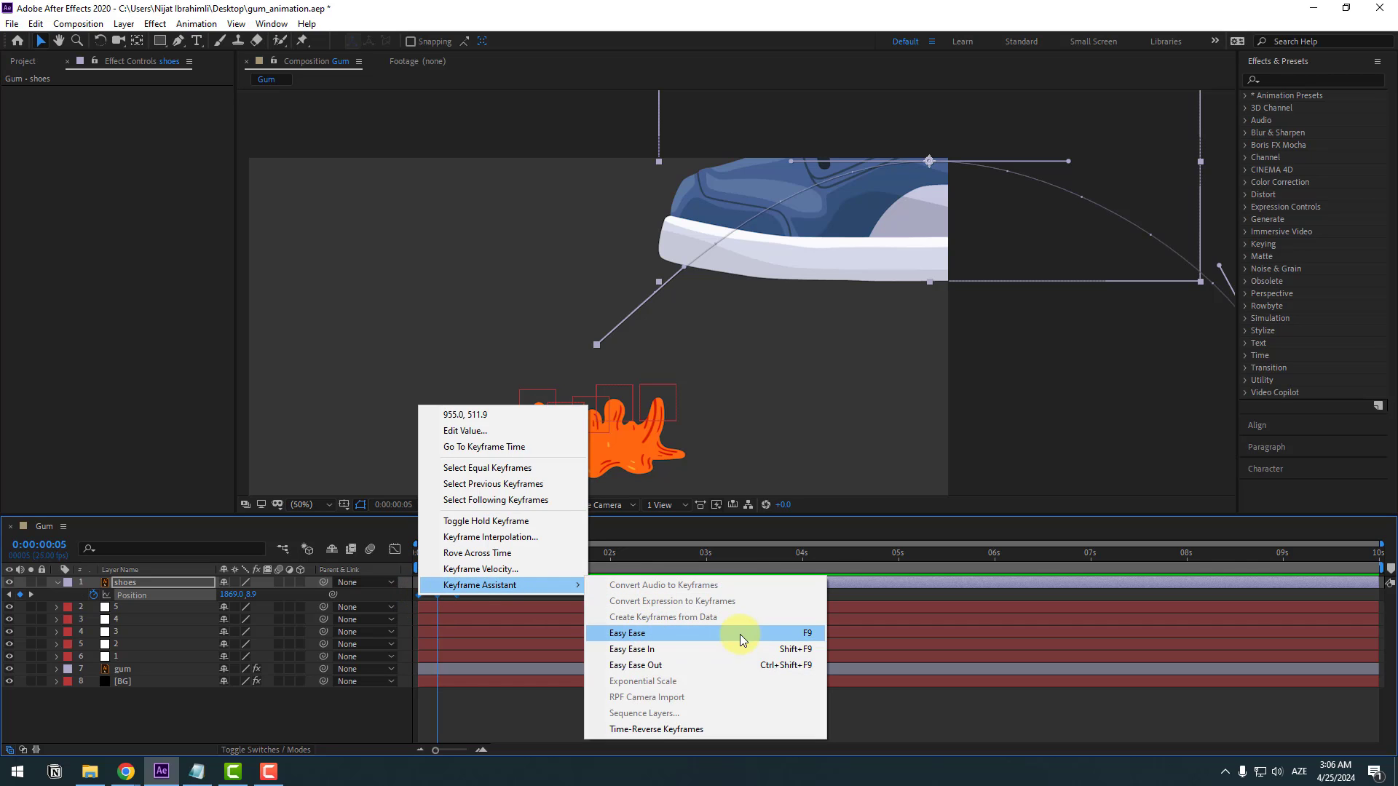
pyautogui.click(758, 634)
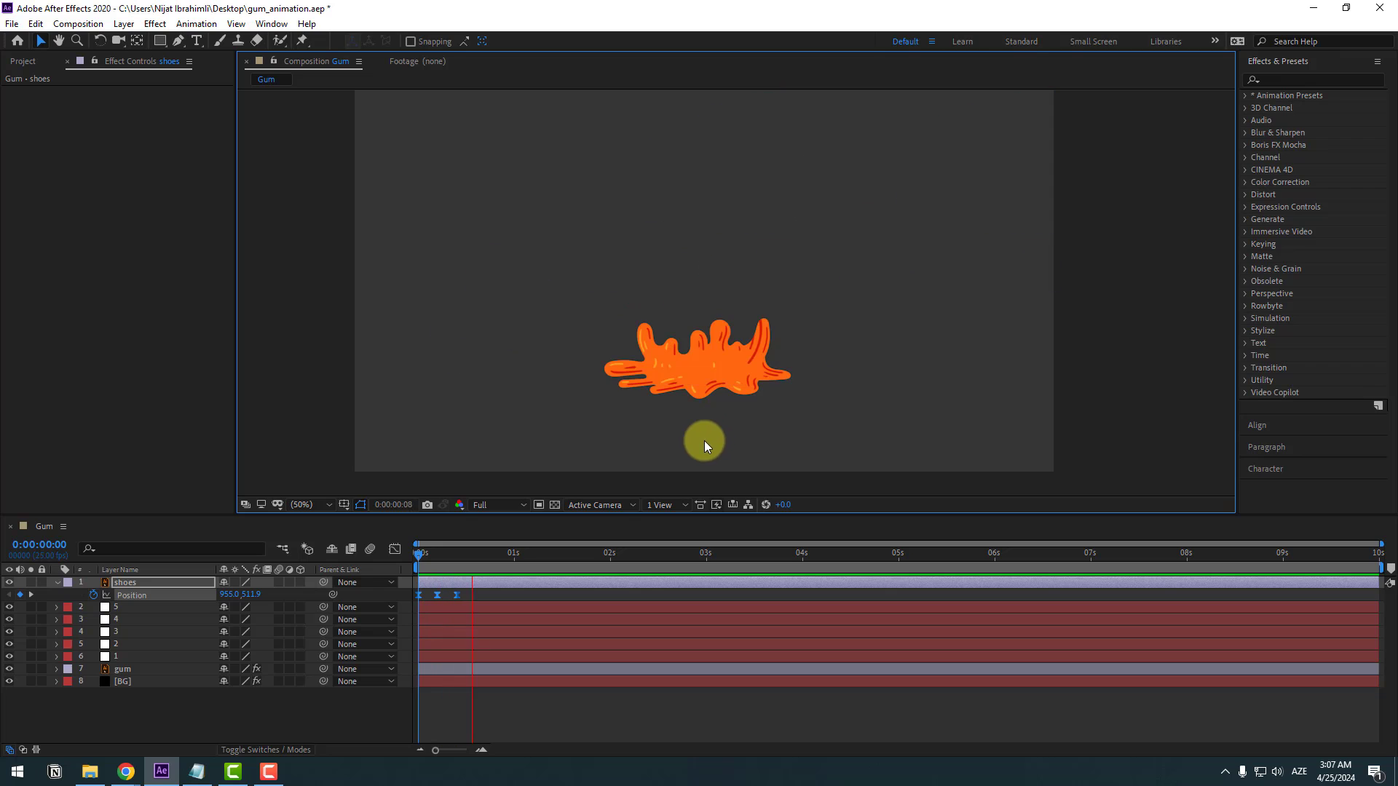
# Step: Time-reverse the Position keyframes so the shoe enters from 2783.0, 511.9, and key its Rotation
pyautogui.moveTo(426, 552); pyautogui.dragTo(410, 587)
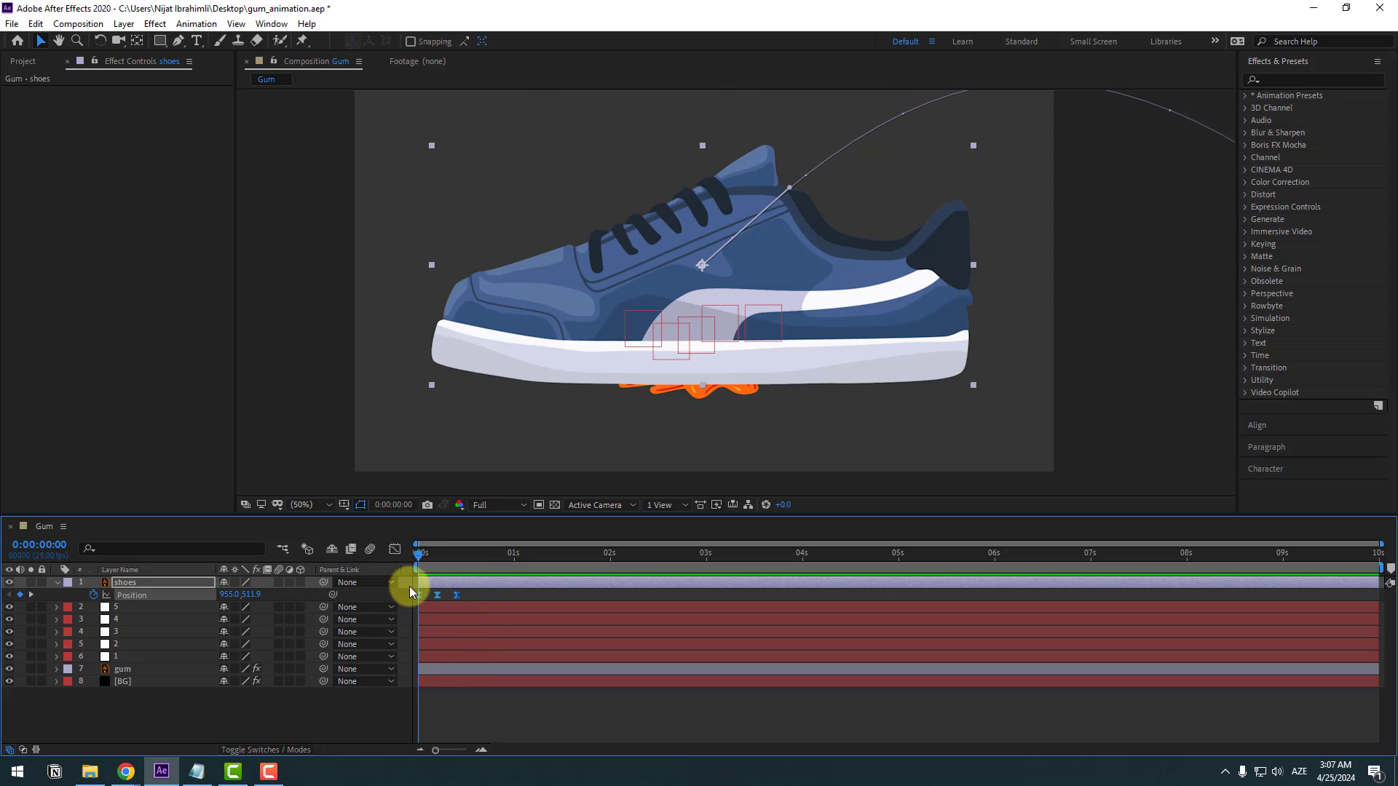
pyautogui.rightClick(457, 595)
pyautogui.moveTo(496, 588)
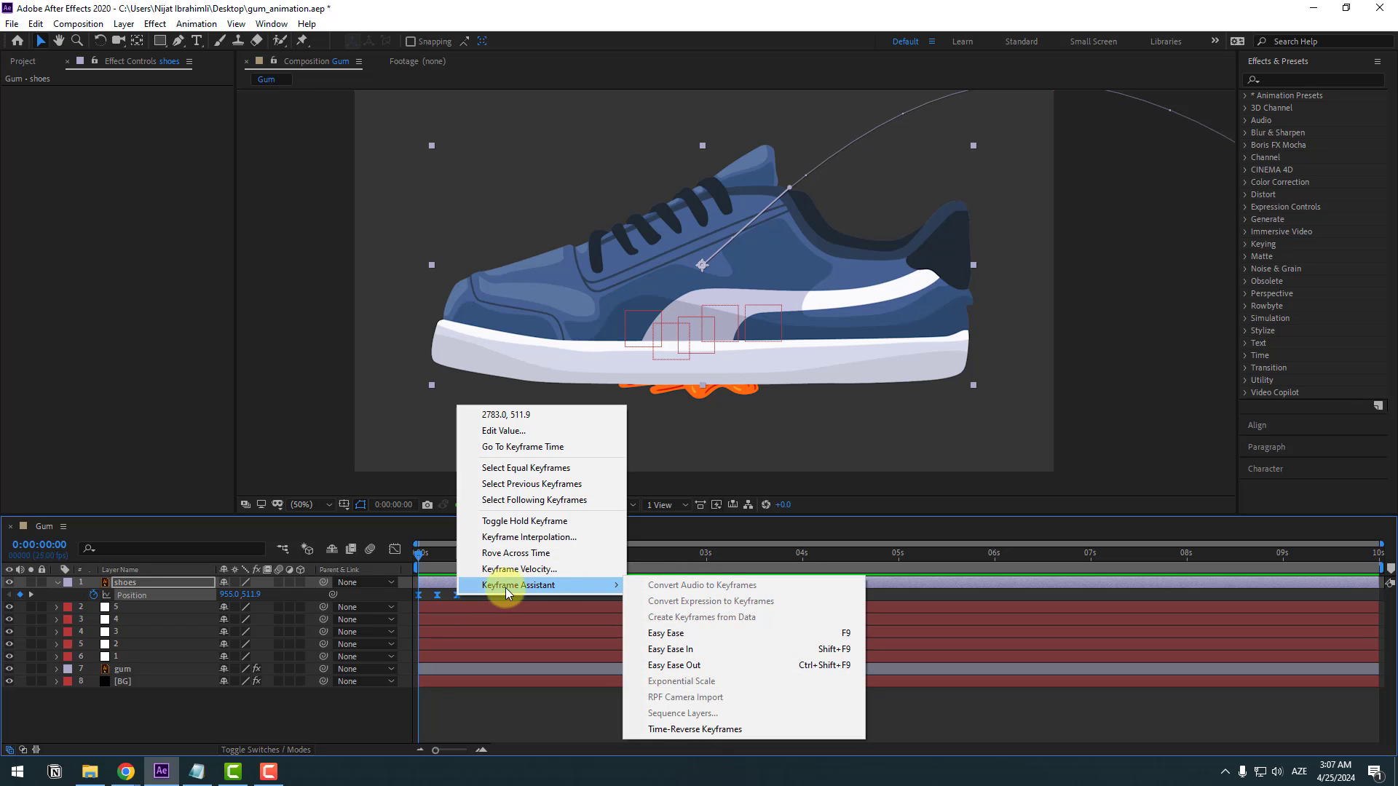
pyautogui.click(739, 732)
pyautogui.press('space')
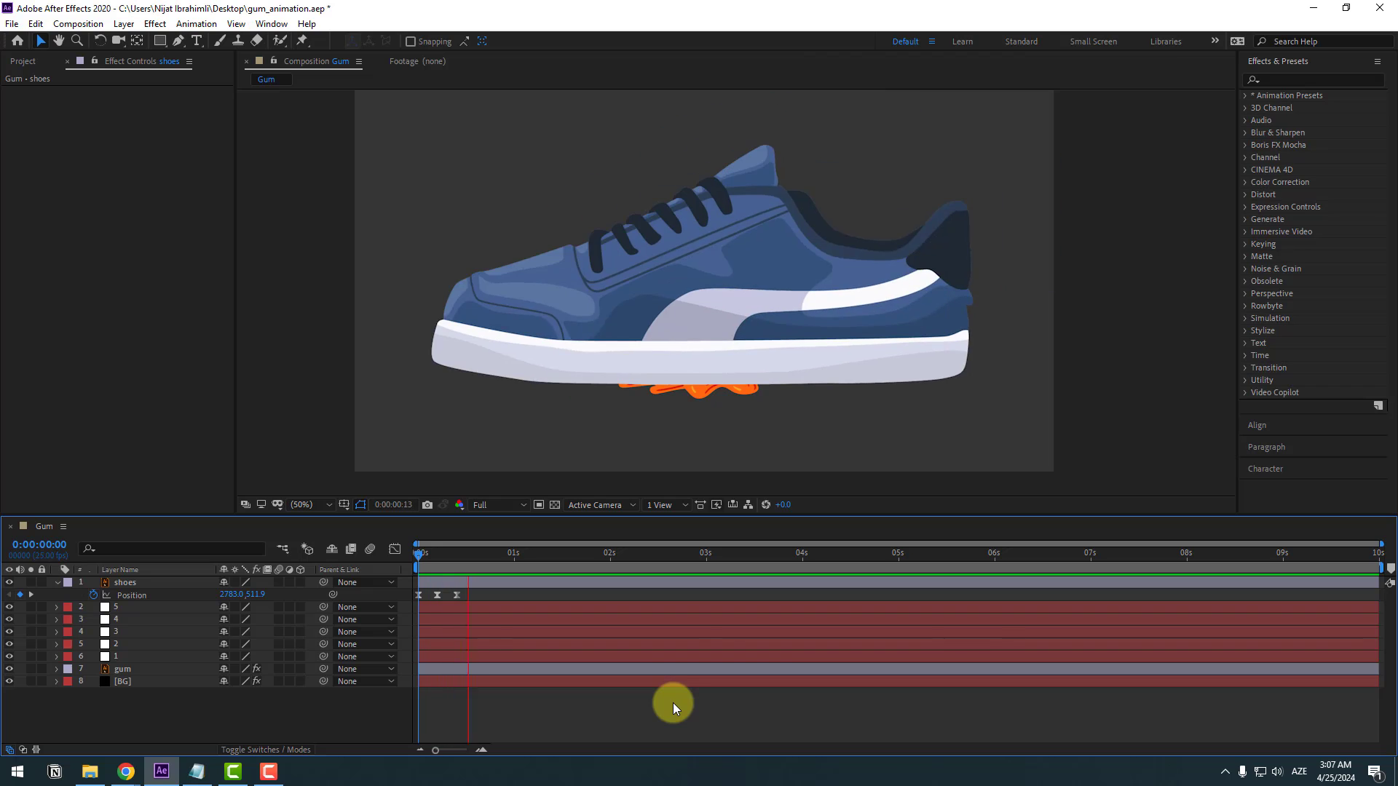
pyautogui.press('space')
pyautogui.click(125, 585)
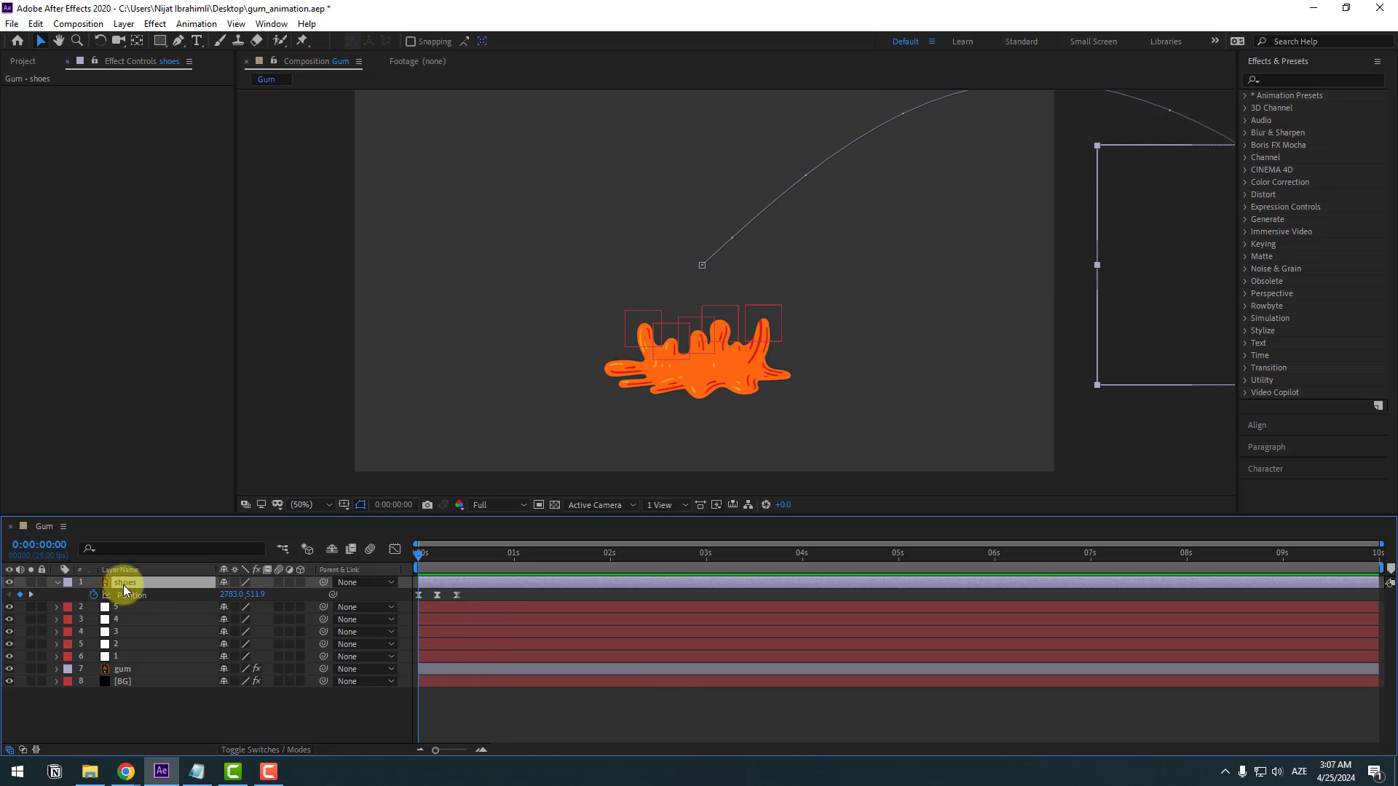
pyautogui.hotkey('alt', 'shift', 'r')
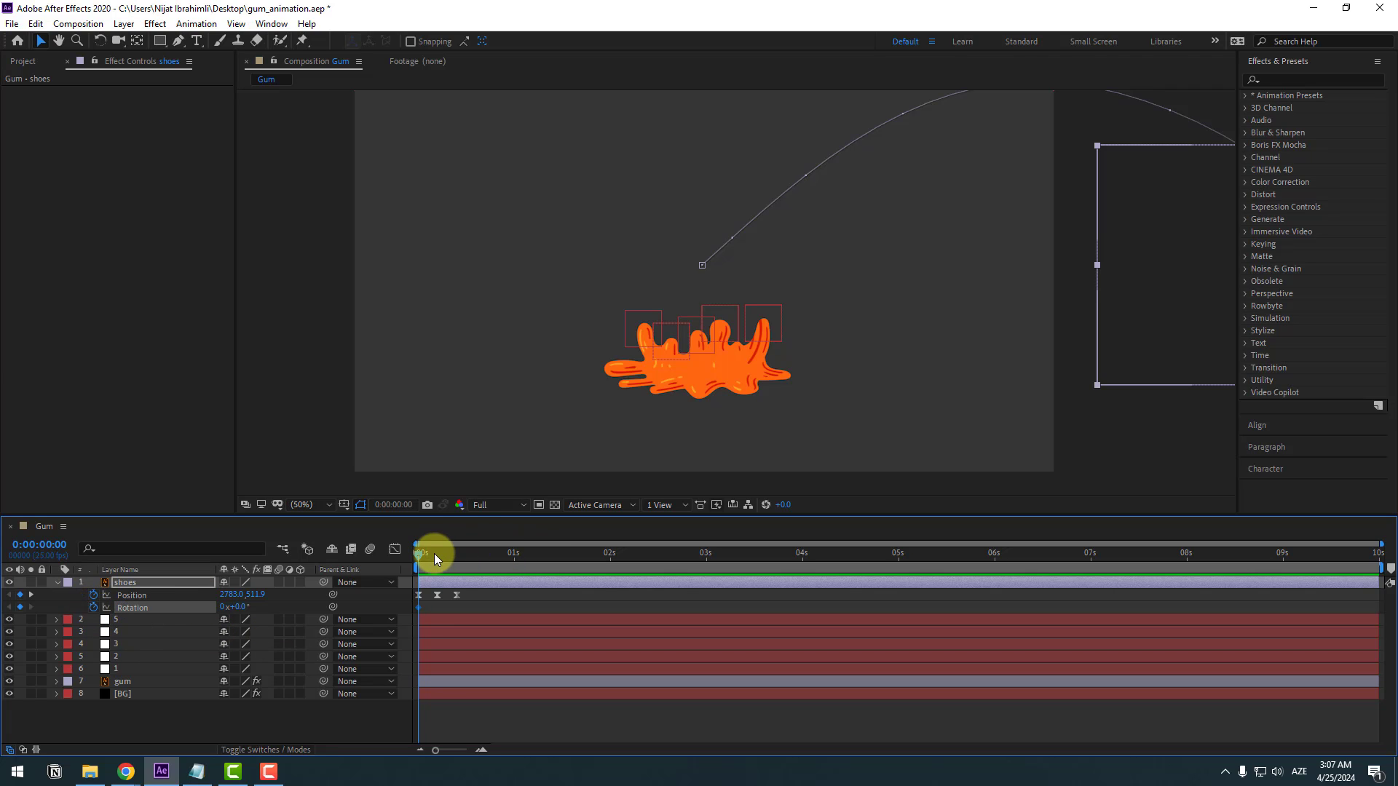
# Step: Key the shoe's rotation at 35° on frame 5 and 0° on frame 10
pyautogui.moveTo(434, 553); pyautogui.dragTo(440, 553)
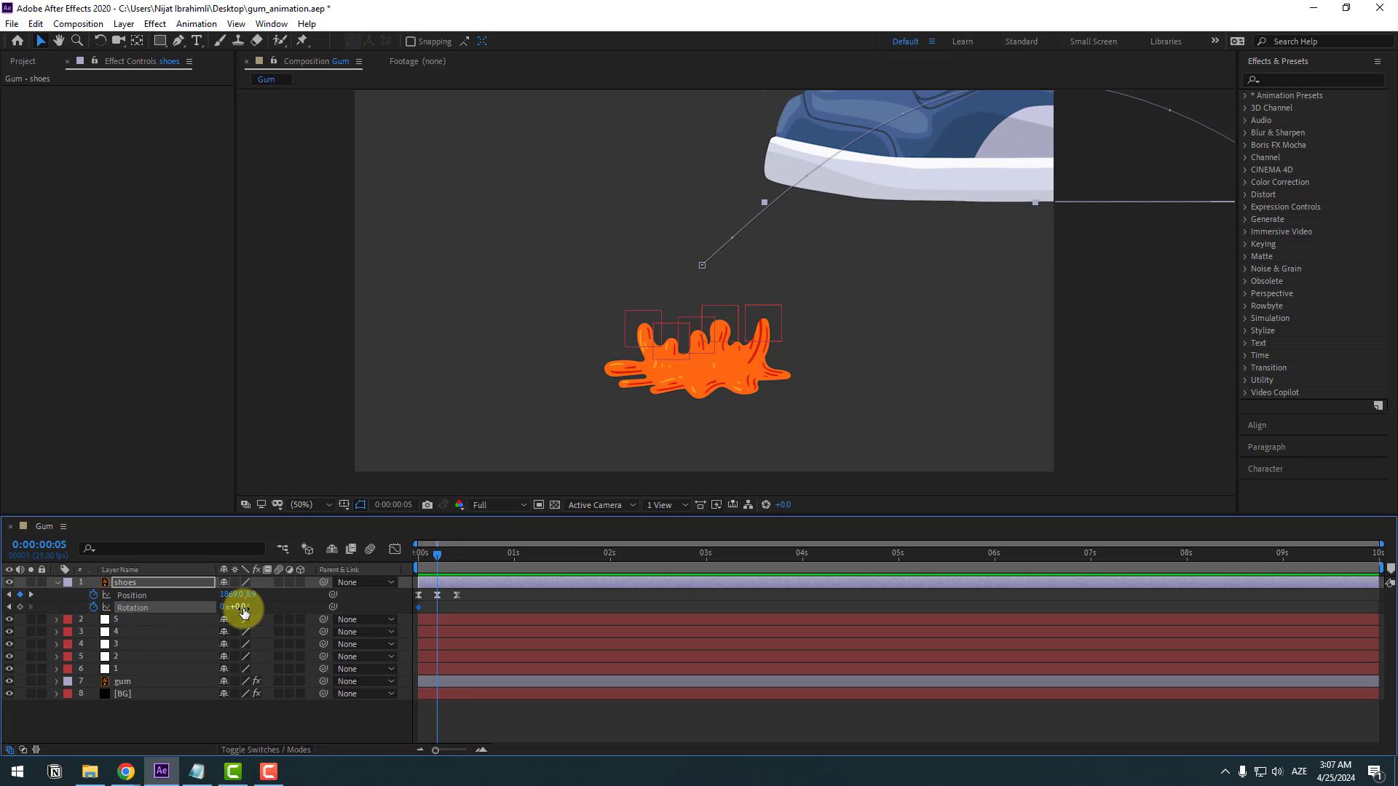
pyautogui.moveTo(240, 607); pyautogui.dragTo(539, 524)
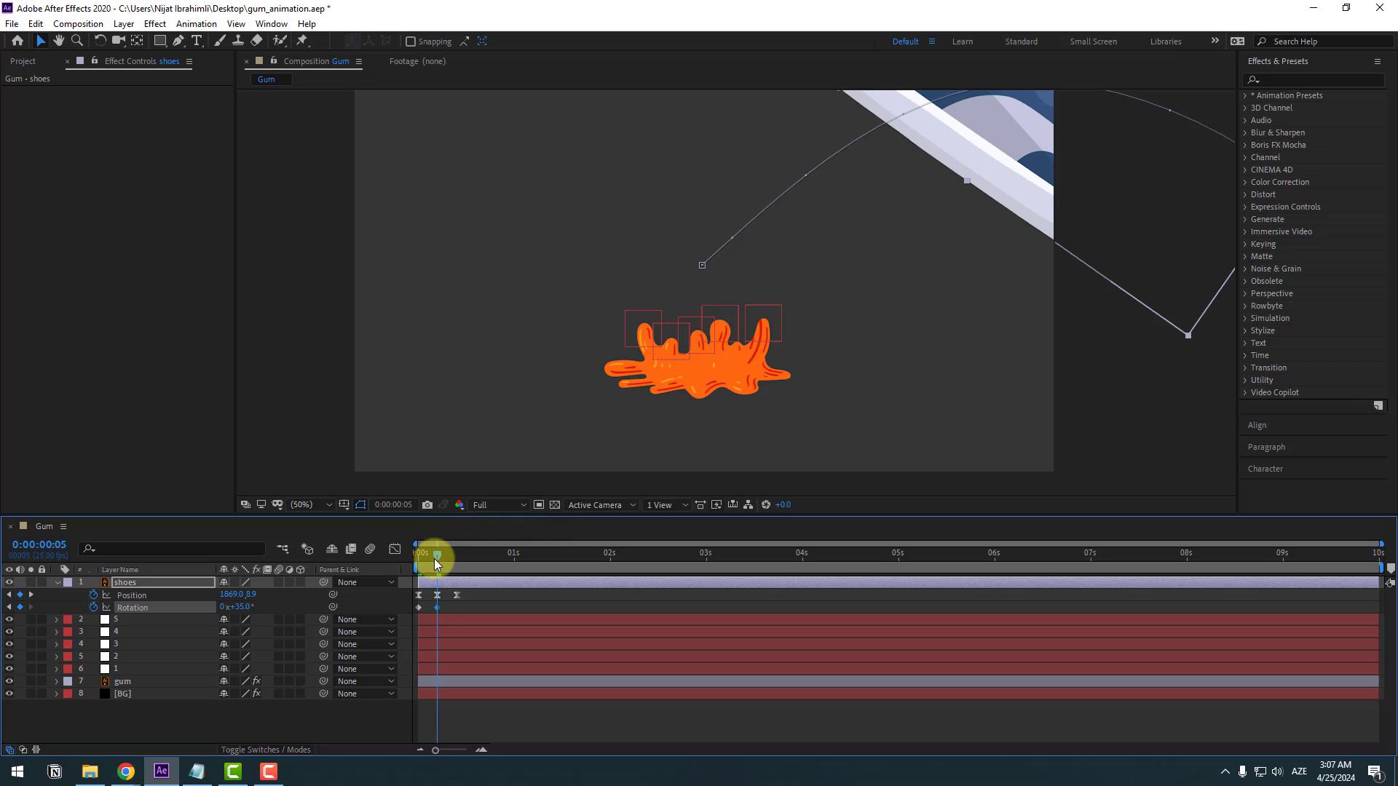
pyautogui.moveTo(434, 558); pyautogui.dragTo(457, 555)
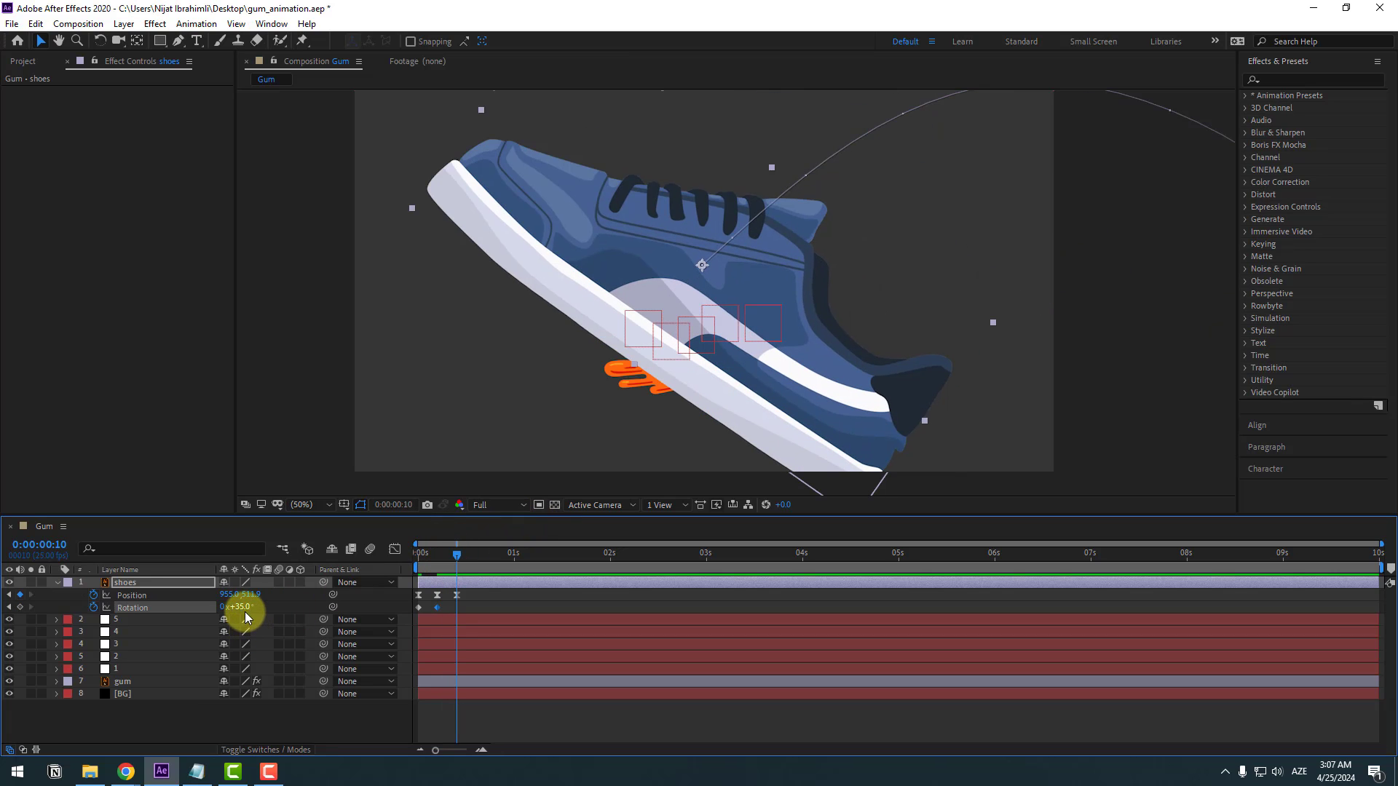
pyautogui.click(244, 610)
pyautogui.write('0')
pyautogui.click(432, 598)
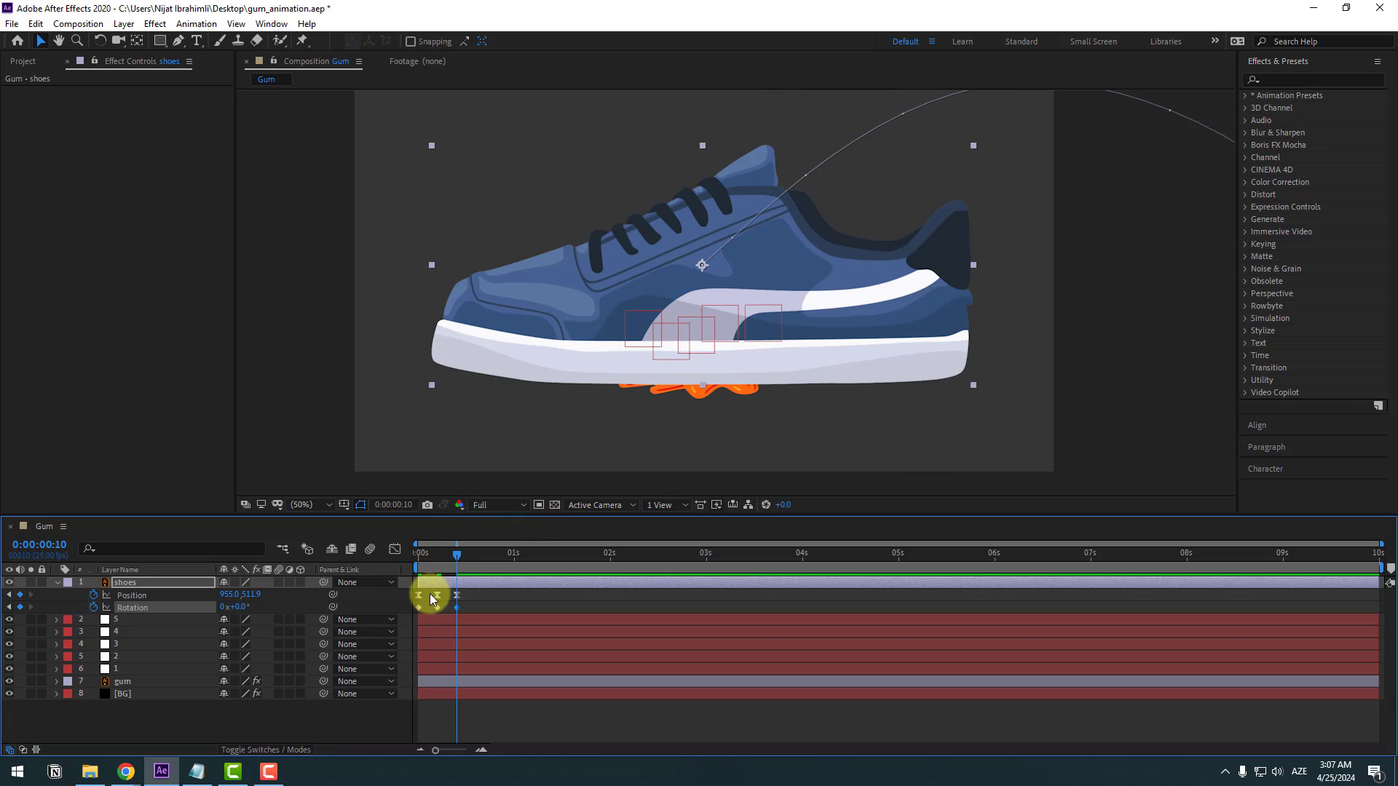
# Step: Apply Easy Ease to the shoe's Rotation keyframes
pyautogui.rightClick(419, 607)
pyautogui.moveTo(509, 595)
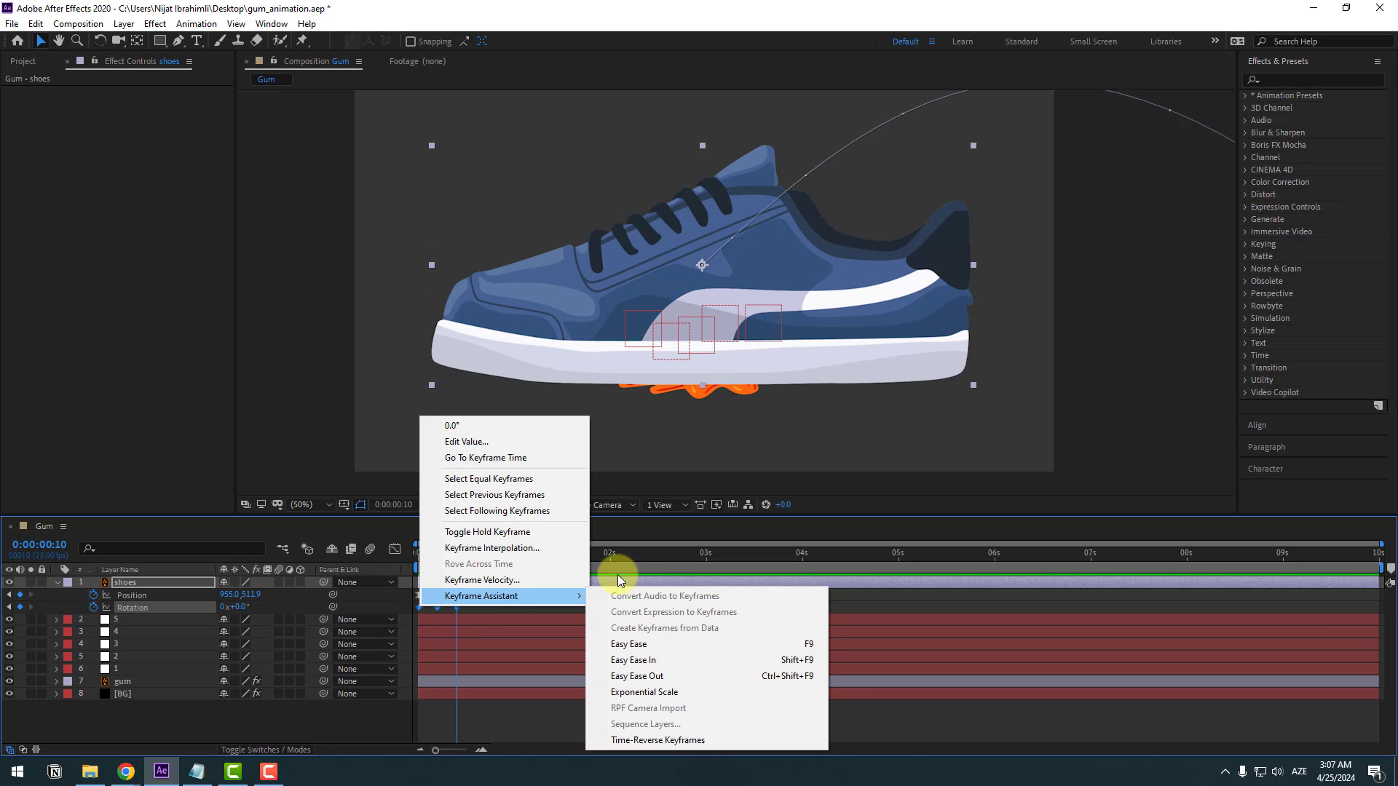
pyautogui.click(630, 646)
pyautogui.click(508, 603)
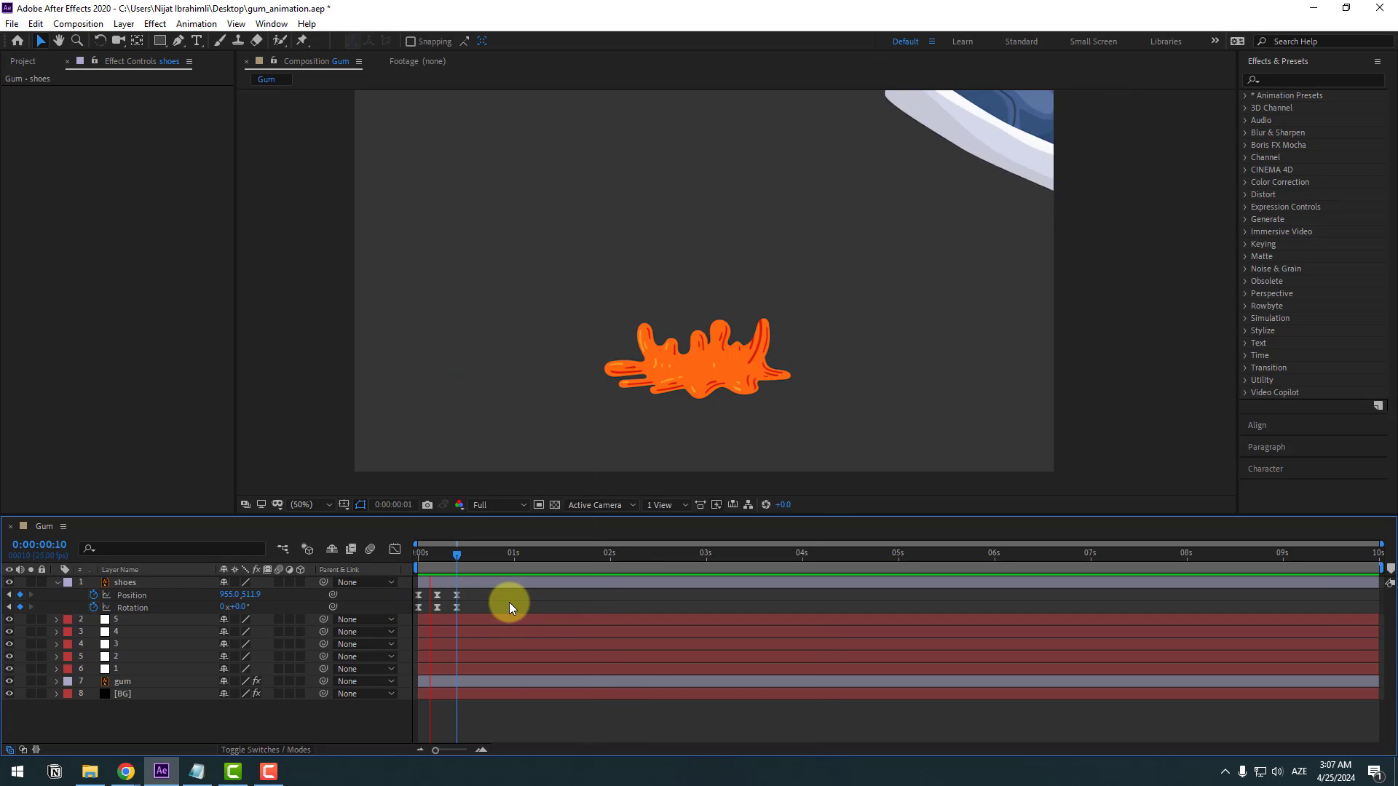
pyautogui.click(500, 593)
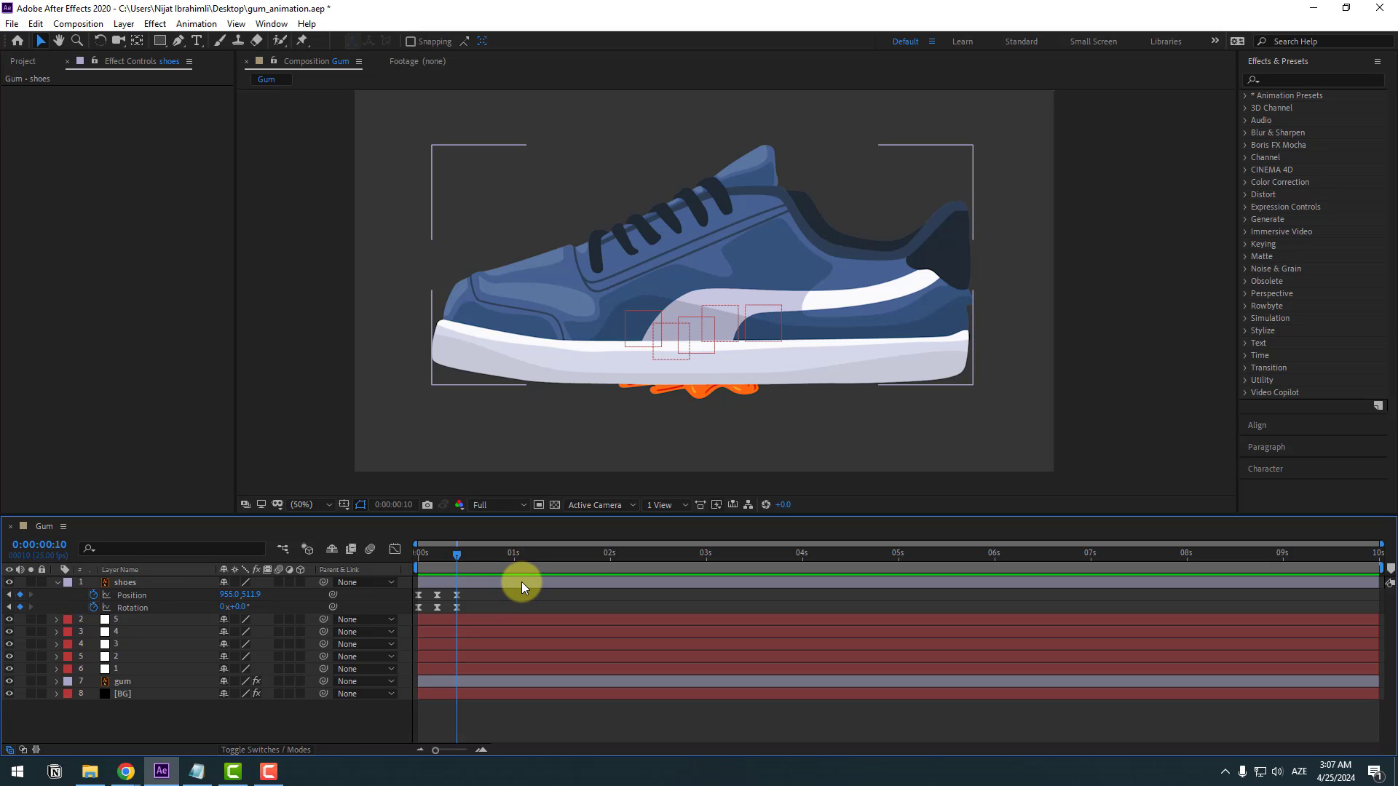
# Step: At frame 13, nudge the shoe up to Y 485.9
pyautogui.press('pagedown')
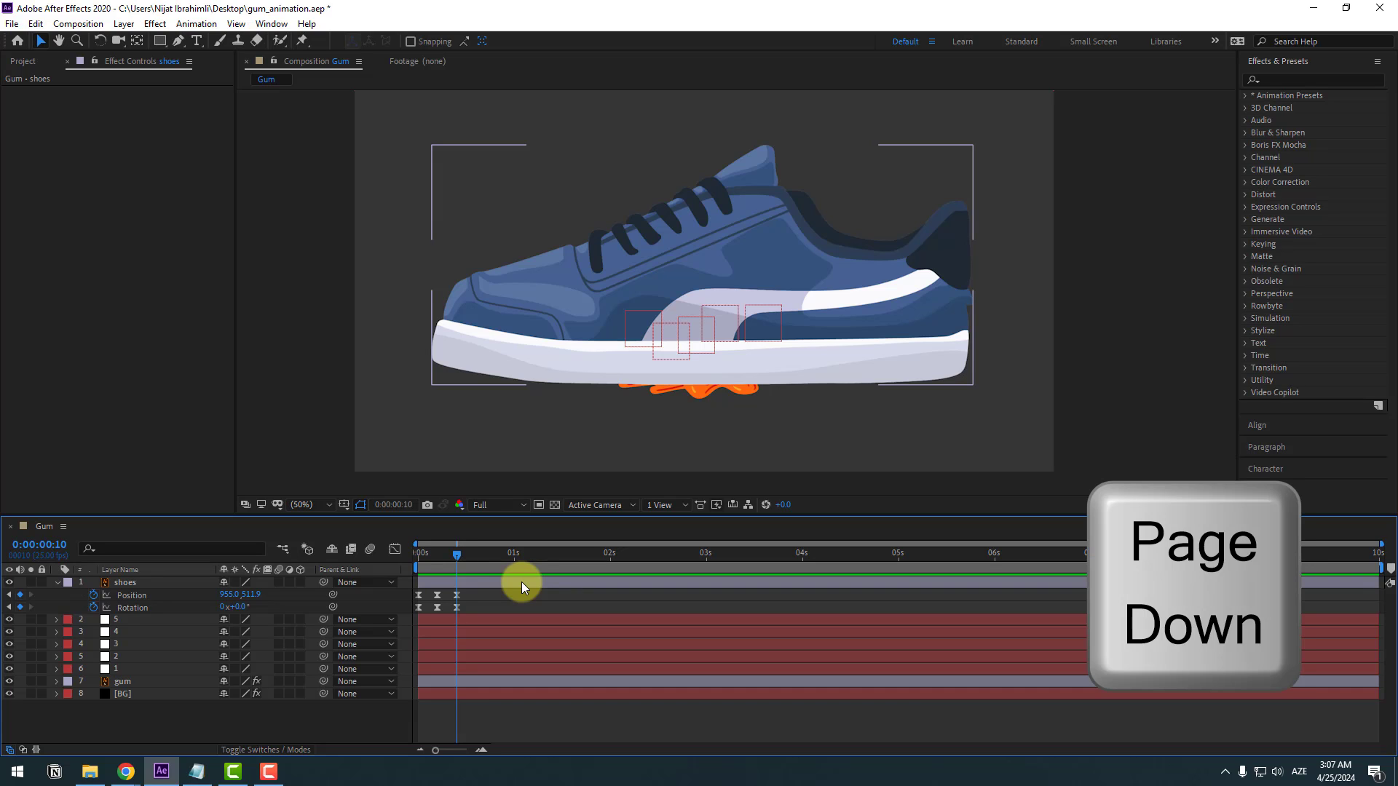
pyautogui.press('pagedown')
pyautogui.press('pagedown')
pyautogui.press('pagedown')
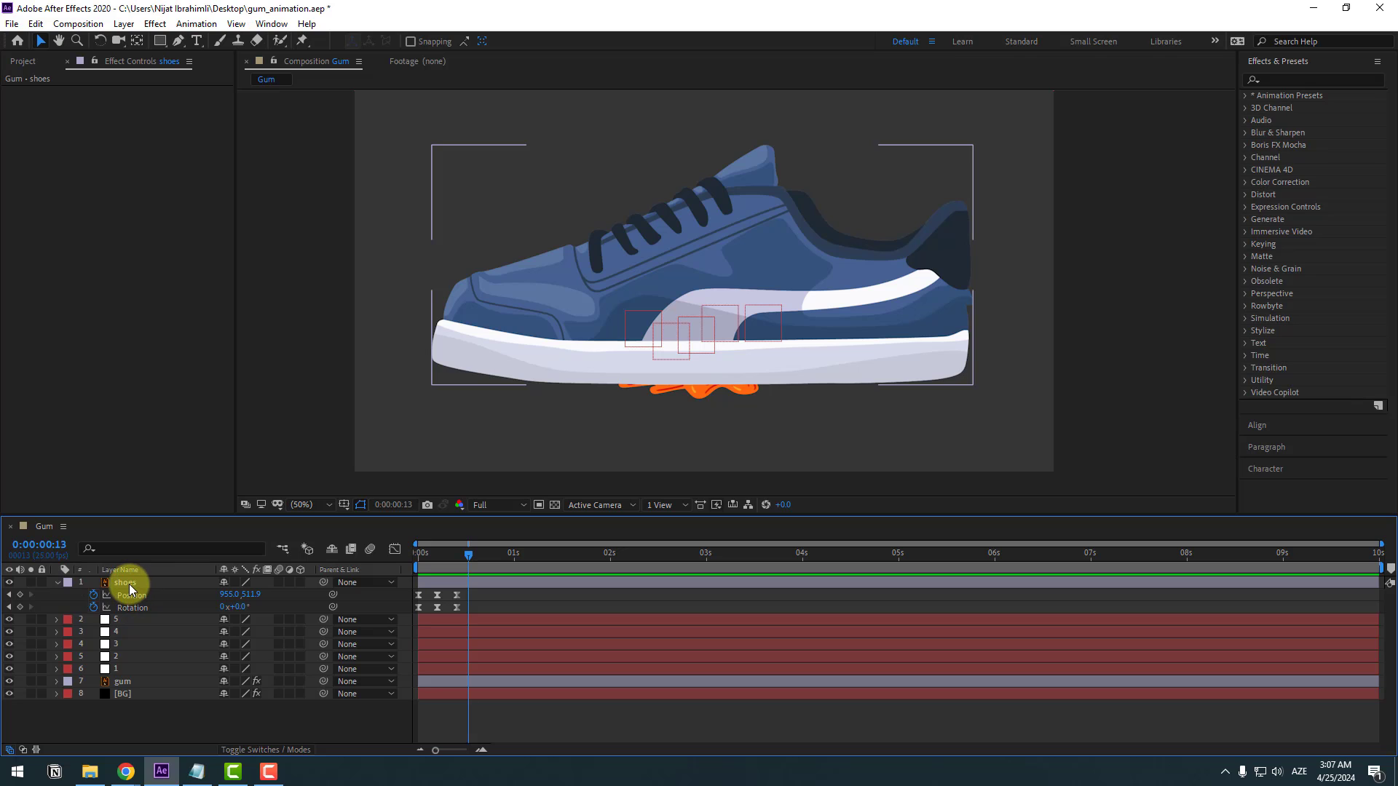
pyautogui.click(129, 584)
pyautogui.press('Up')
pyautogui.press('Up')
pyautogui.press('Up')
pyautogui.press('Up')
pyautogui.press('Up')
pyautogui.press('Up')
pyautogui.press('Up')
pyautogui.press('Up')
pyautogui.press('Up')
pyautogui.press('Up')
pyautogui.press('Up')
pyautogui.press('Up')
pyautogui.press('Up')
pyautogui.press('Up')
pyautogui.press('Up')
pyautogui.press('Up')
pyautogui.press('Up')
pyautogui.press('Up')
pyautogui.press('Up')
pyautogui.press('Up')
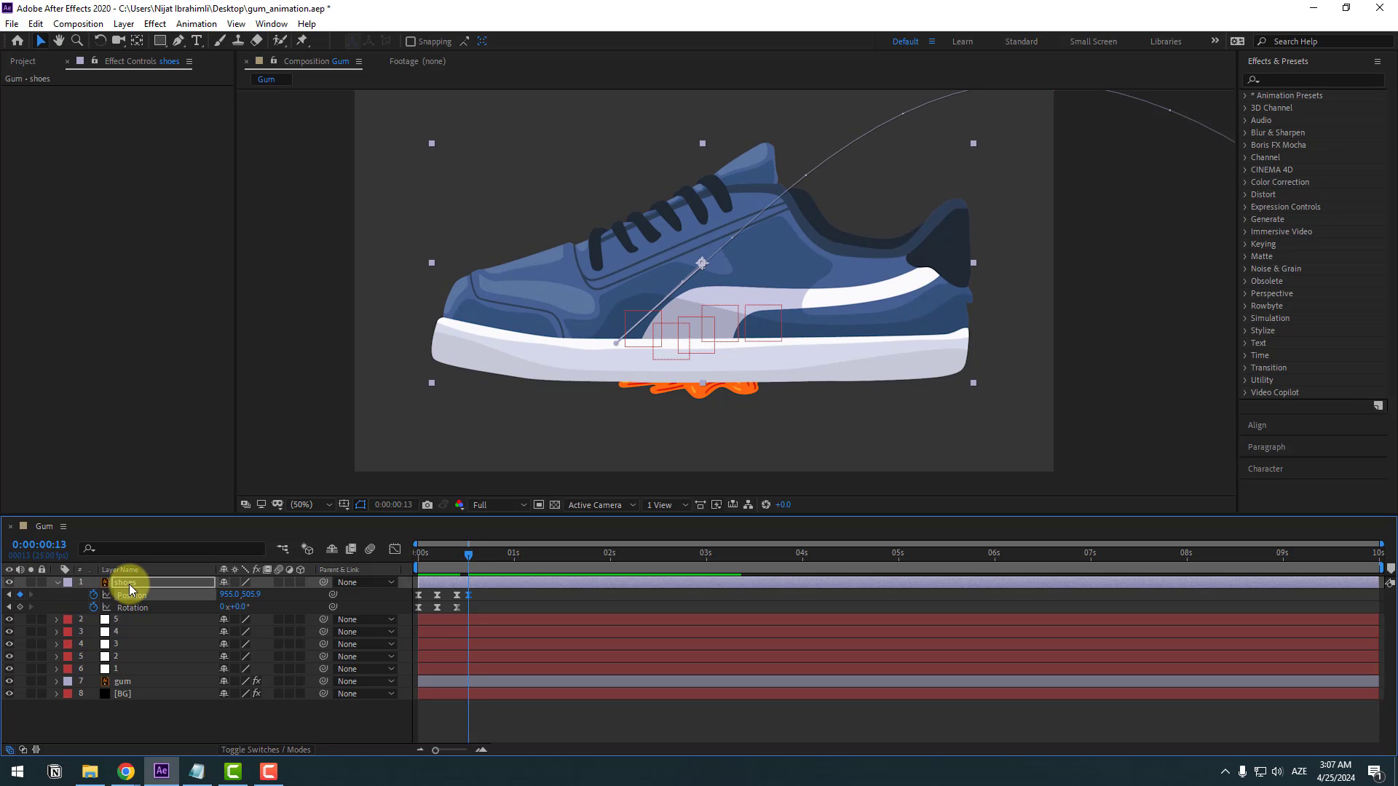
pyautogui.press('Up')
pyautogui.press('Up')
pyautogui.press('Up')
pyautogui.press('Up')
pyautogui.press('Up')
pyautogui.press('Up')
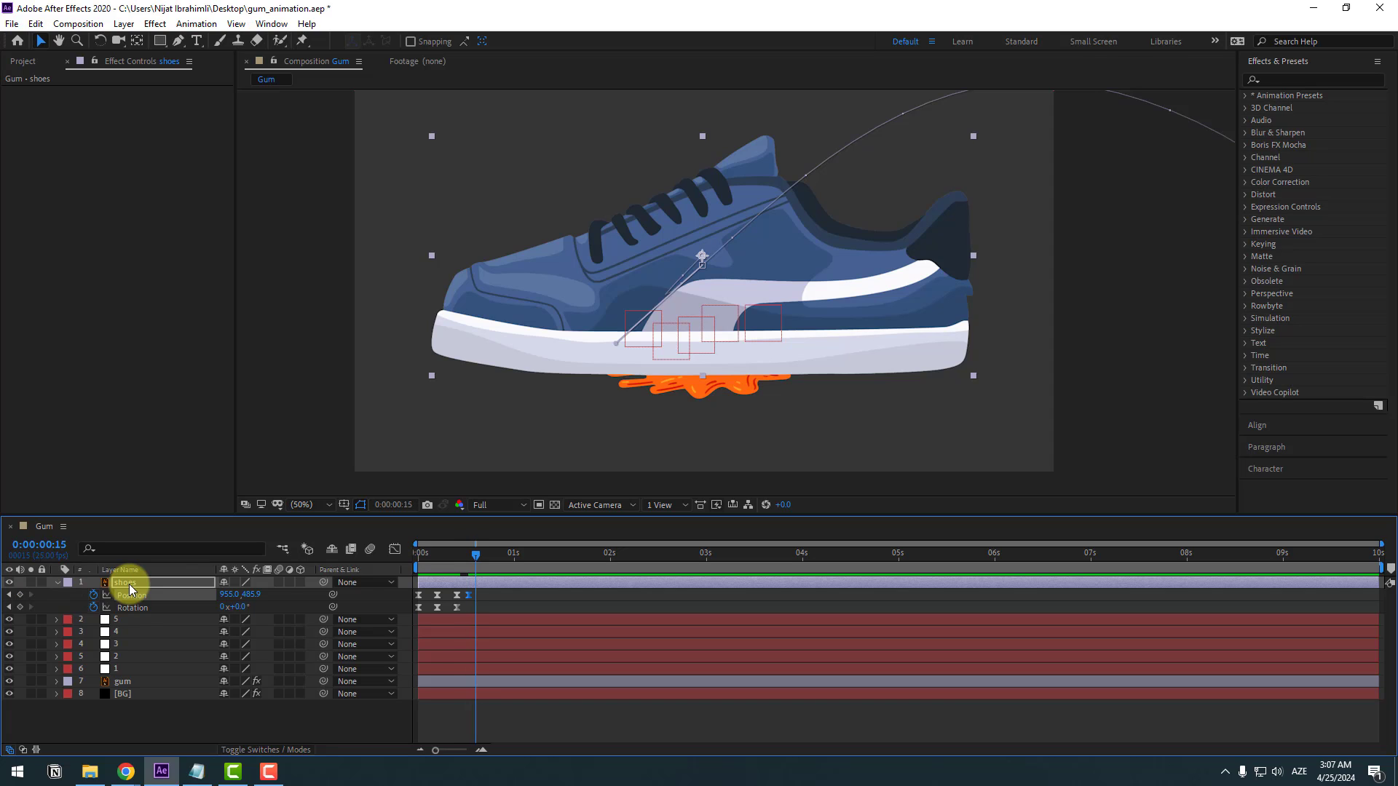
# Step: Paste the earlier Position keyframe so the shoe lands back at 511.9 by frame 16, and preview
pyautogui.click(456, 595)
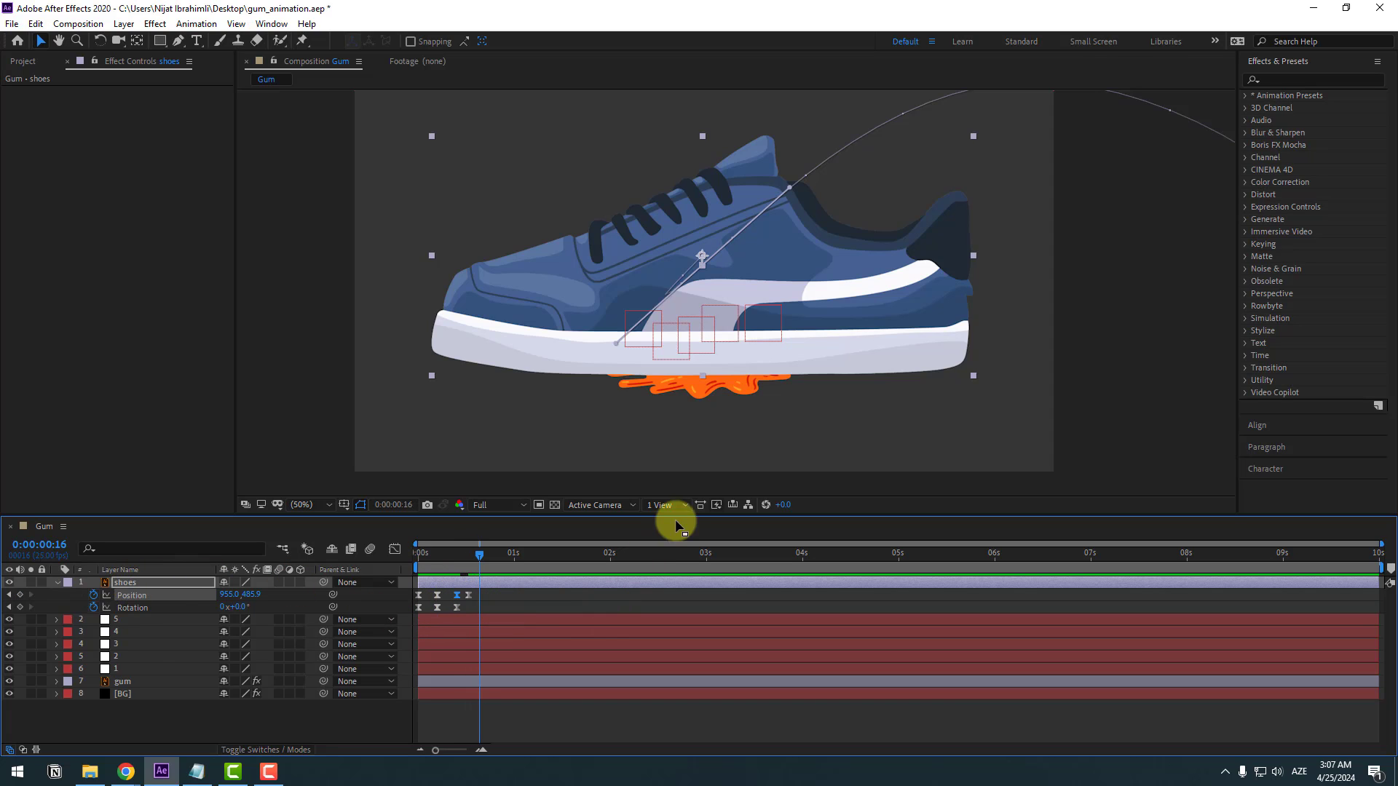
pyautogui.hotkey('ctrl', 'c')
pyautogui.hotkey('ctrl', 'v')
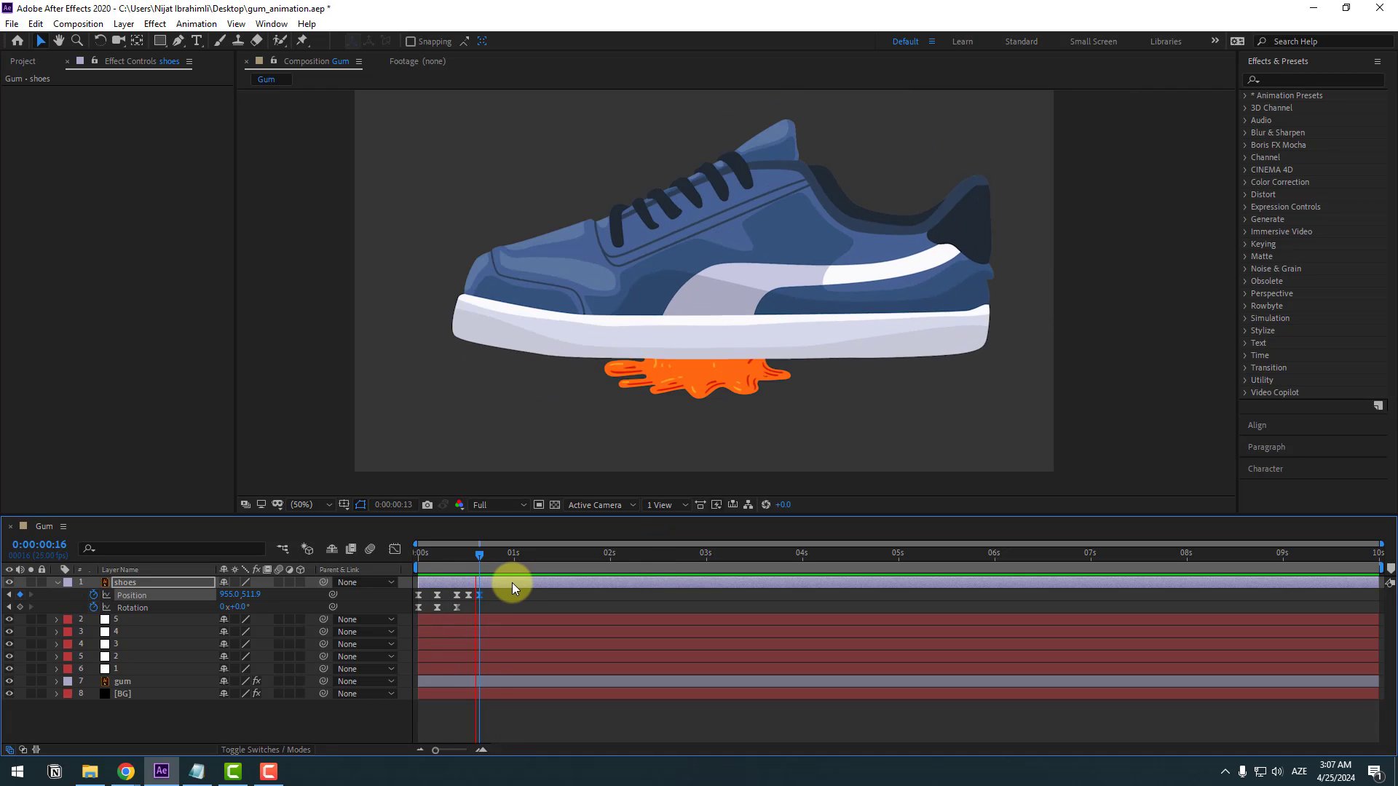
pyautogui.press('space')
pyautogui.press('space')
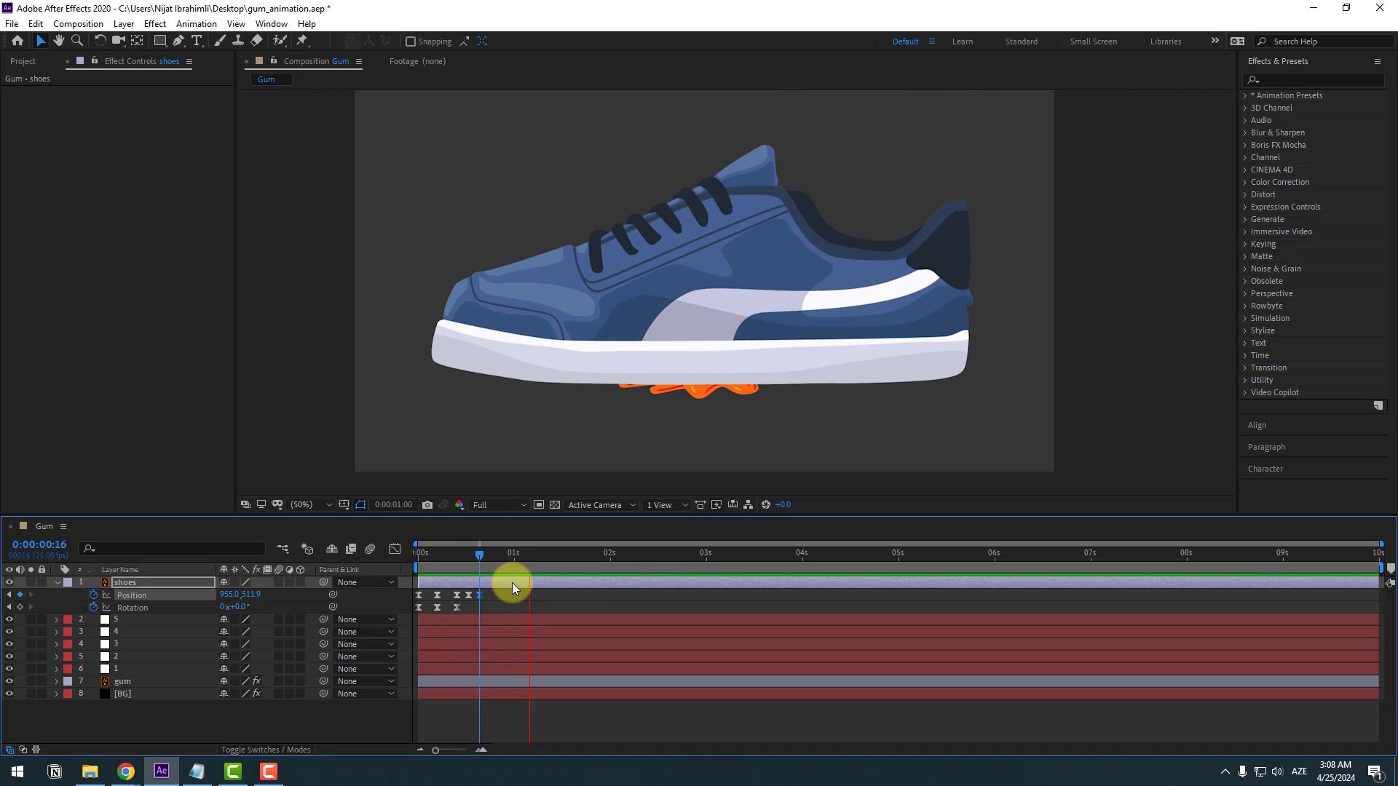
pyautogui.press('space')
# Step: Set the selected early Position keyframes' spatial interpolation to Linear
pyautogui.moveTo(502, 597); pyautogui.dragTo(455, 596)
pyautogui.rightClick(458, 596)
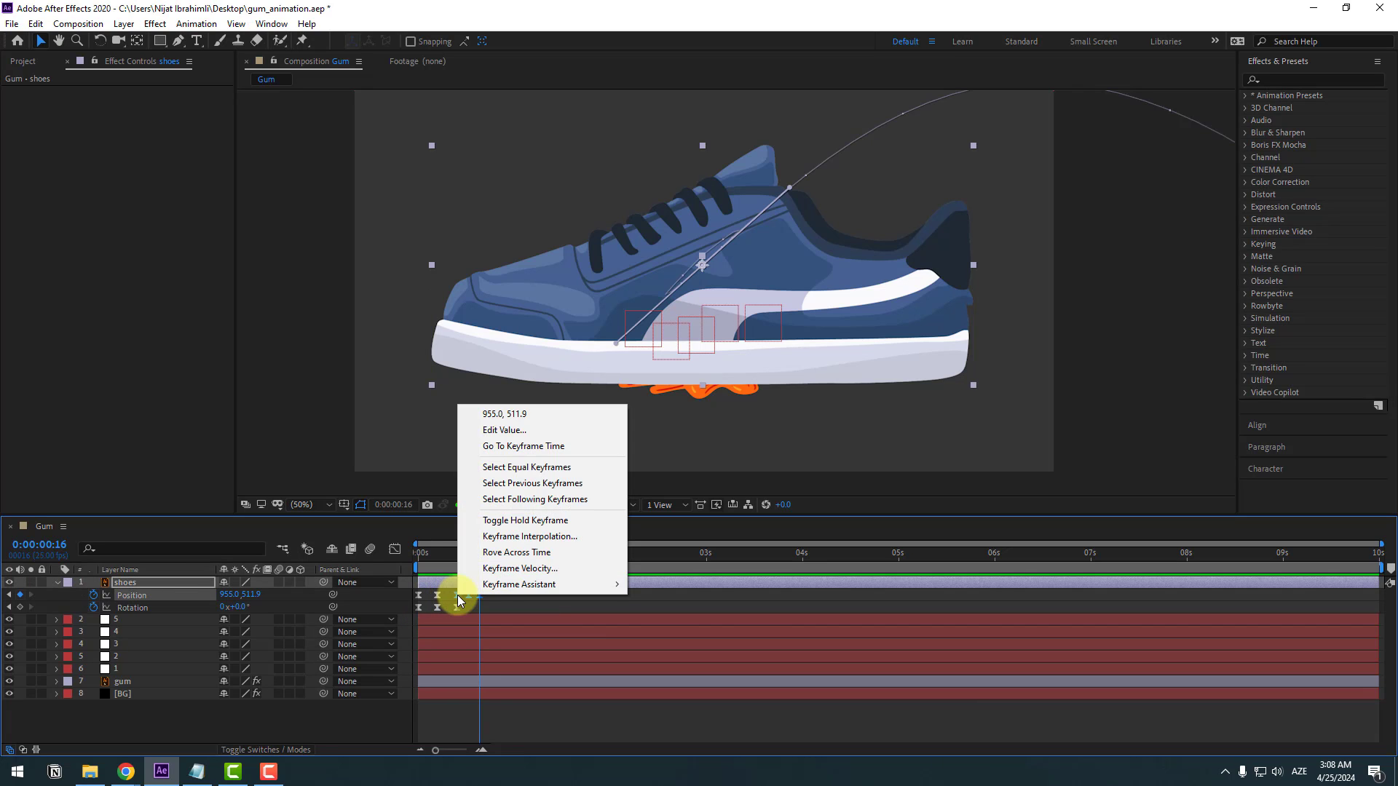
pyautogui.click(562, 538)
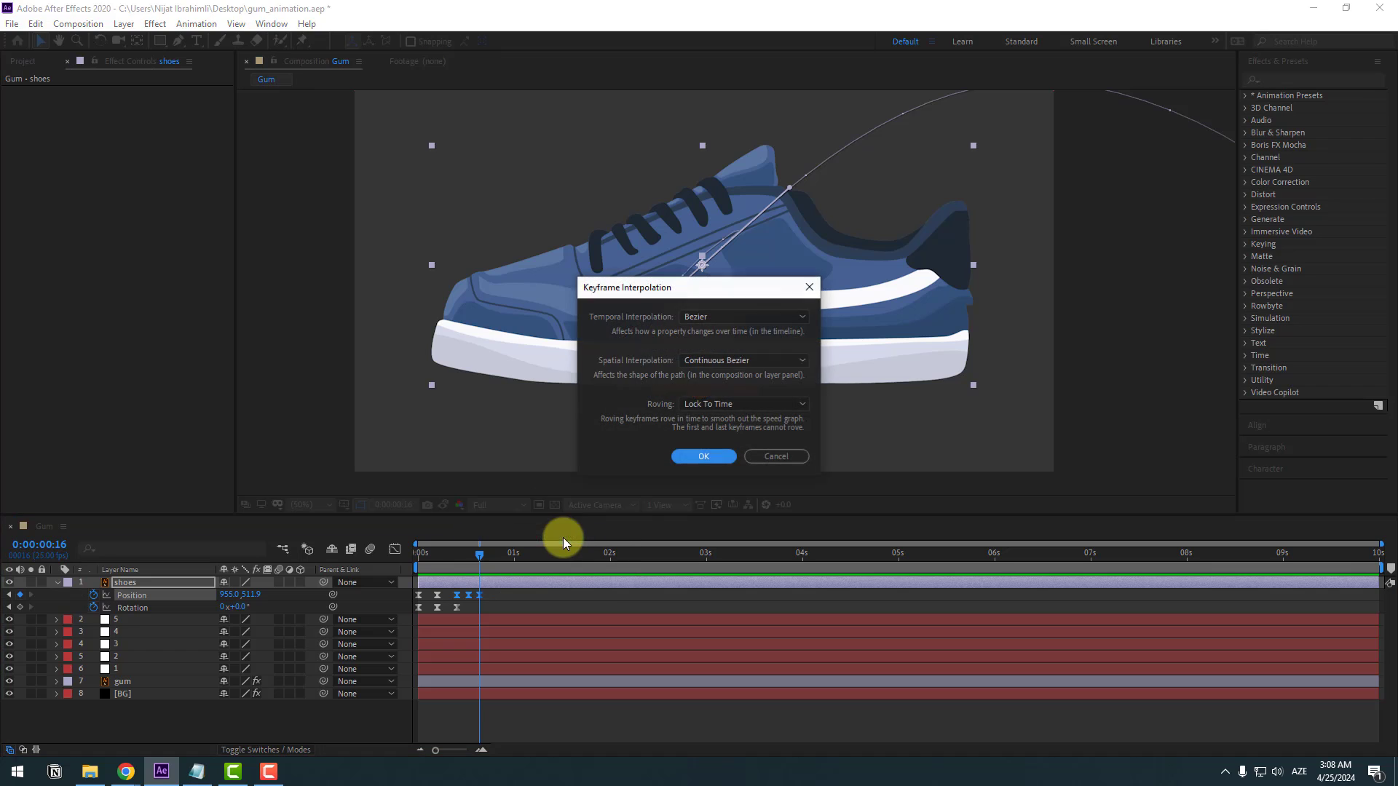
pyautogui.click(718, 360)
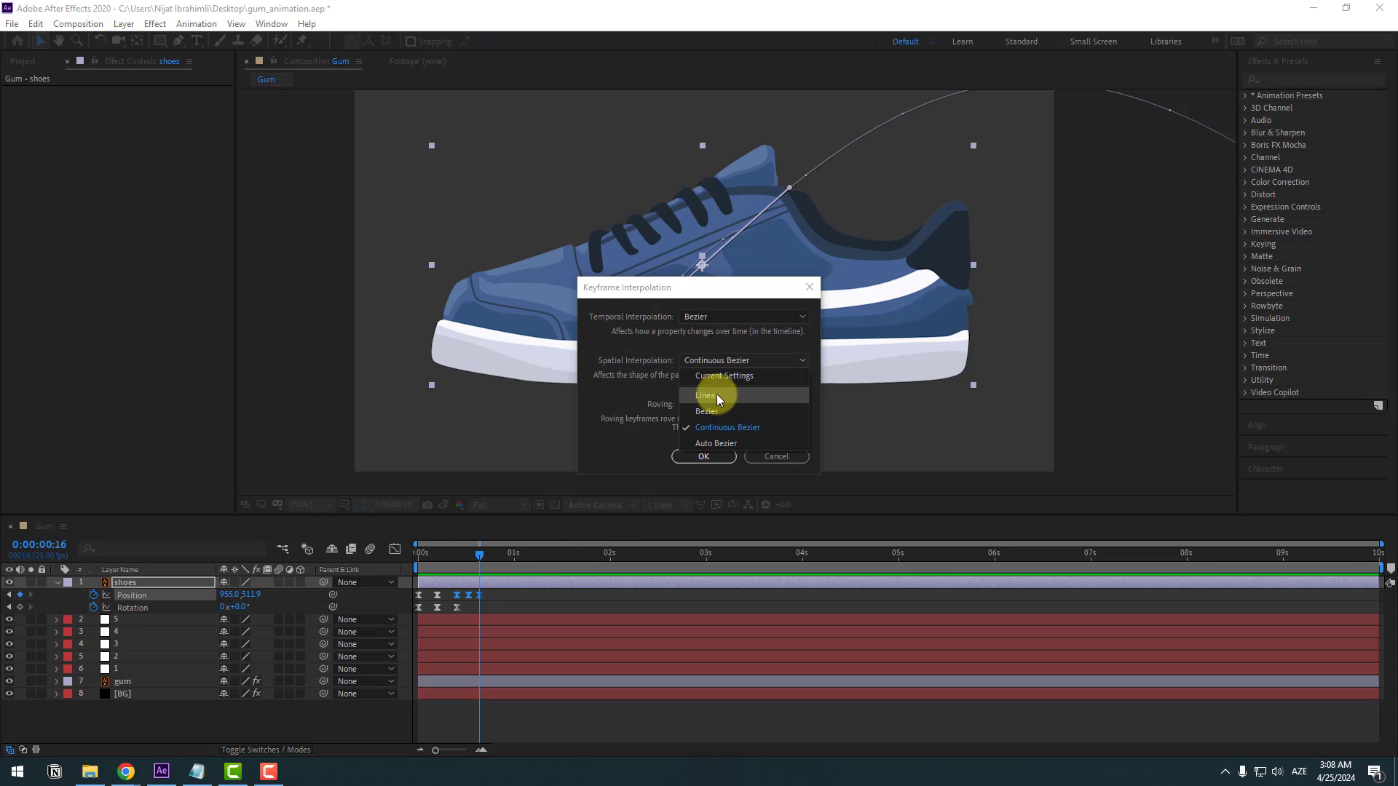
pyautogui.click(716, 394)
pyautogui.click(702, 454)
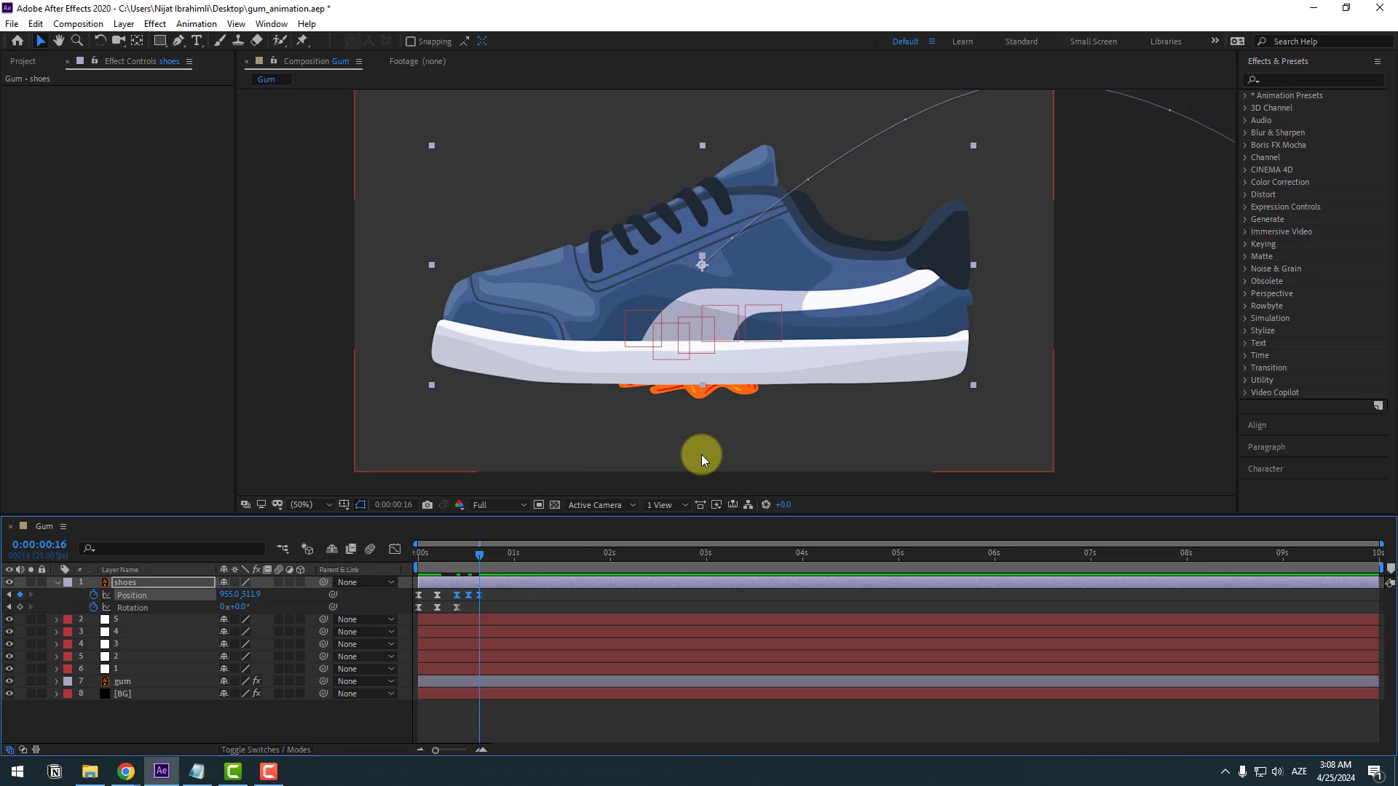
# Step: Hold the shoe on the gum with a Position keyframe at 1:02, then lift it to 1132.0, 177.9 at 1:14
pyautogui.press('space')
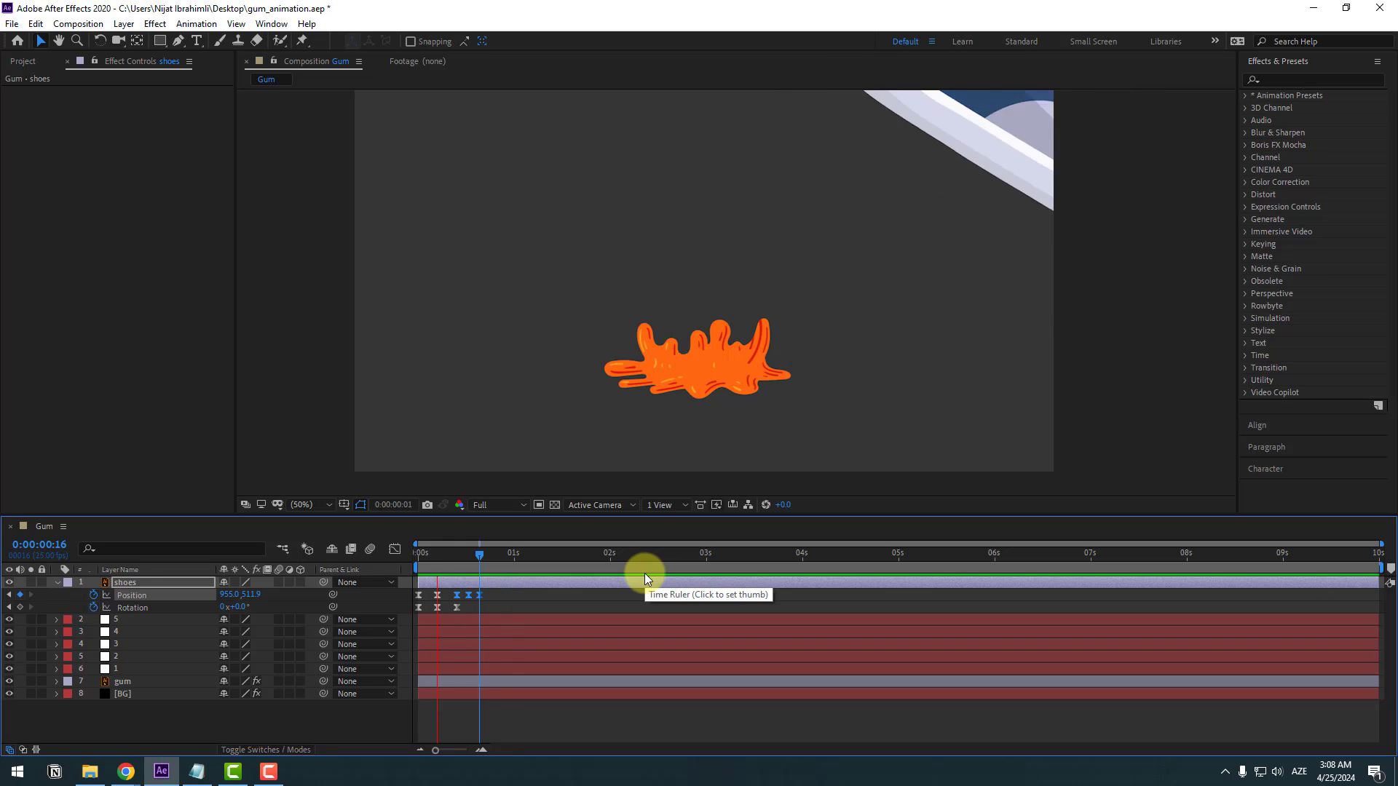
pyautogui.press('space')
pyautogui.moveTo(478, 557); pyautogui.dragTo(521, 552)
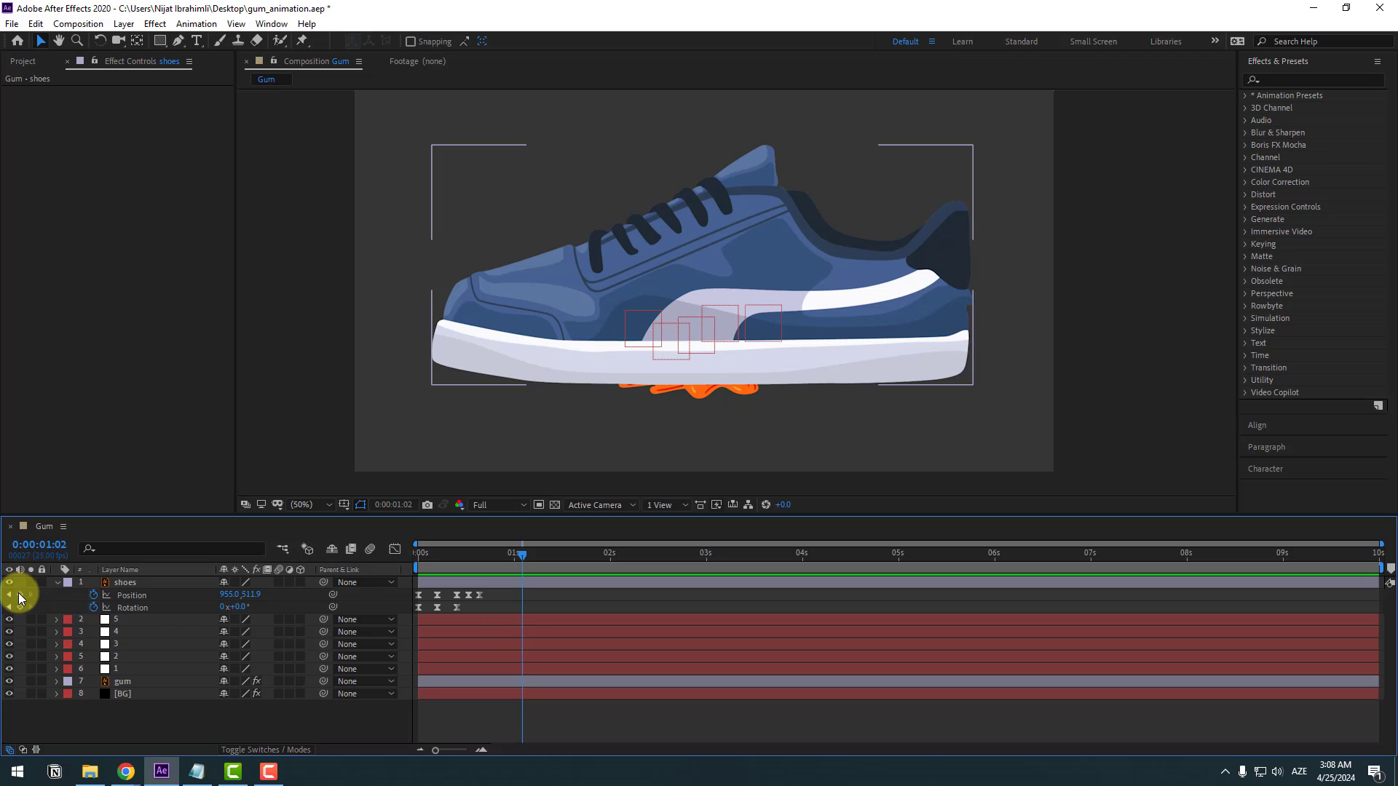
pyautogui.click(20, 596)
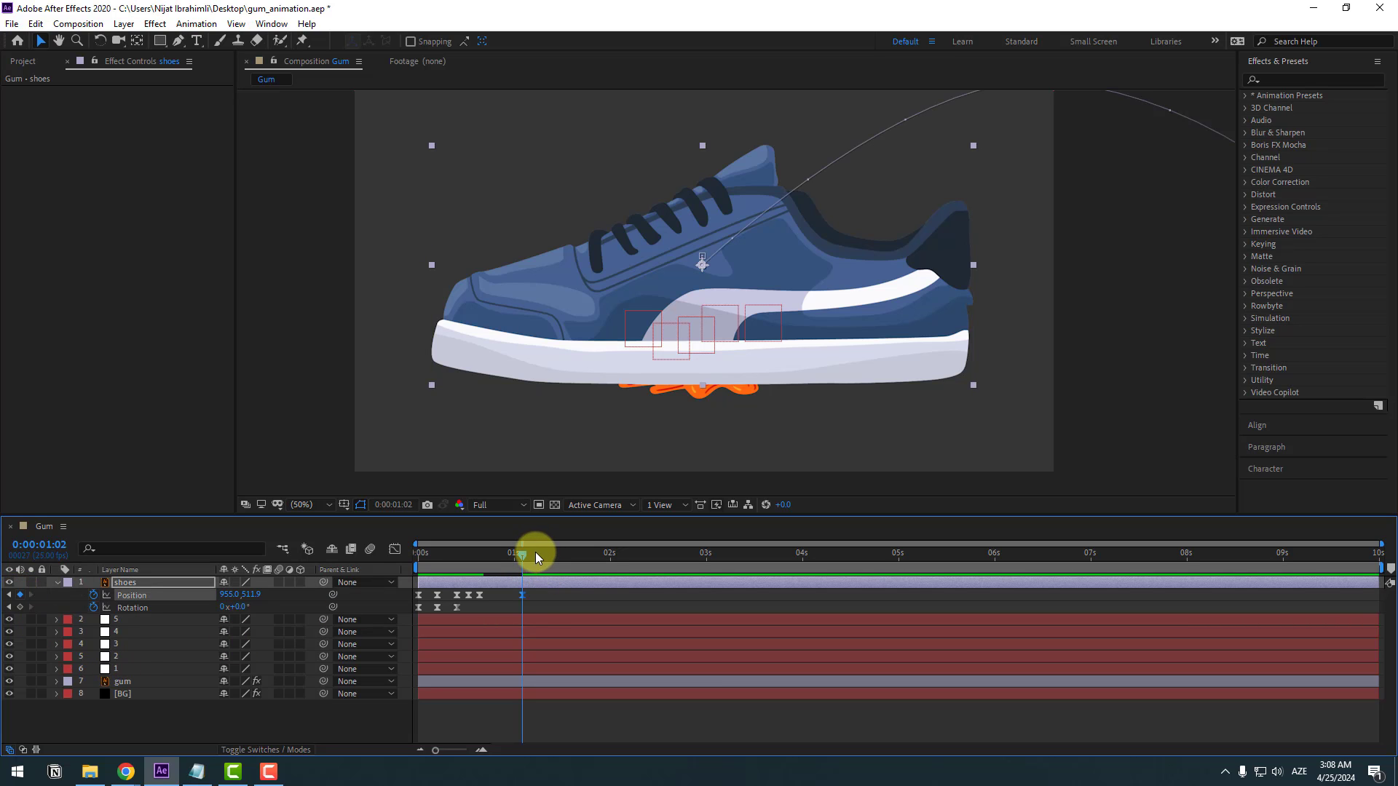
pyautogui.moveTo(535, 552); pyautogui.dragTo(569, 554)
pyautogui.moveTo(820, 338); pyautogui.dragTo(886, 216)
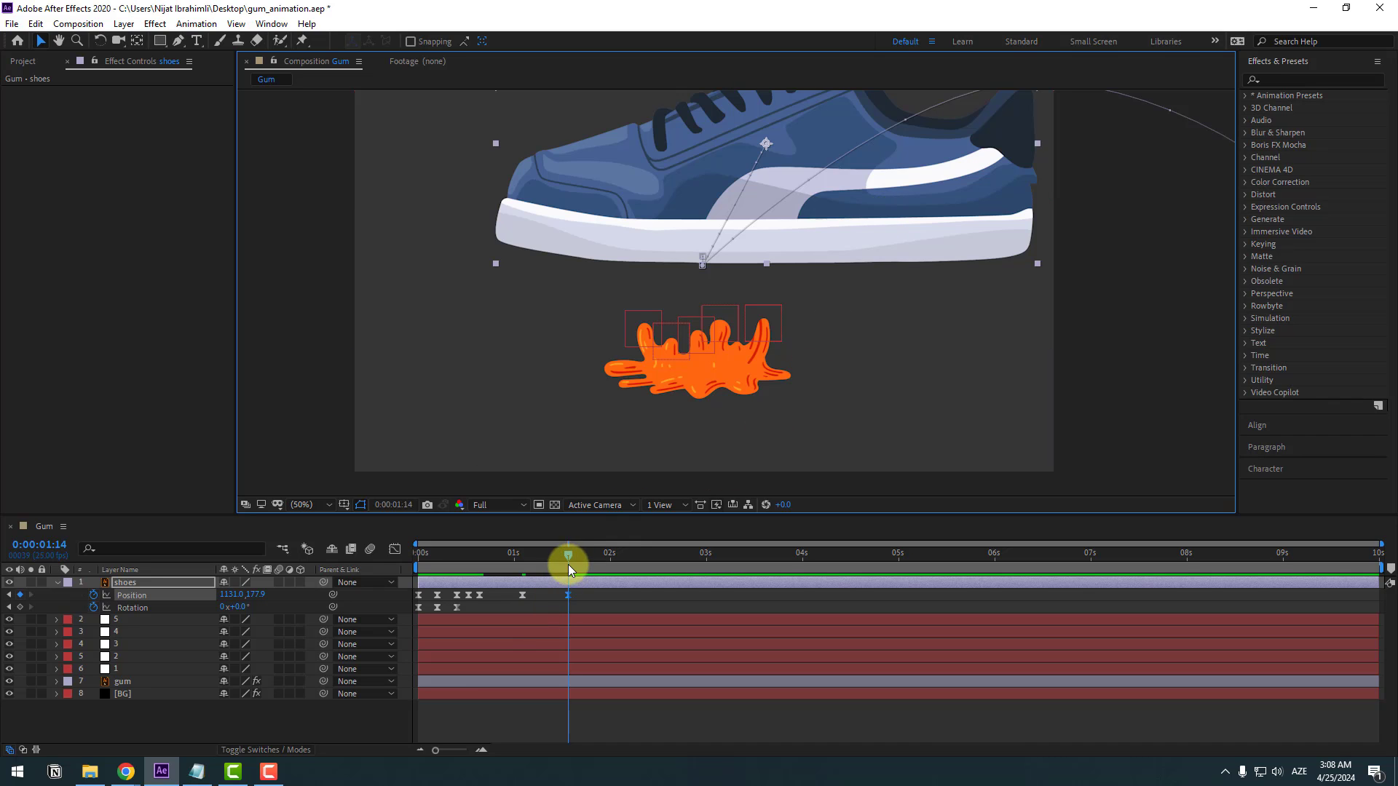
pyautogui.moveTo(568, 565); pyautogui.dragTo(522, 570)
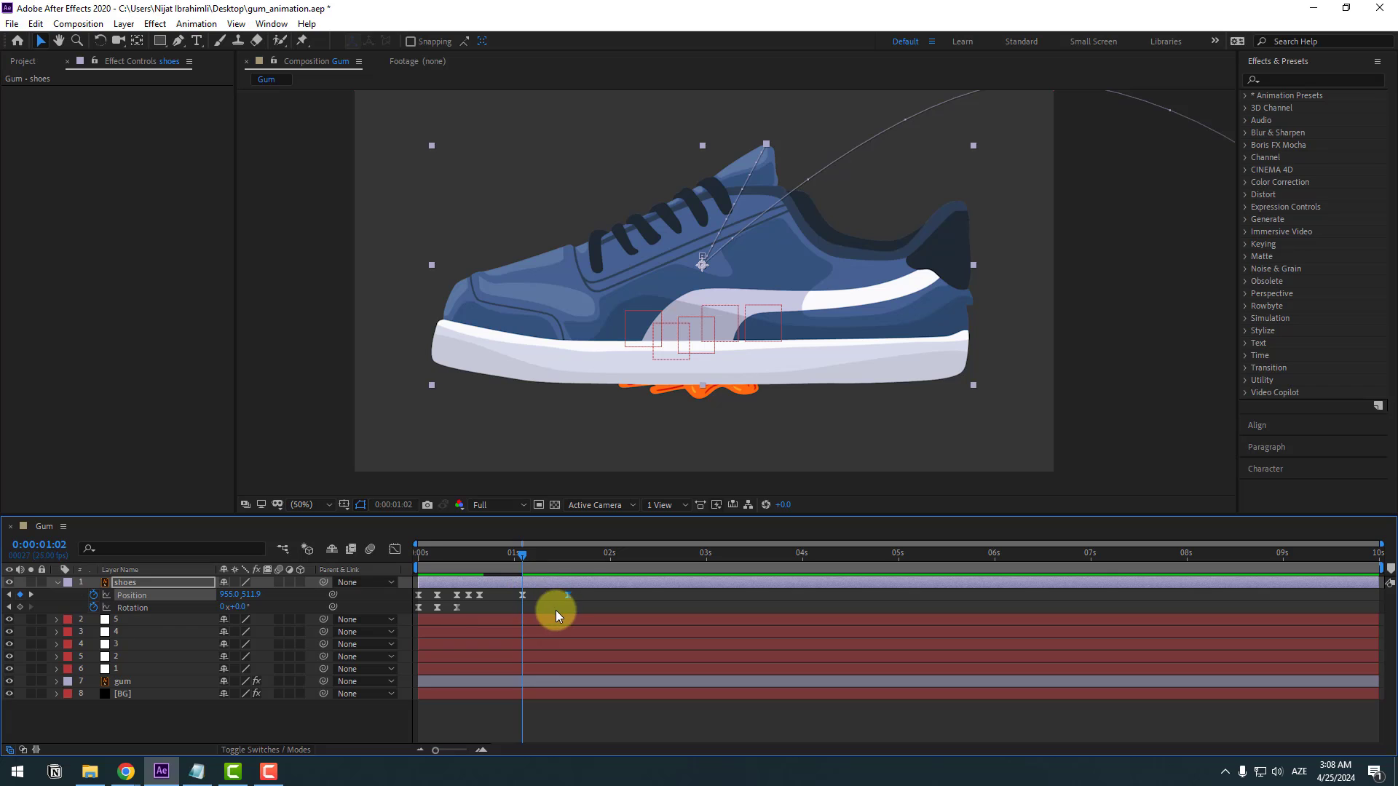
pyautogui.click(35, 24)
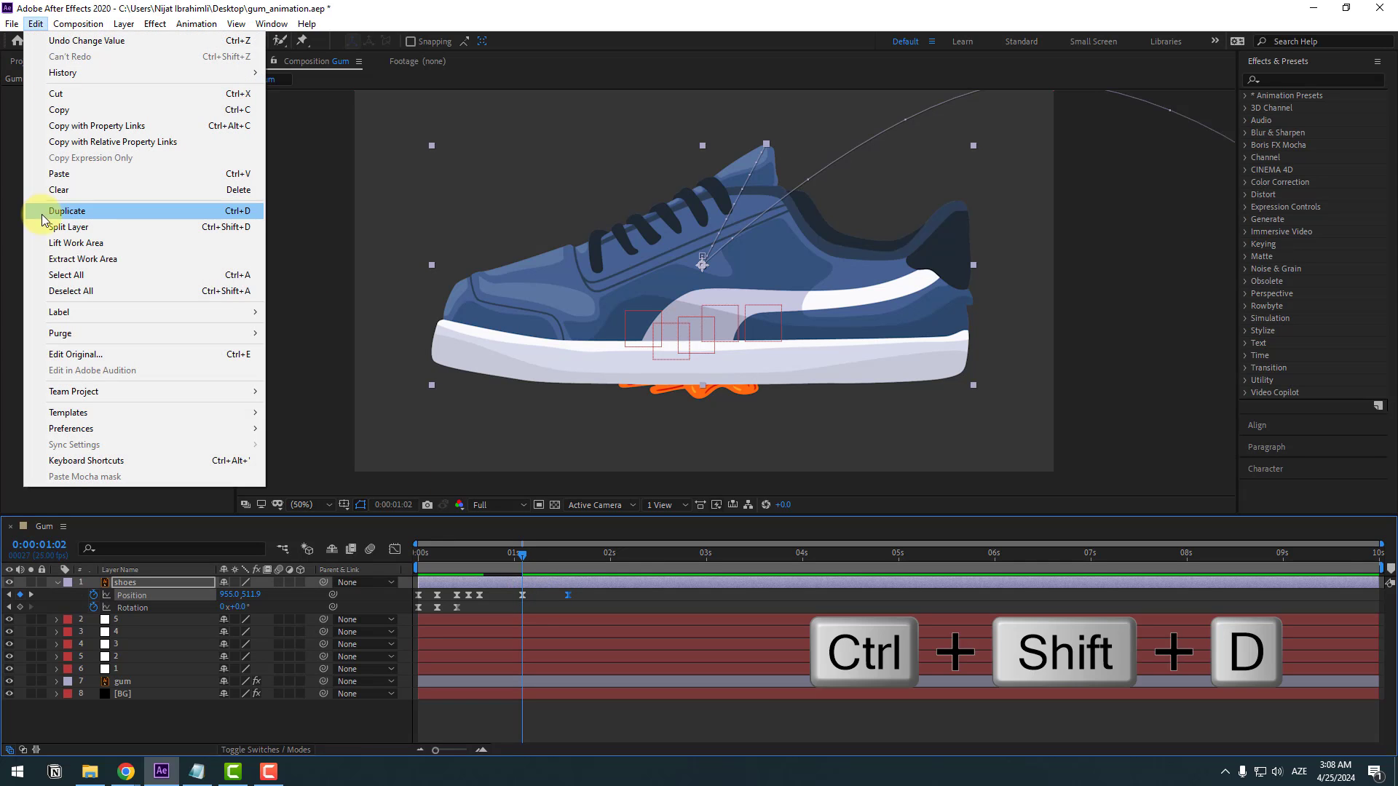
# Step: Split the shoes layer at 1:02 and name the new layer 'shoes gum'
pyautogui.click(241, 231)
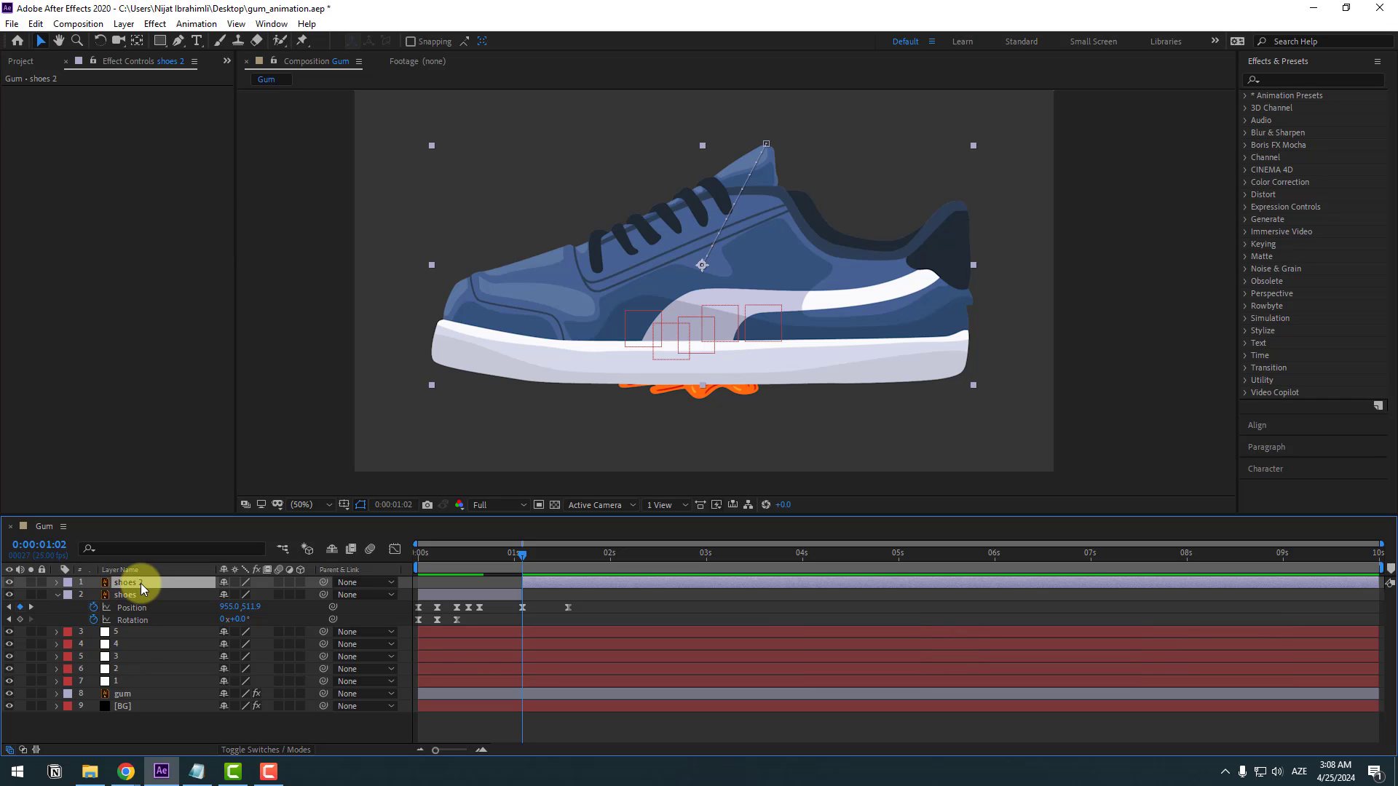
pyautogui.press('Return')
pyautogui.write('shoes gum')
pyautogui.press('Return')
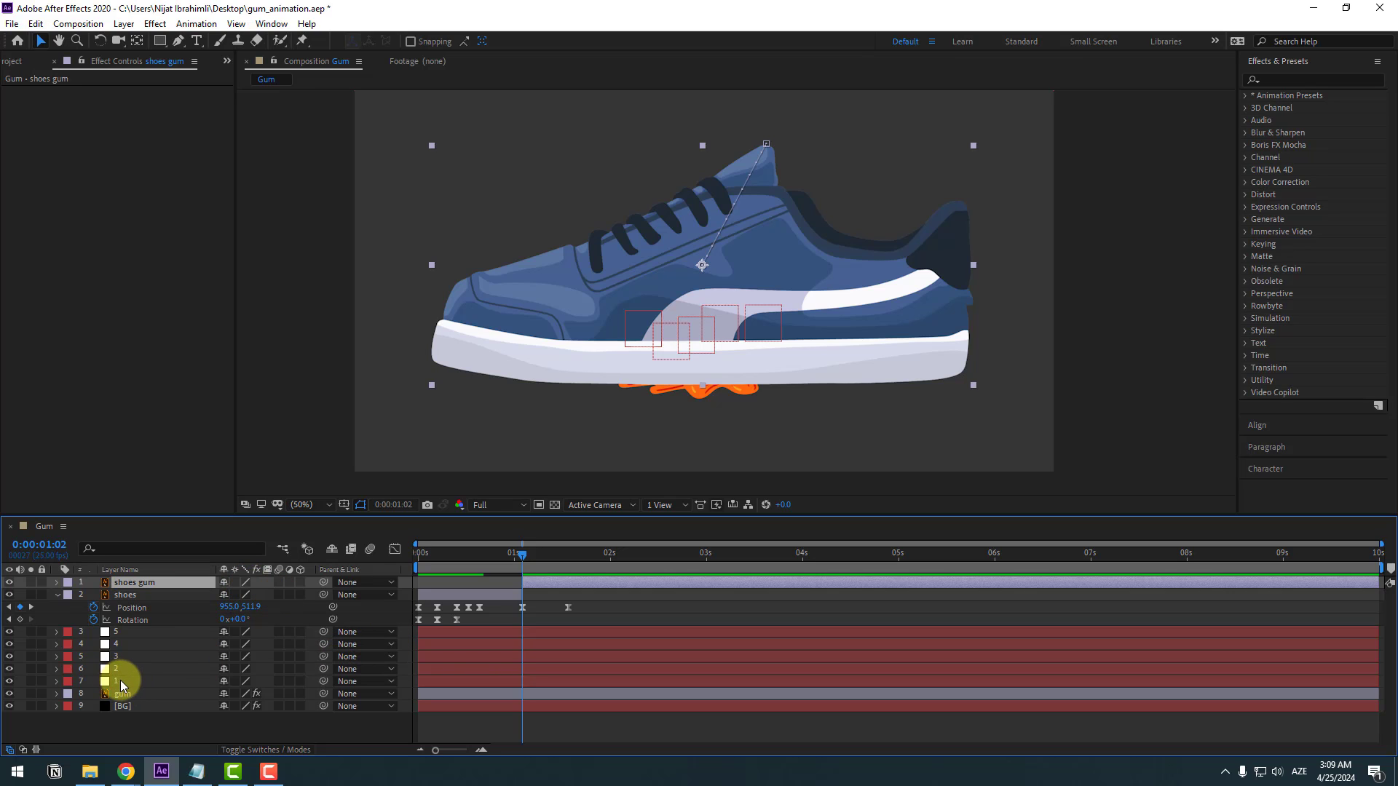
# Step: Parent strand layers 1–5 to shoes gum and scrub to check the gum stretching
pyautogui.moveTo(120, 680); pyautogui.dragTo(127, 637)
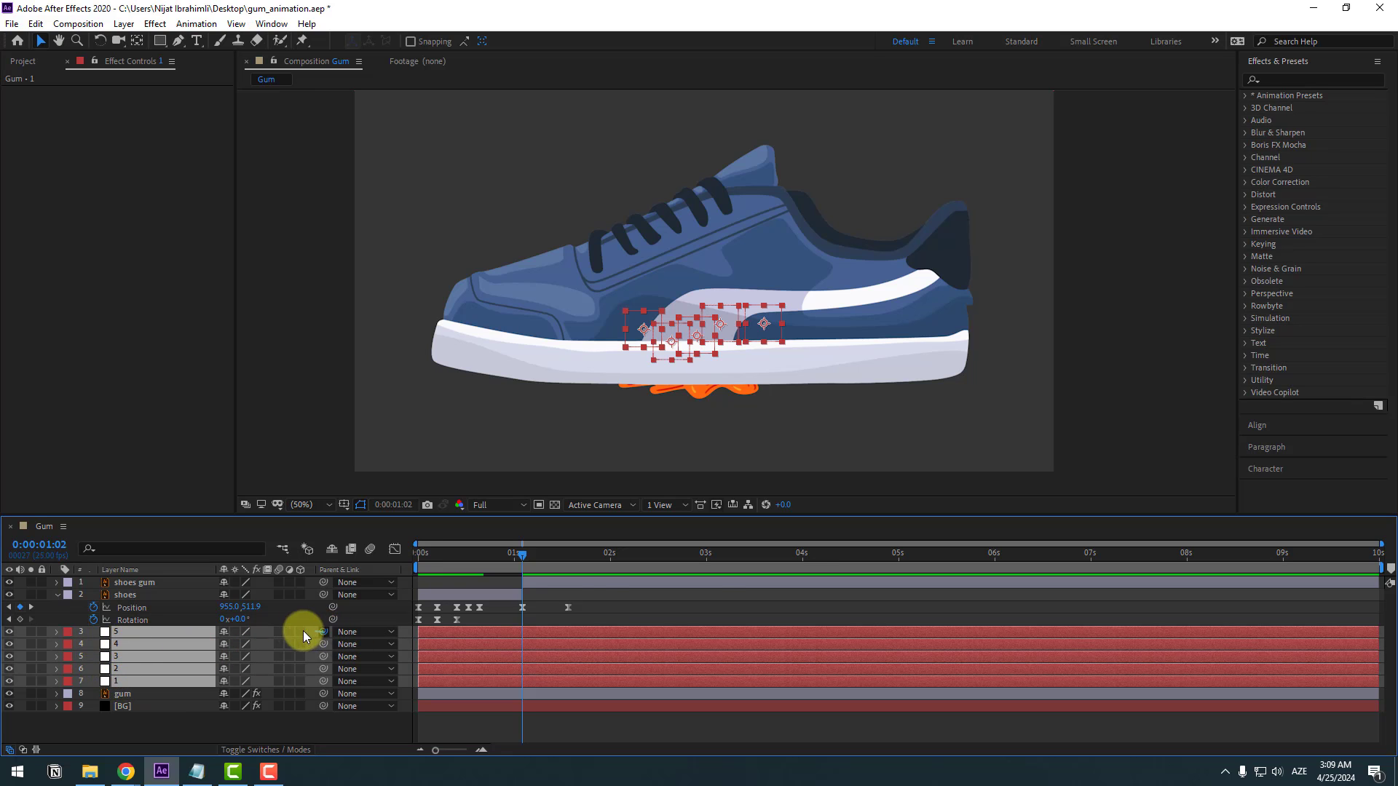
pyautogui.moveTo(322, 632); pyautogui.dragTo(130, 583)
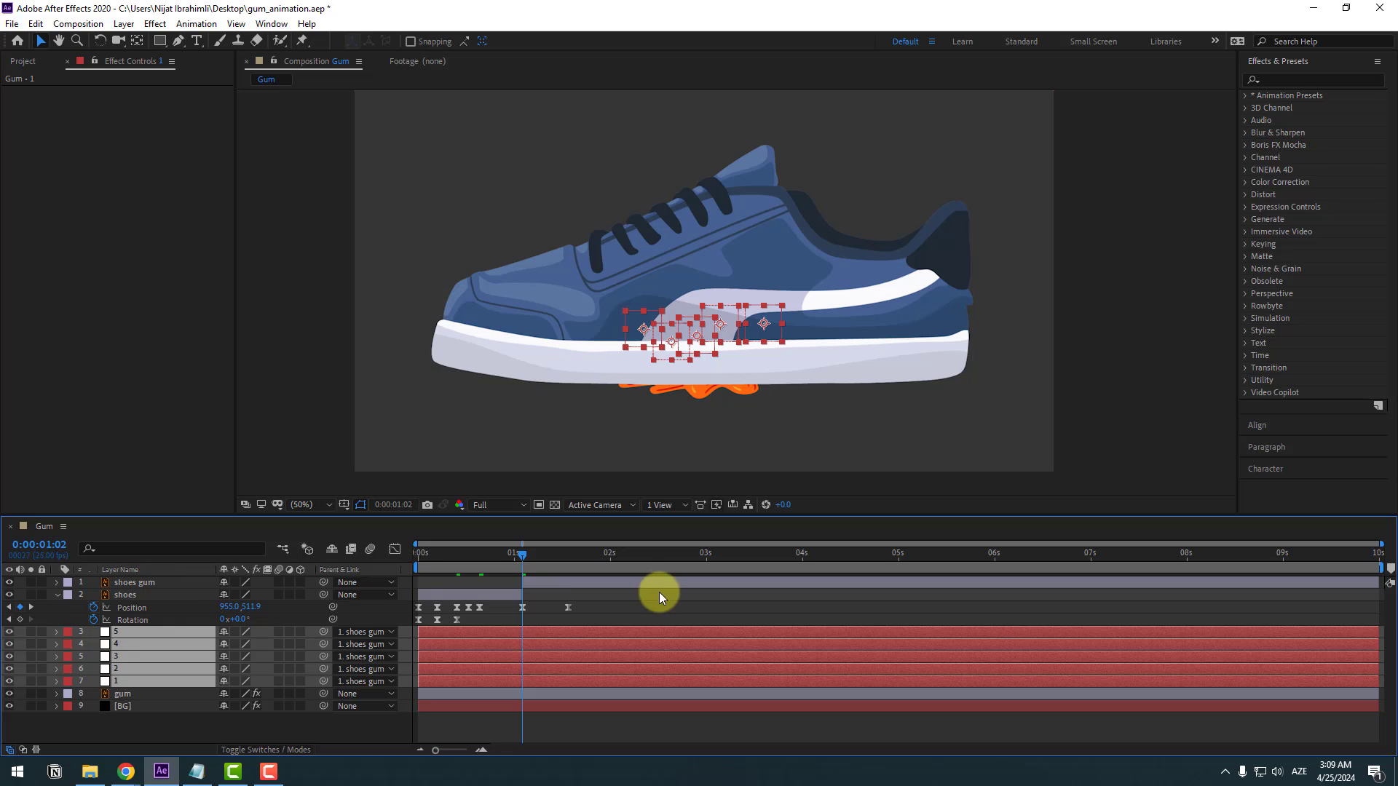
pyautogui.moveTo(518, 556); pyautogui.dragTo(567, 557)
pyautogui.click(267, 629)
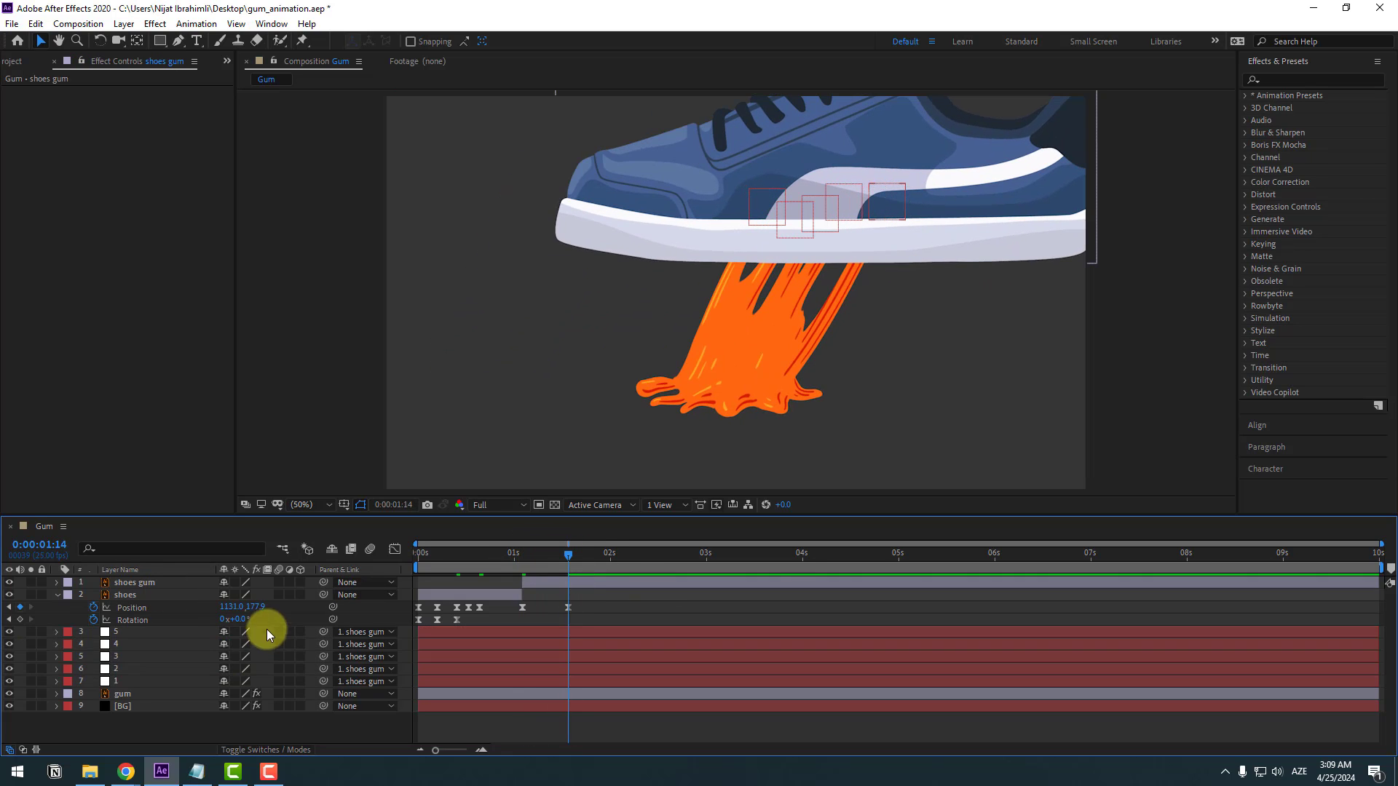
# Step: On shoes gum, key the shoe moved down and left at 2:02, and preview
pyautogui.click(148, 588)
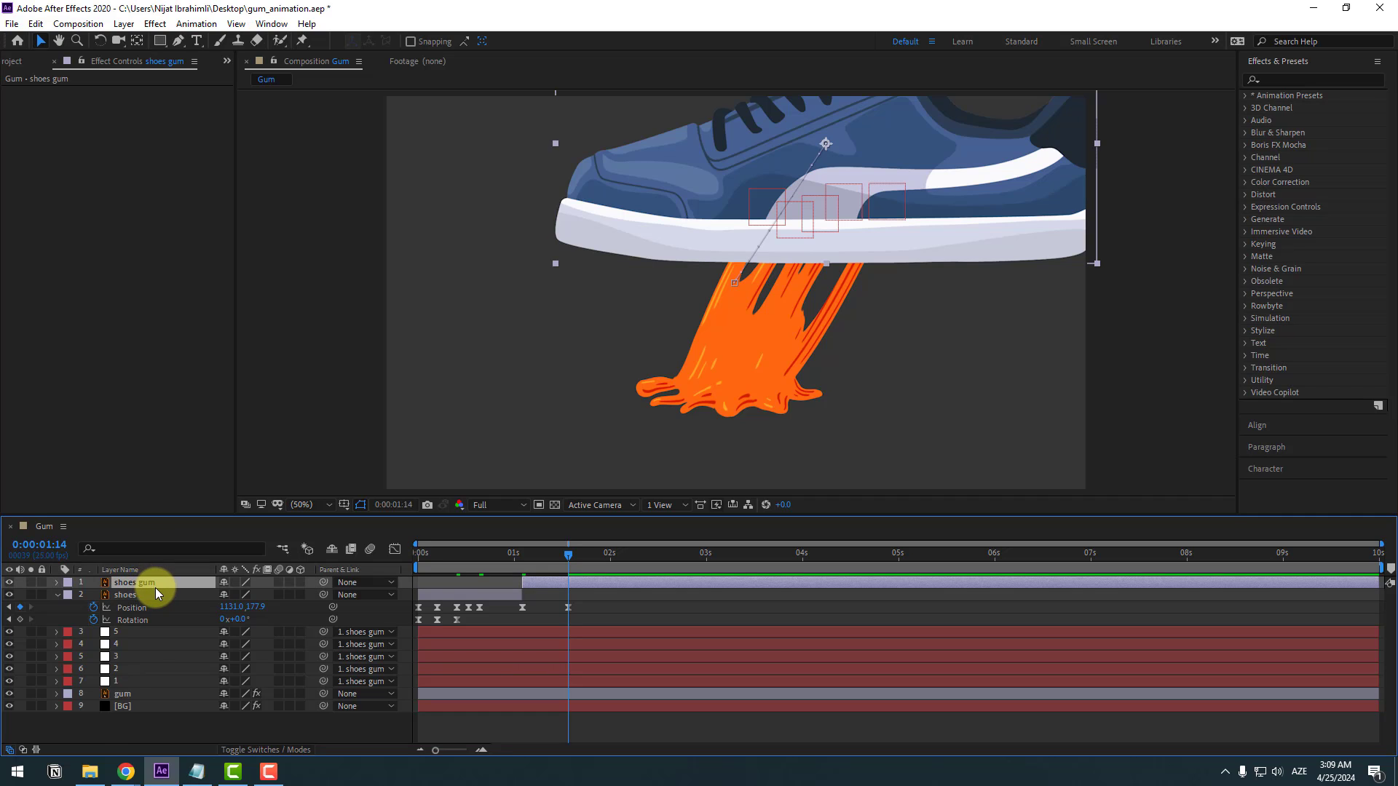
pyautogui.press('u')
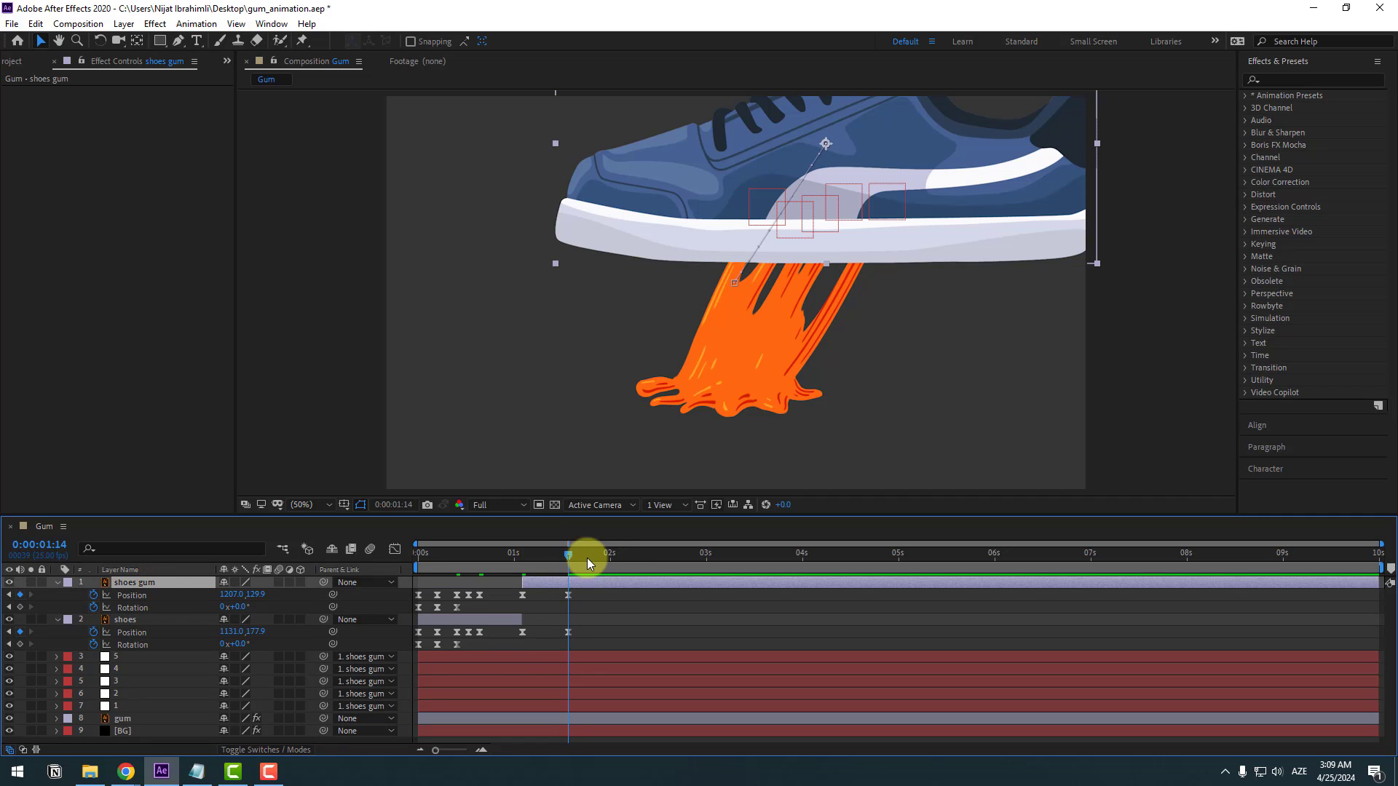
pyautogui.moveTo(587, 557); pyautogui.dragTo(619, 557)
pyautogui.scroll(-2, 731, 356)
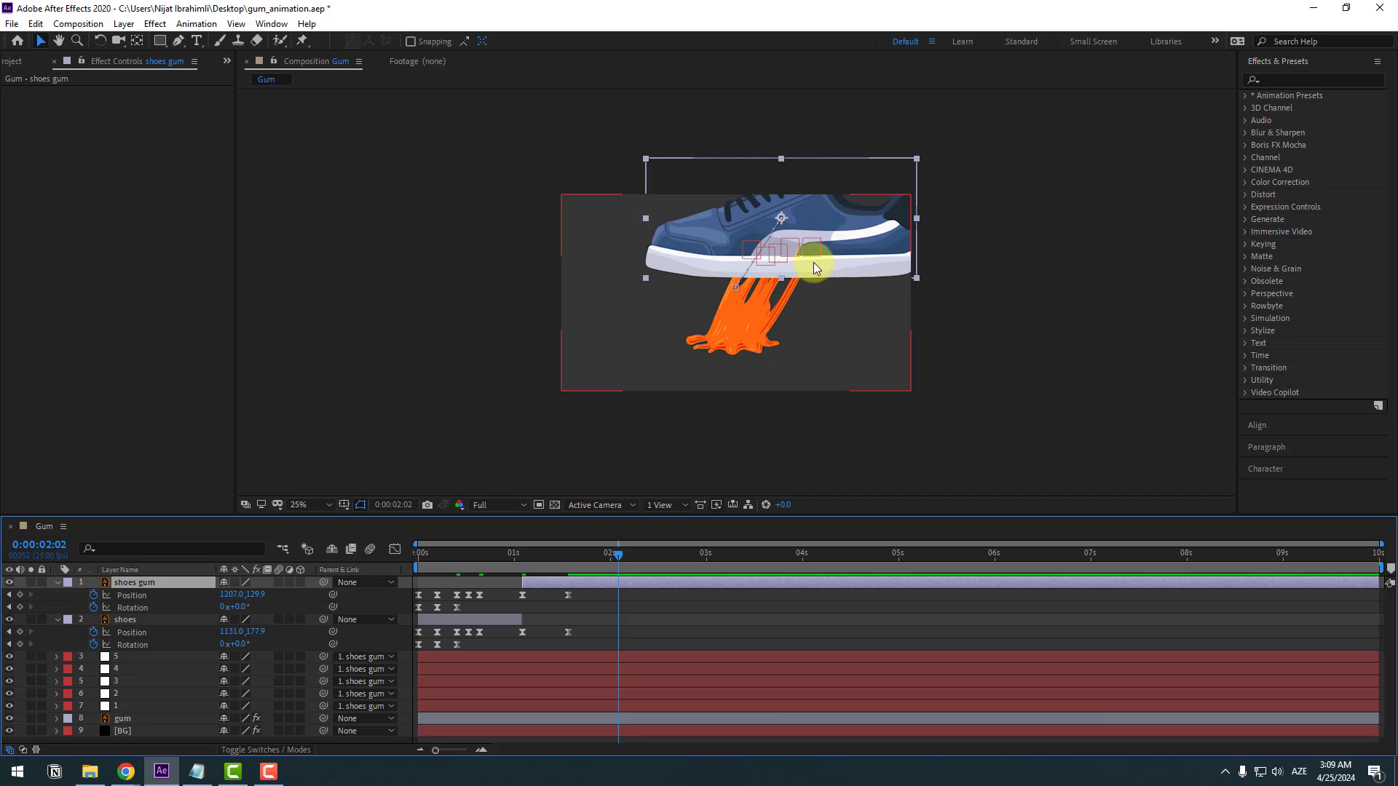
pyautogui.moveTo(842, 227); pyautogui.dragTo(898, 284)
pyautogui.press('space')
# Step: Key the shoe lifted above the frame around 3:15 and swung back down right at 4:11
pyautogui.moveTo(720, 549); pyautogui.dragTo(761, 552)
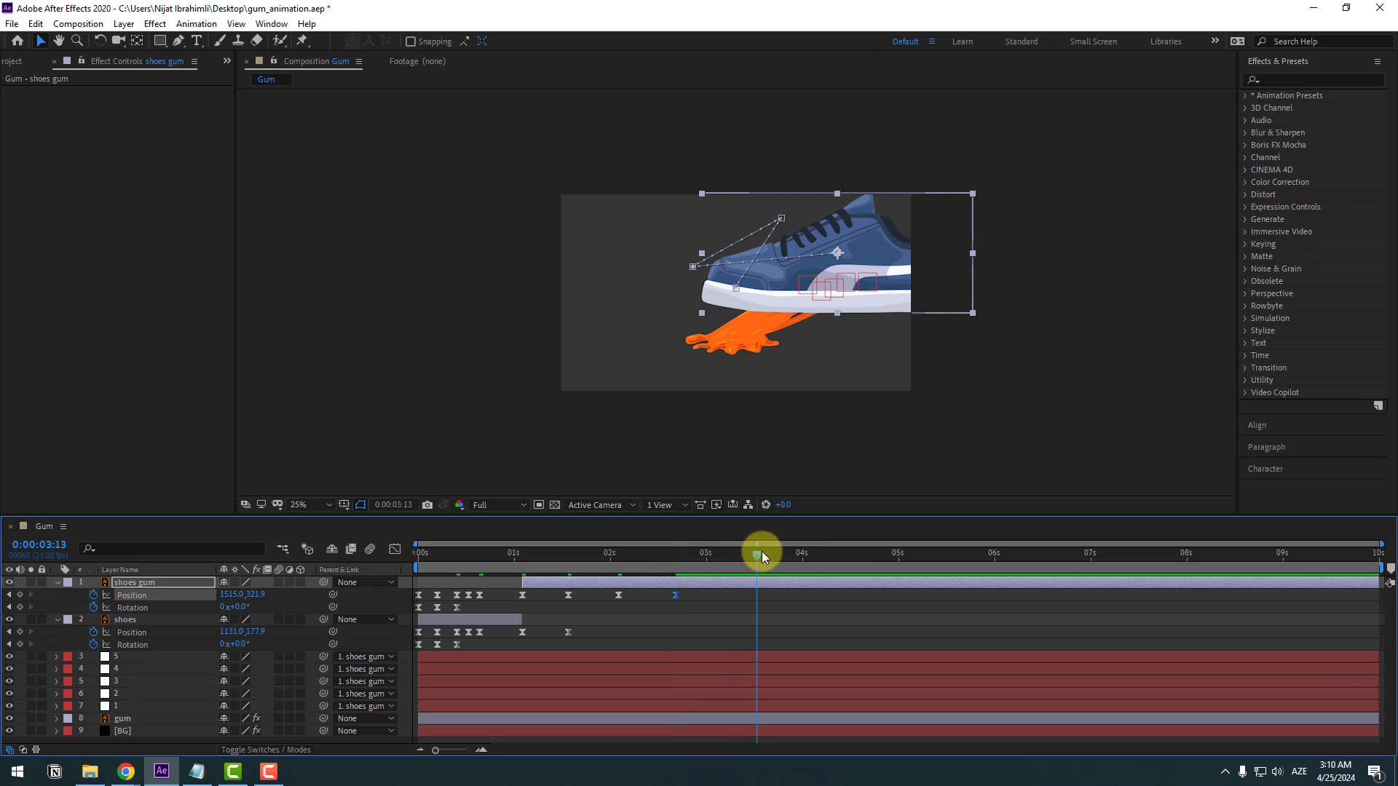
pyautogui.moveTo(885, 256); pyautogui.dragTo(748, 191)
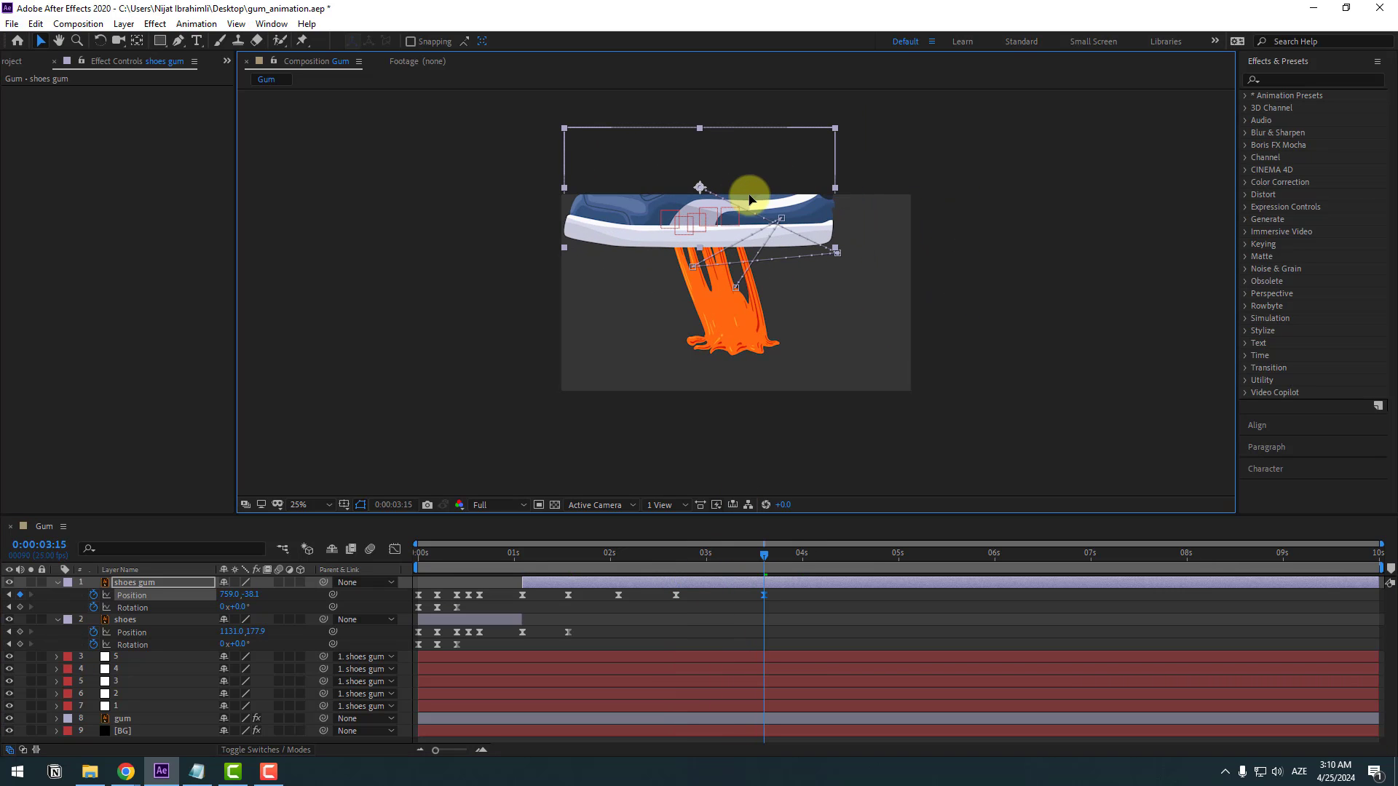
pyautogui.moveTo(808, 562); pyautogui.dragTo(844, 562)
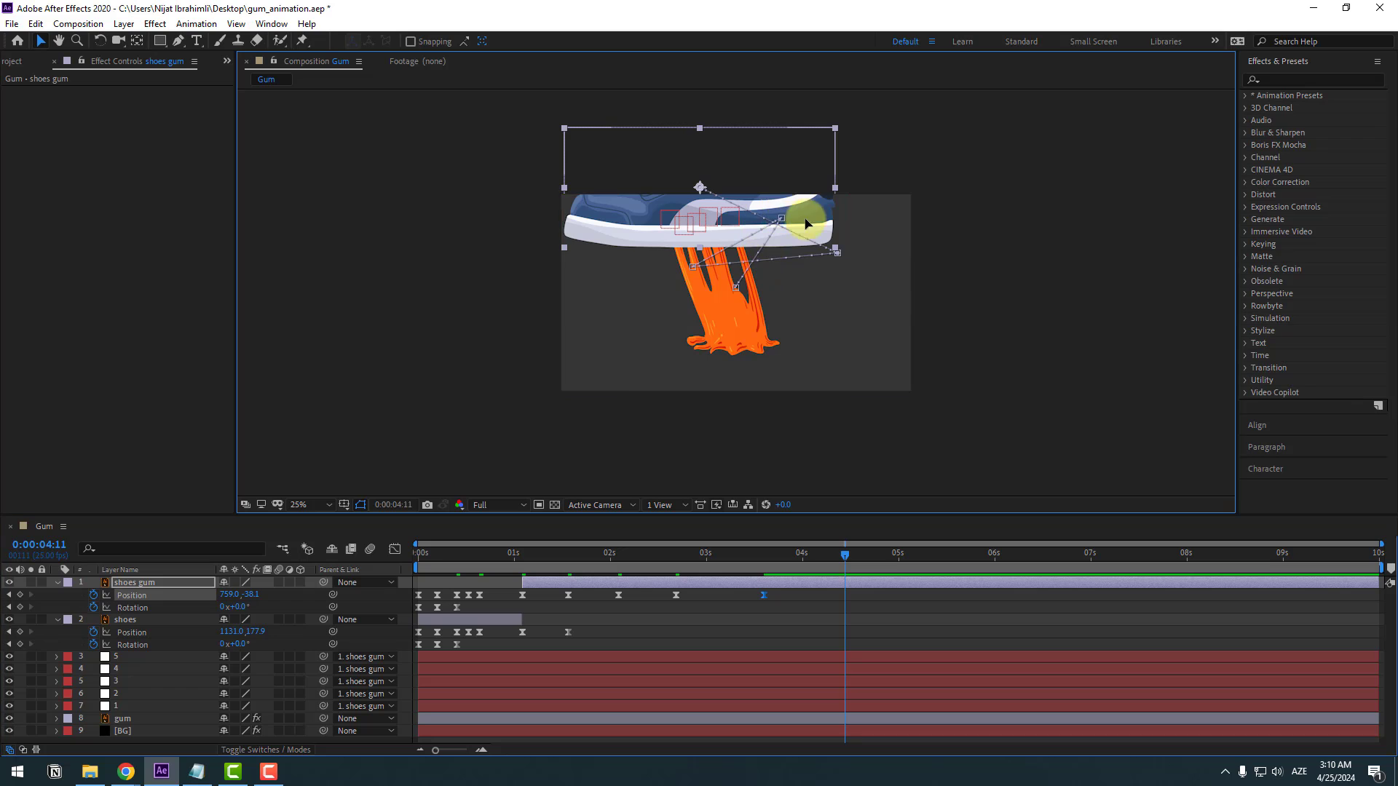
pyautogui.moveTo(806, 218); pyautogui.dragTo(707, 291)
pyautogui.click(929, 555)
pyautogui.moveTo(909, 555); pyautogui.dragTo(523, 553)
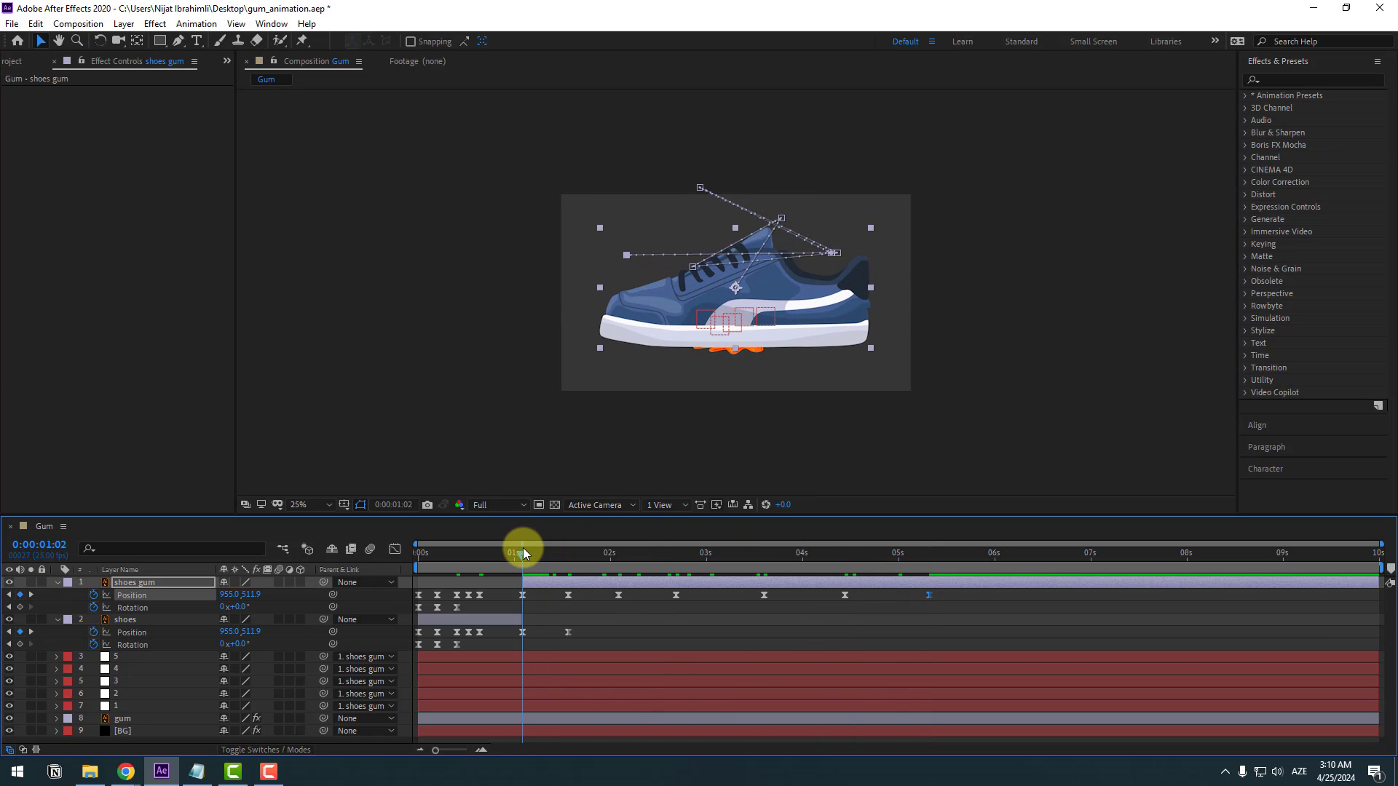
# Step: Start Rotation keyframes on shoes gum at 1:02 and turn the shoe to 31° at 1:14
pyautogui.click(117, 622)
pyautogui.click(56, 621)
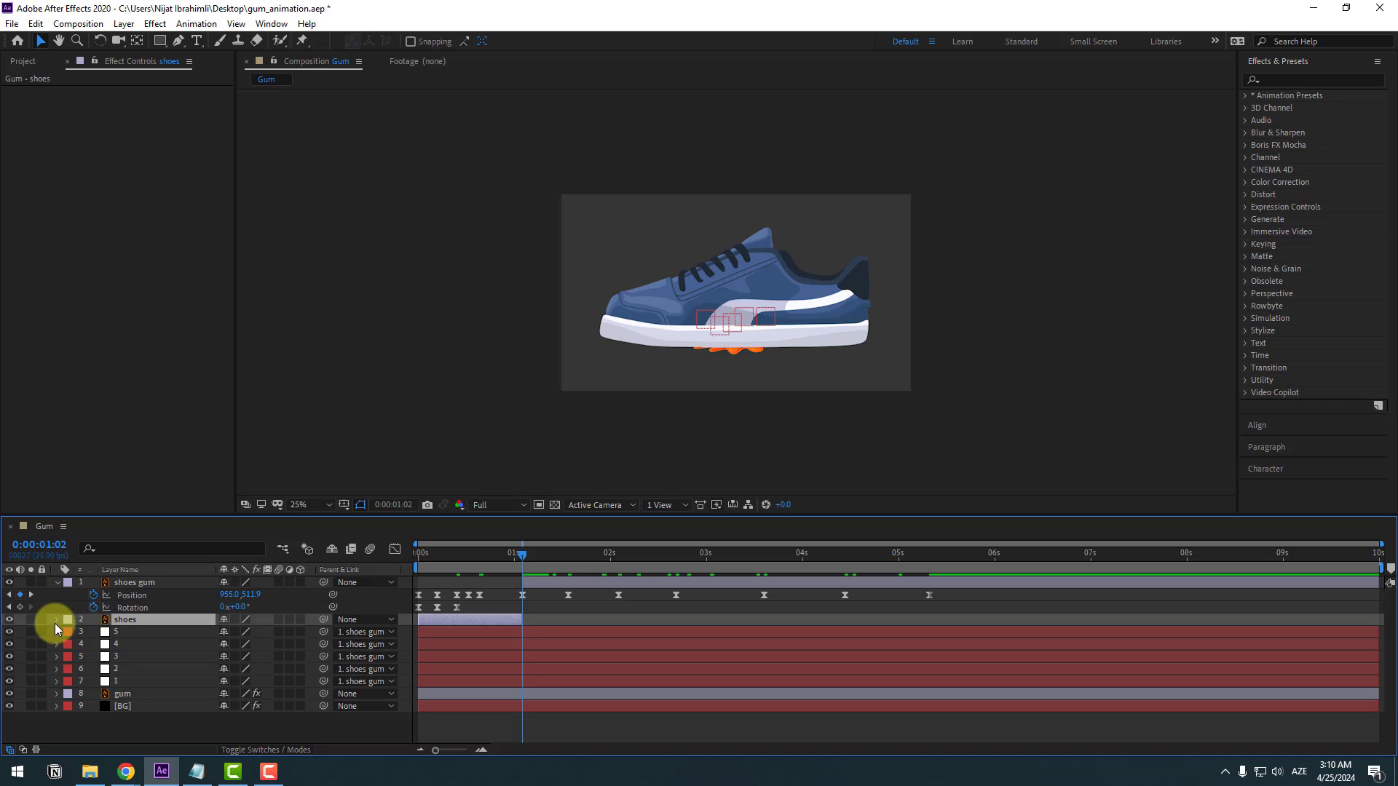
pyautogui.click(134, 584)
pyautogui.click(20, 608)
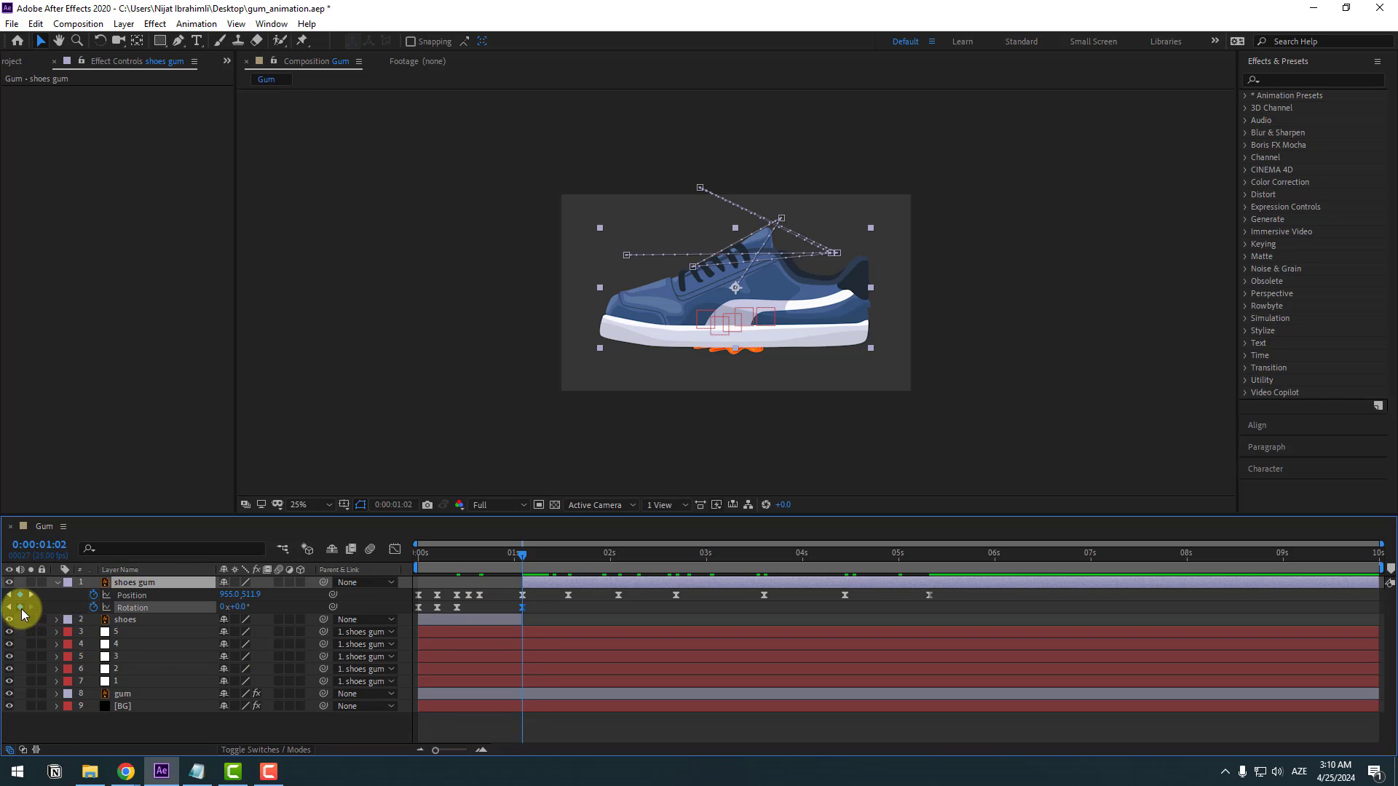
pyautogui.moveTo(524, 556); pyautogui.dragTo(568, 554)
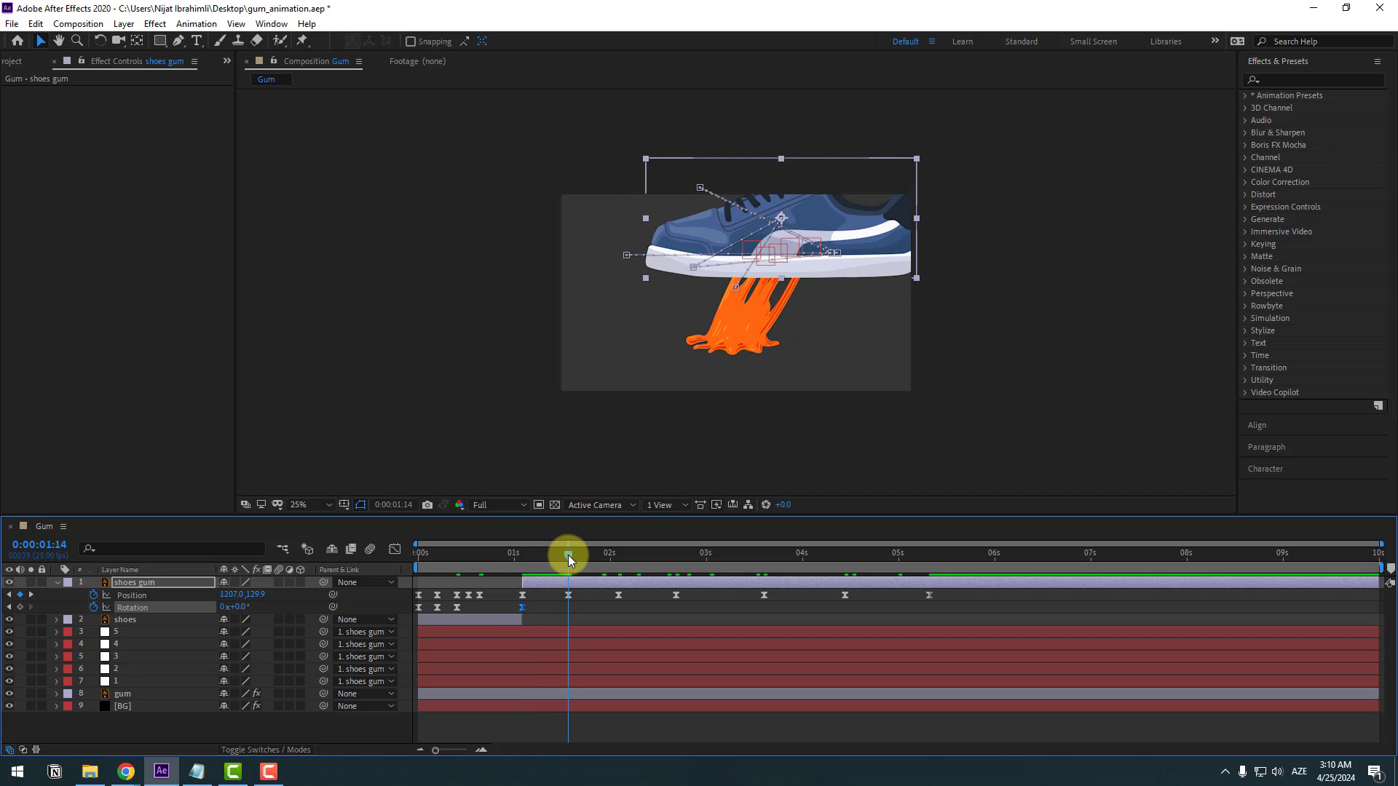
pyautogui.moveTo(247, 609); pyautogui.dragTo(268, 610)
pyautogui.click(637, 608)
# Step: Key shoe rotation at -8° at 2:02, -9° at 2:17, then +46° and -16° around 3:15
pyautogui.moveTo(517, 558); pyautogui.dragTo(617, 553)
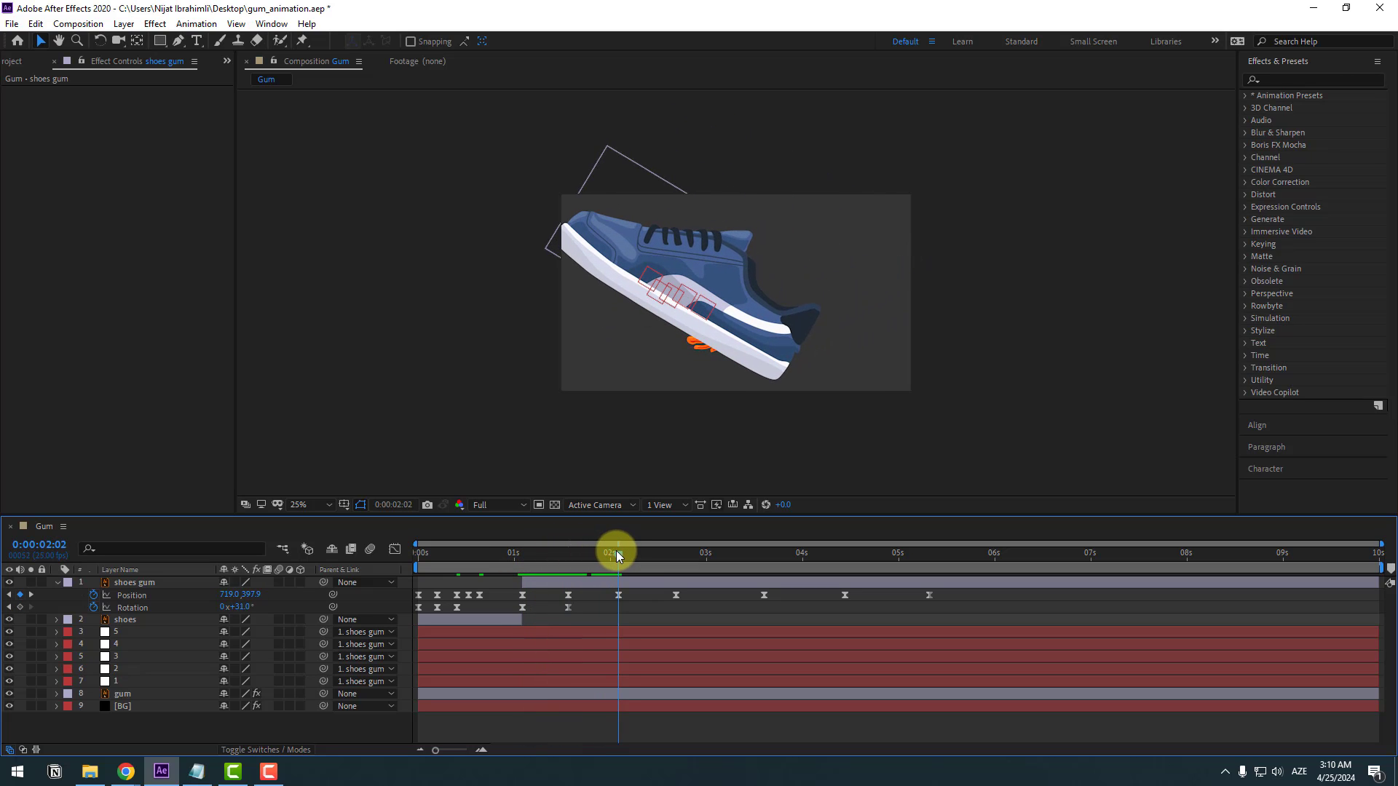
pyautogui.moveTo(247, 607); pyautogui.dragTo(211, 609)
pyautogui.moveTo(635, 555); pyautogui.dragTo(660, 562)
pyautogui.moveTo(240, 608); pyautogui.dragTo(287, 602)
pyautogui.moveTo(675, 553); pyautogui.dragTo(761, 557)
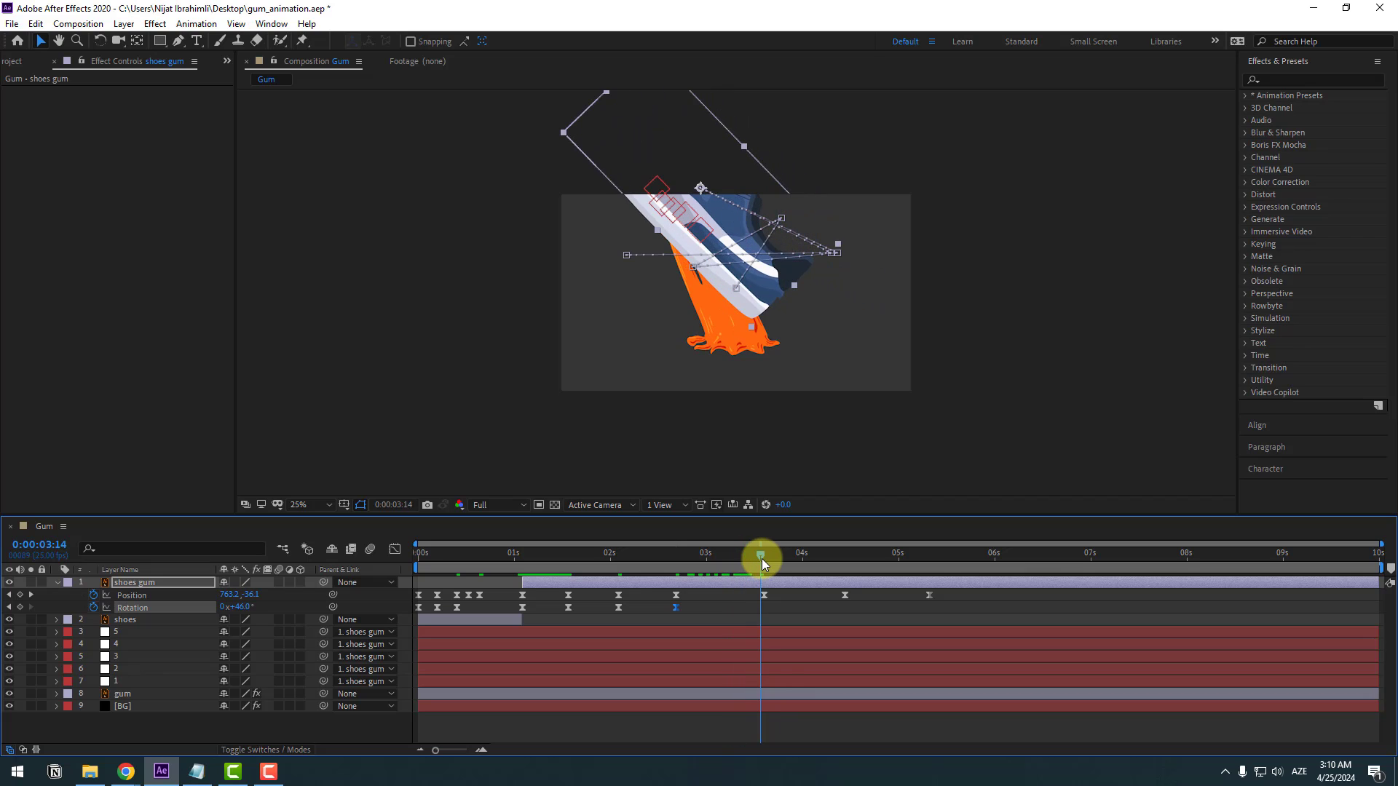
pyautogui.moveTo(226, 609); pyautogui.dragTo(196, 609)
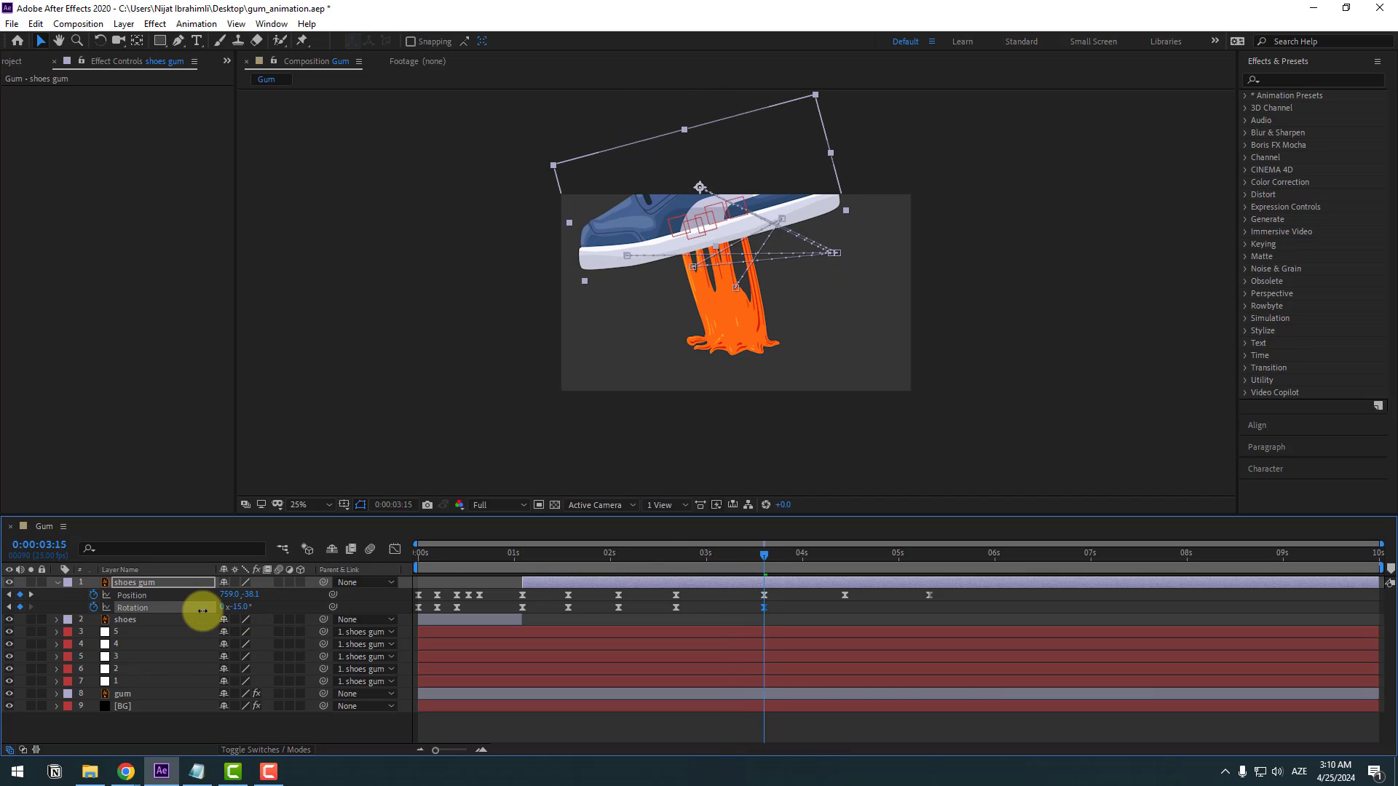
# Step: Tilt the shoe to +26° at 4:11 and rotate it to -39° at 5:08
pyautogui.click(845, 552)
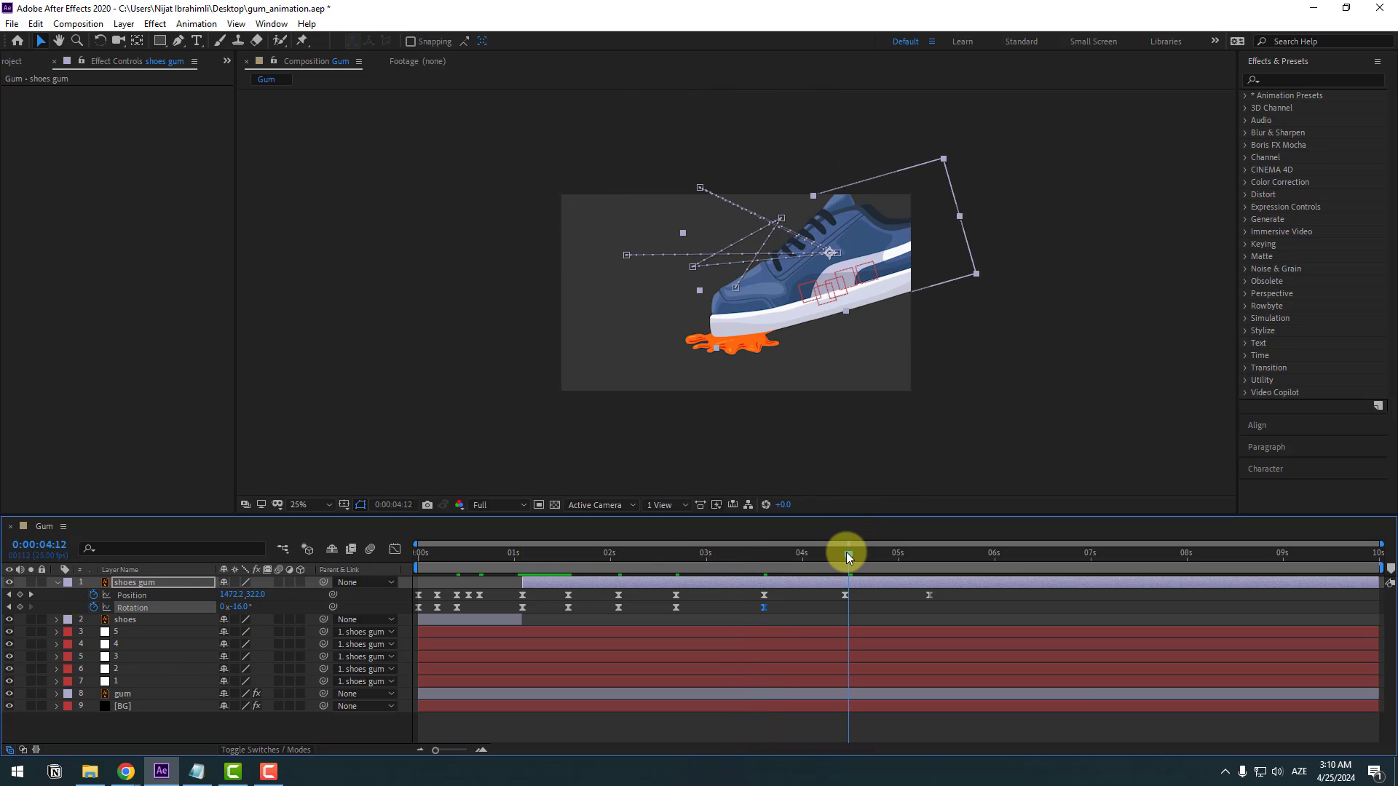
pyautogui.moveTo(244, 608); pyautogui.dragTo(271, 608)
pyautogui.click(935, 556)
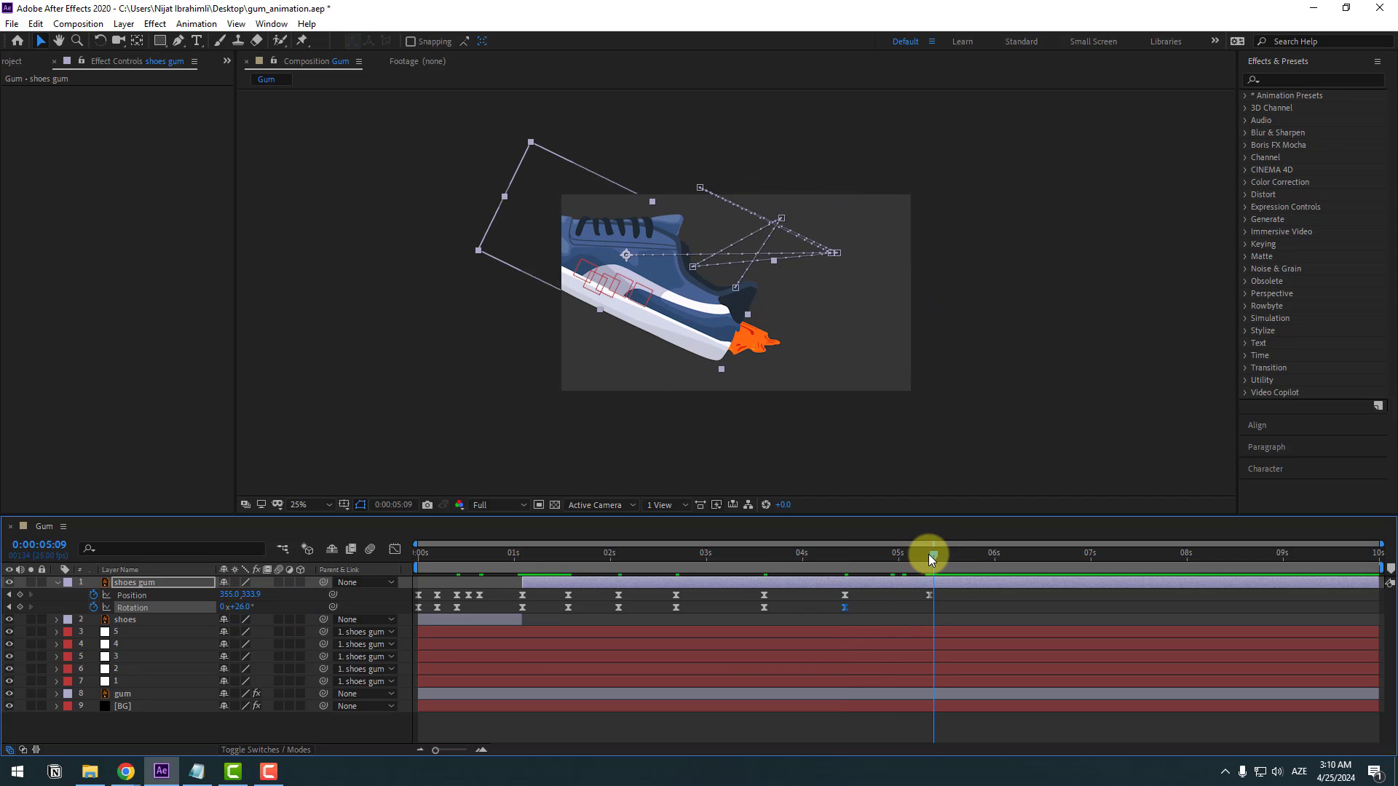
pyautogui.click(928, 554)
pyautogui.moveTo(247, 610); pyautogui.dragTo(191, 607)
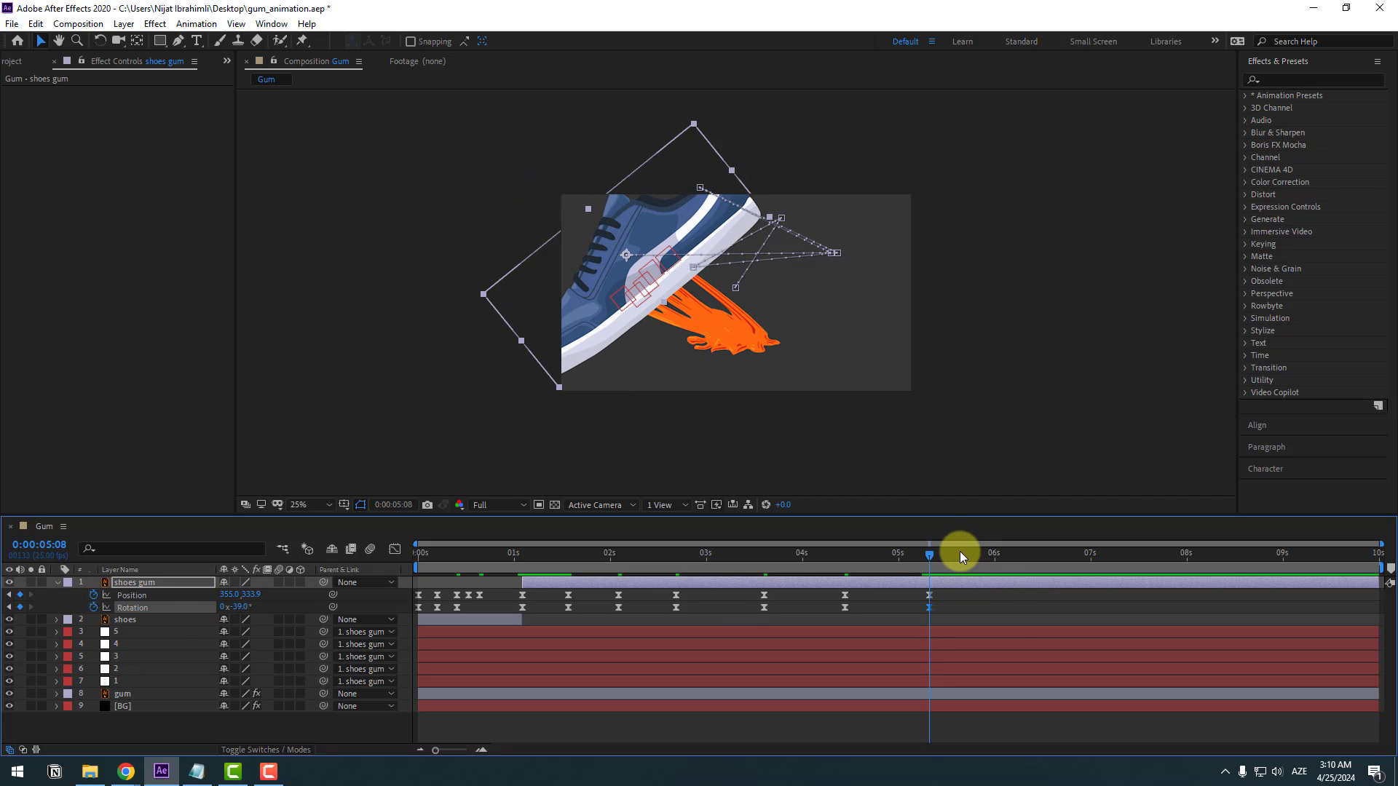
pyautogui.moveTo(994, 556); pyautogui.dragTo(995, 556)
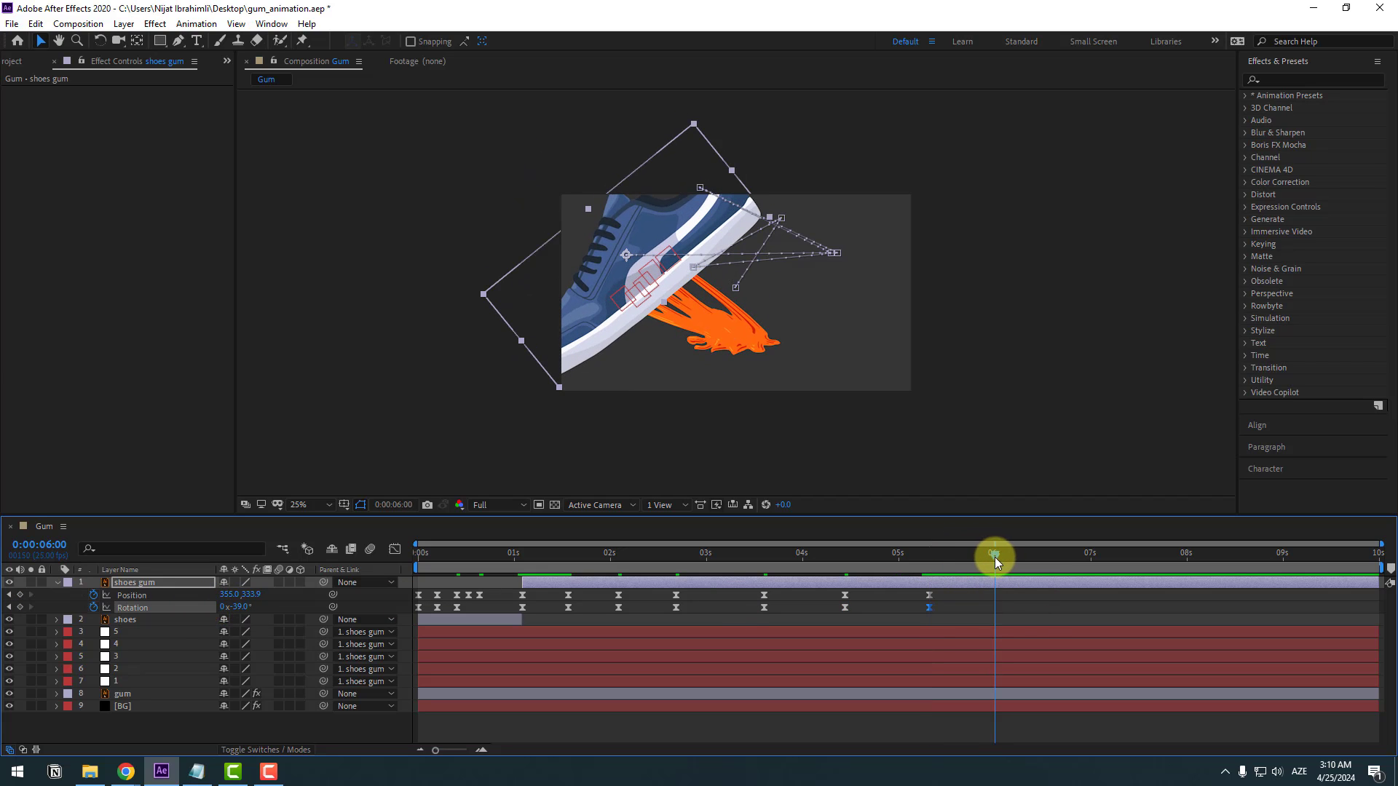
pyautogui.click(1038, 605)
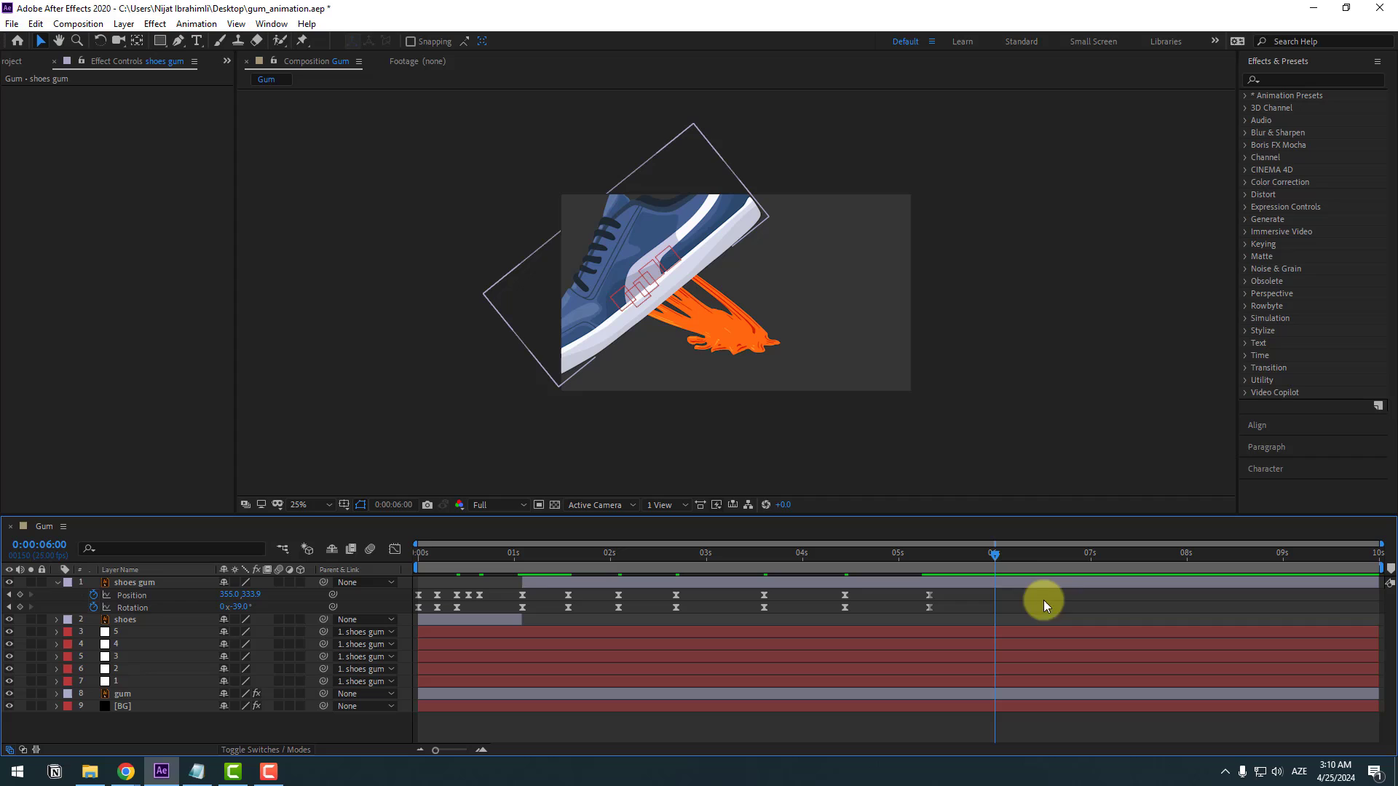
pyautogui.click(522, 594)
pyautogui.keyDown('shift'); pyautogui.click(522, 607); pyautogui.keyUp('shift')
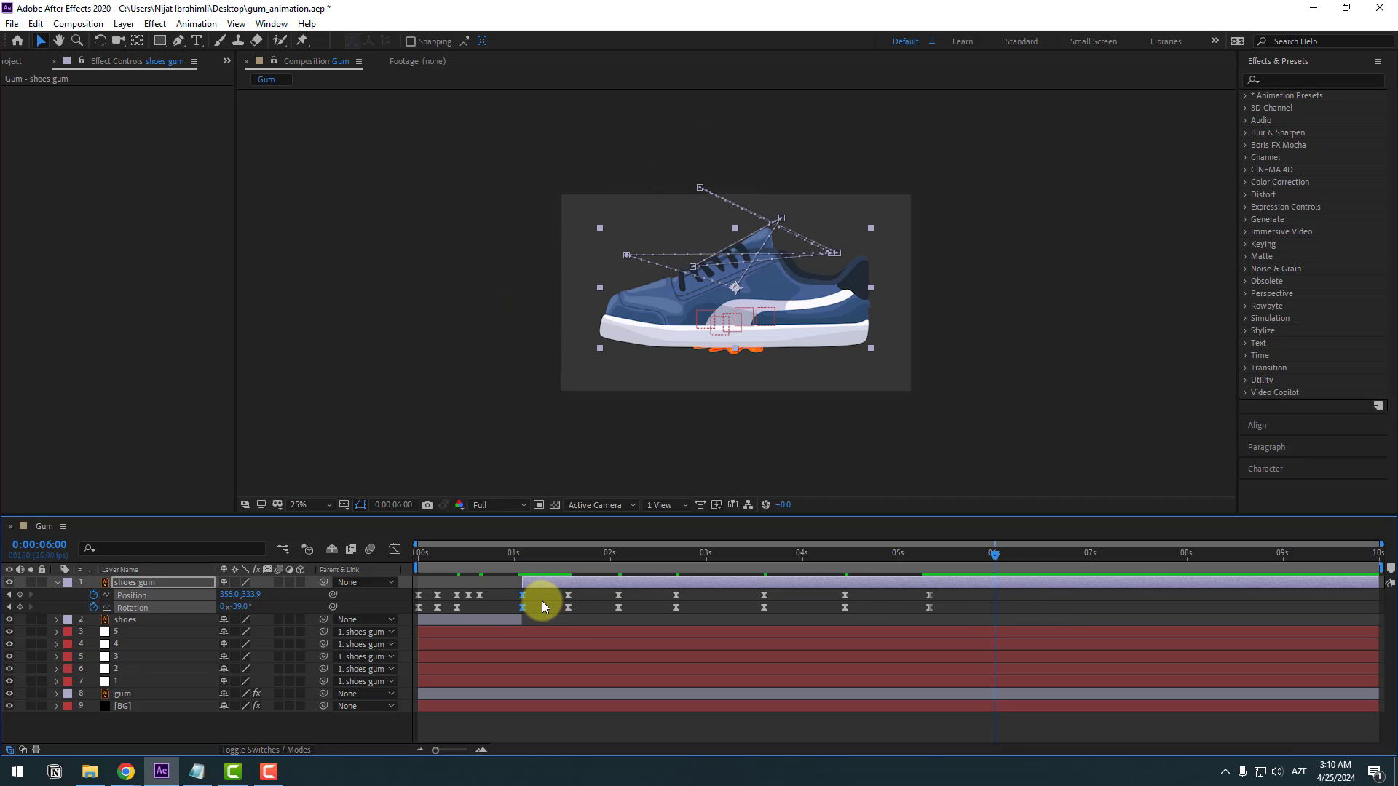
# Step: End the work area at 6:11 and preview the animation
pyautogui.click(1037, 555)
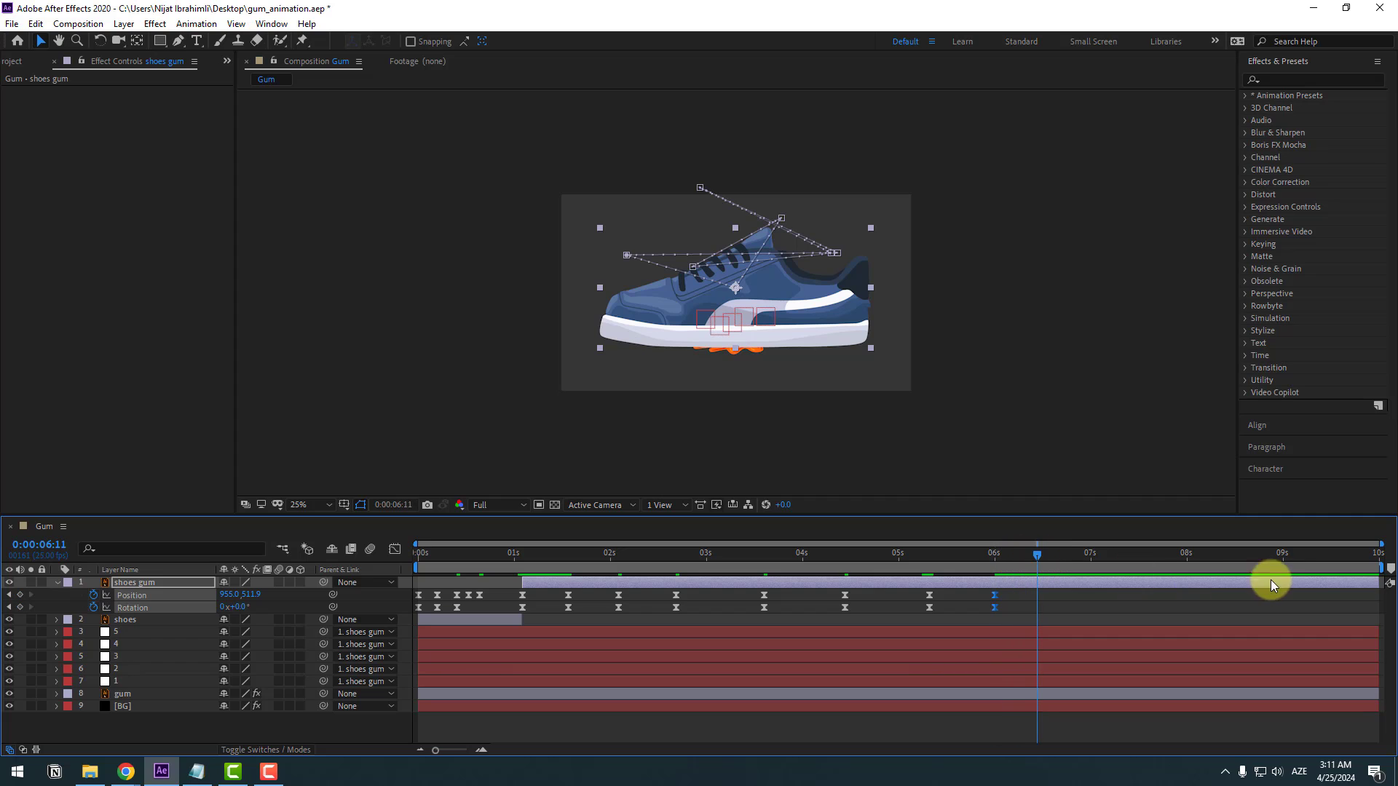
pyautogui.moveTo(1382, 568); pyautogui.dragTo(1043, 595)
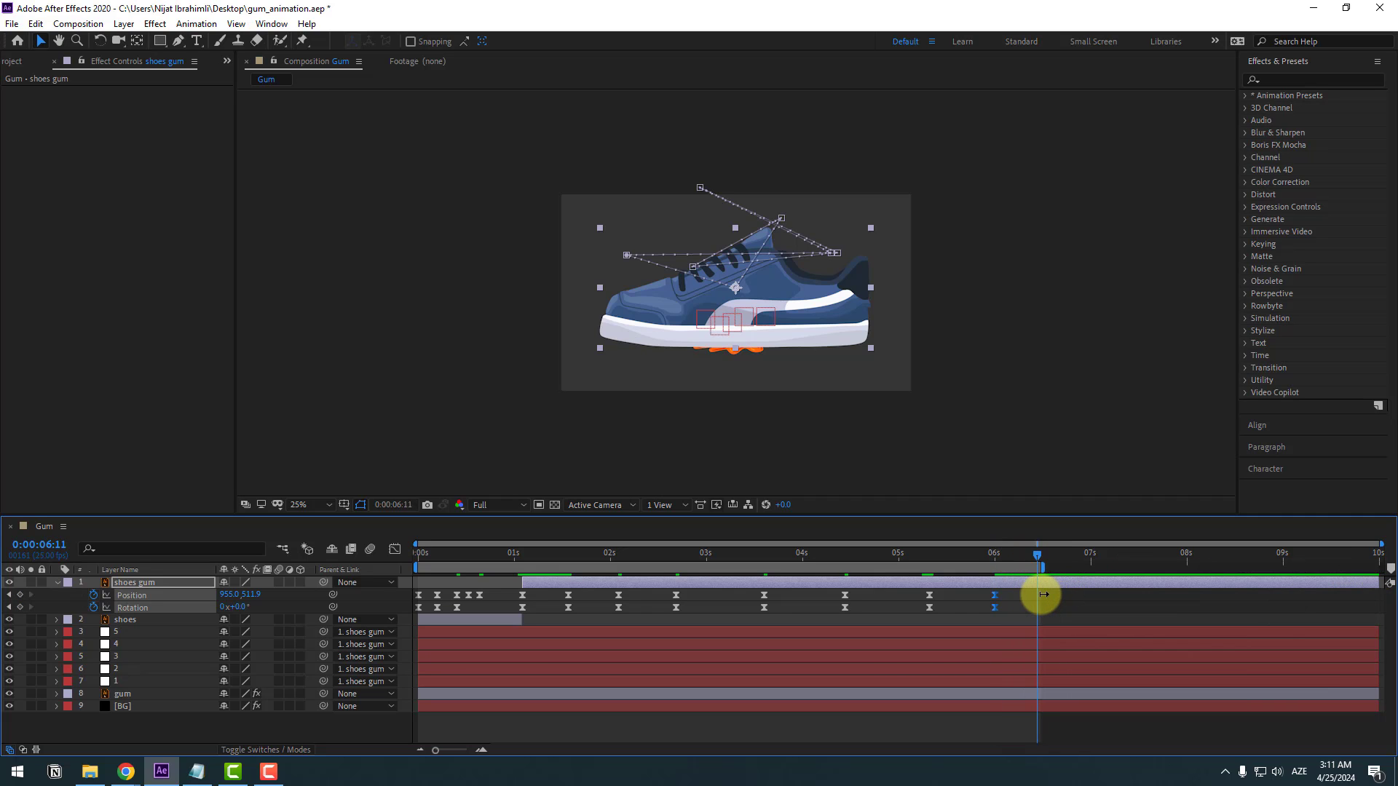
pyautogui.press('space')
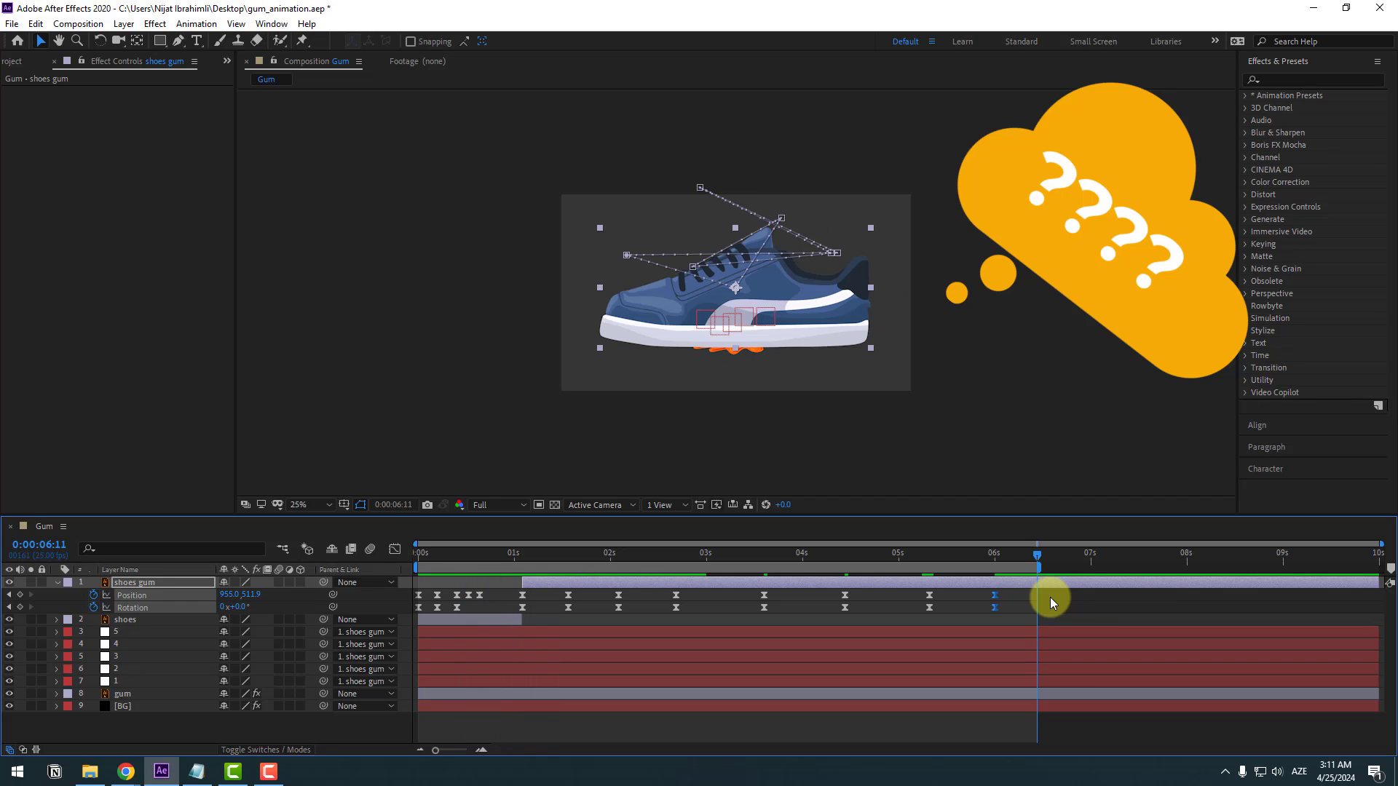
pyautogui.press('space')
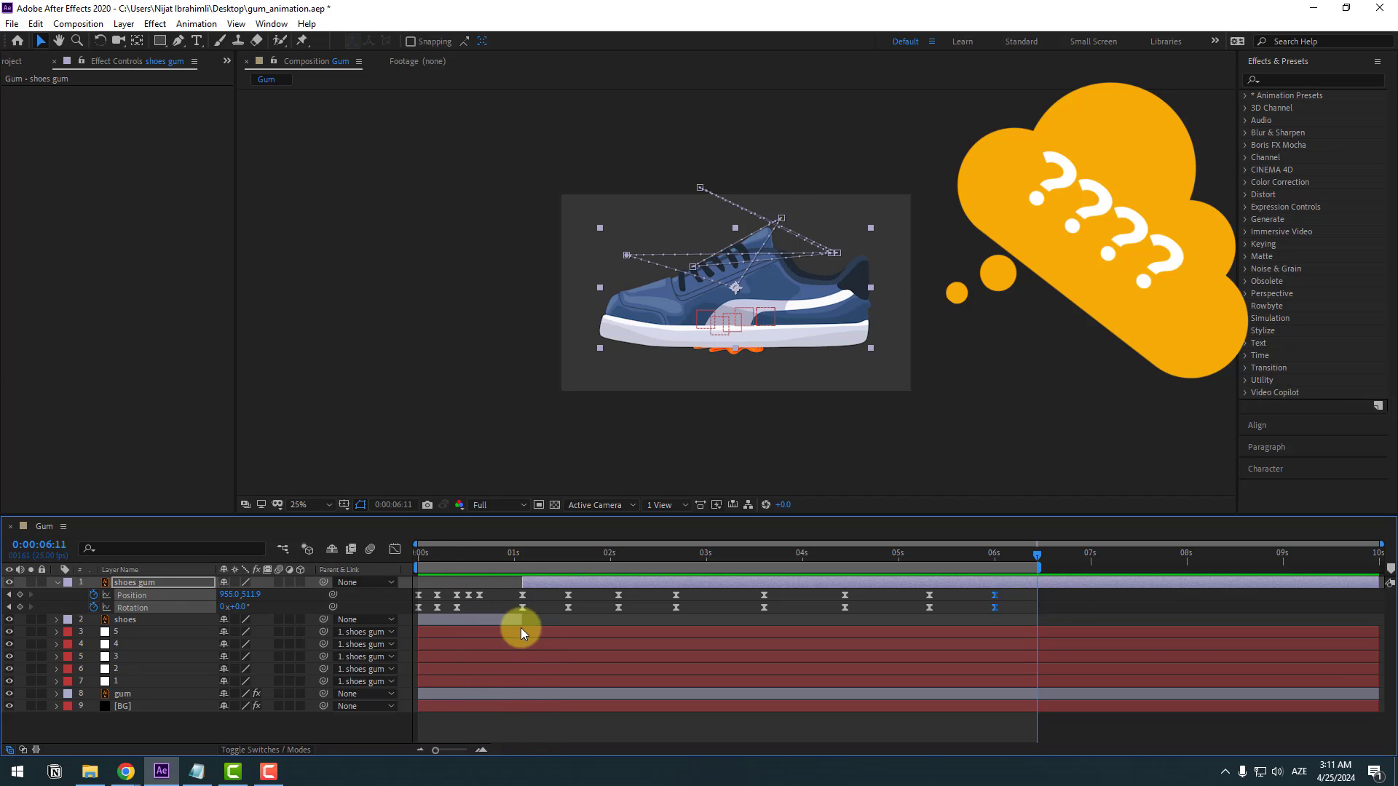
# Step: Delete the shoes gum keyframes before 1 second and preview at 50% view
pyautogui.click(129, 582)
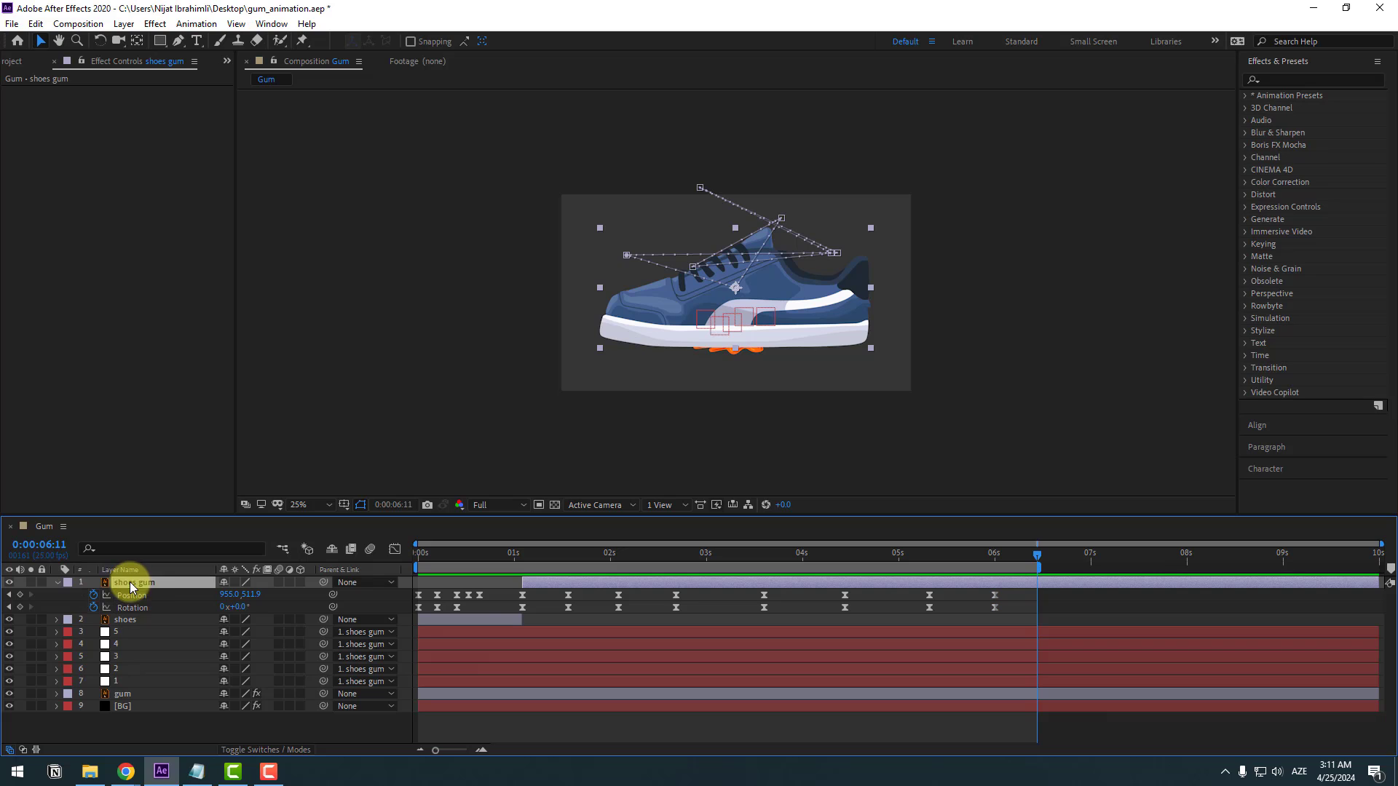
pyautogui.moveTo(489, 594); pyautogui.dragTo(408, 613)
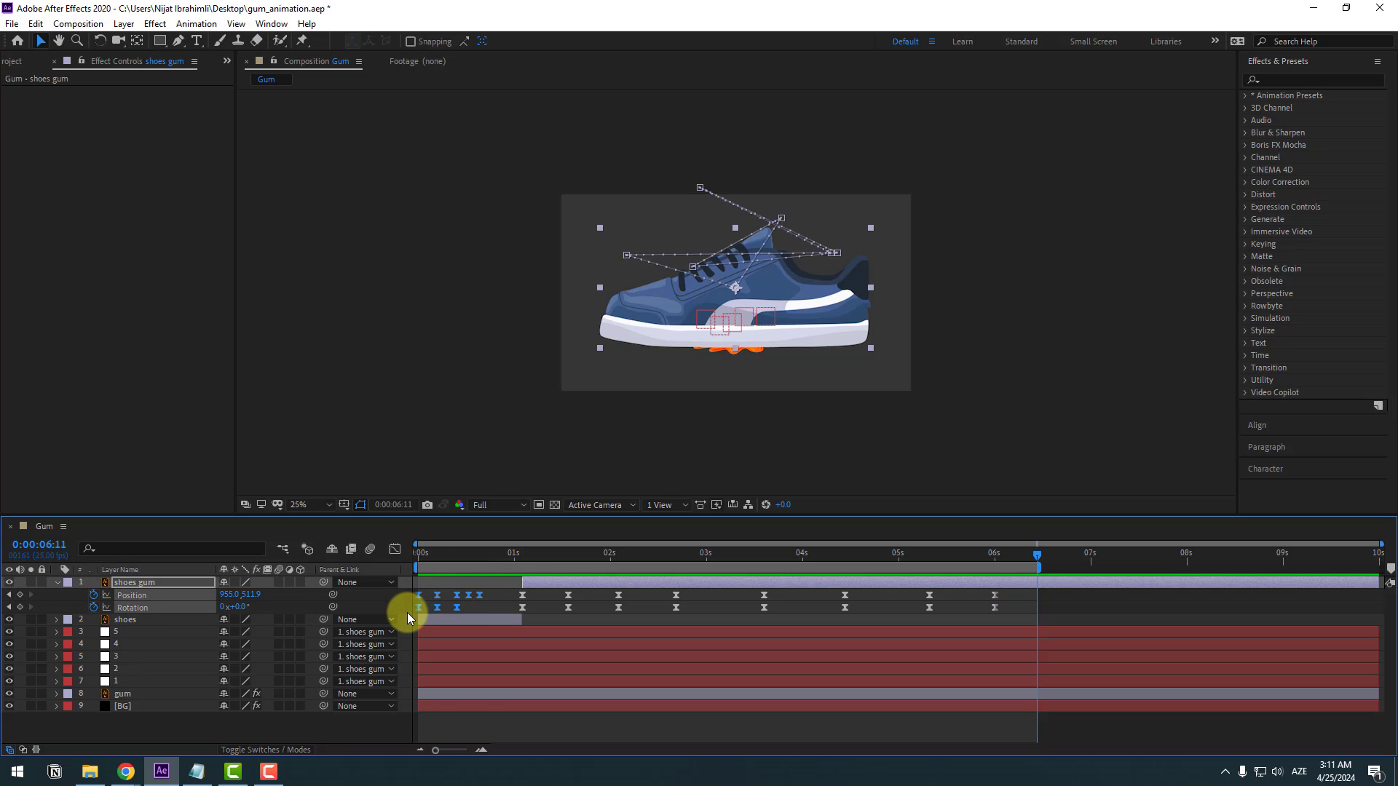
pyautogui.press('Delete')
pyautogui.press('space')
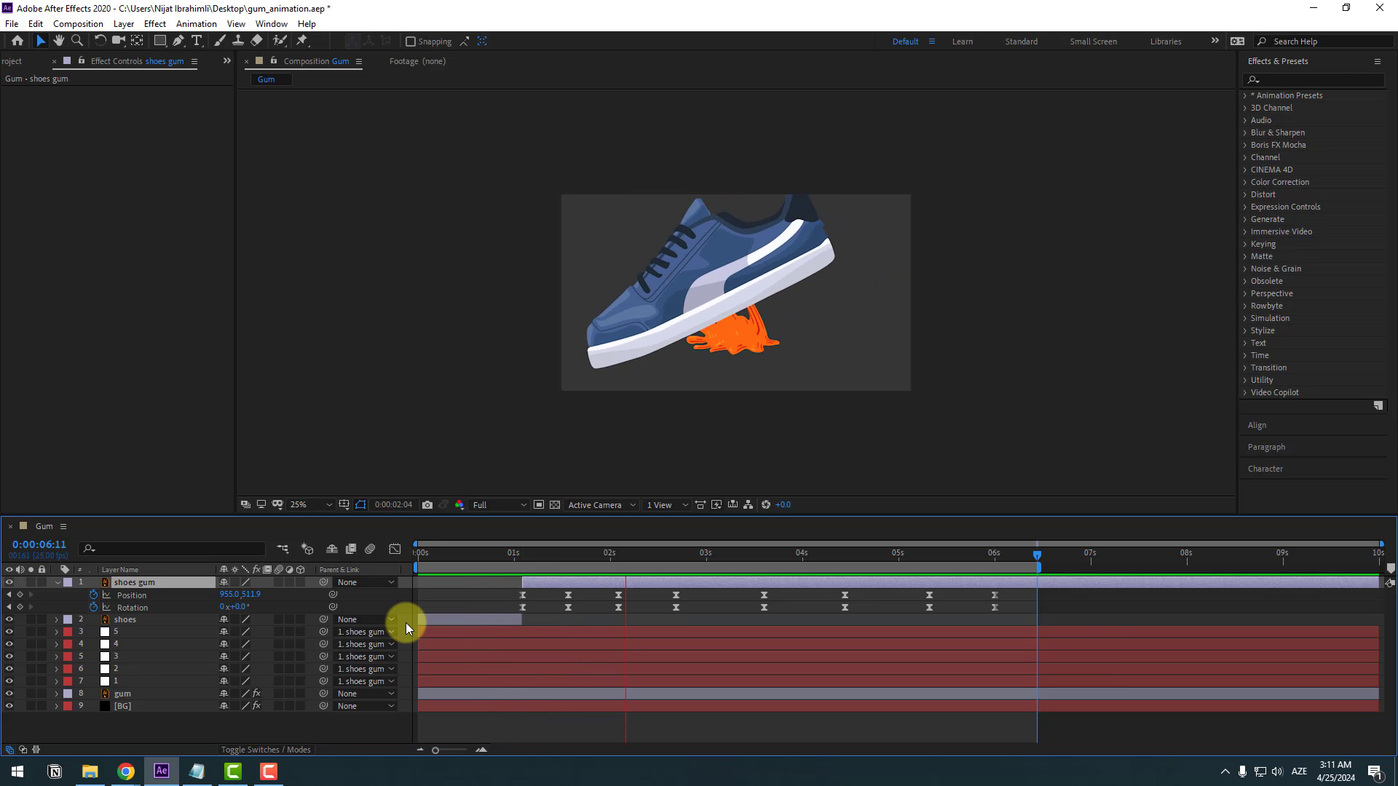
pyautogui.hotkey('shift', '/')
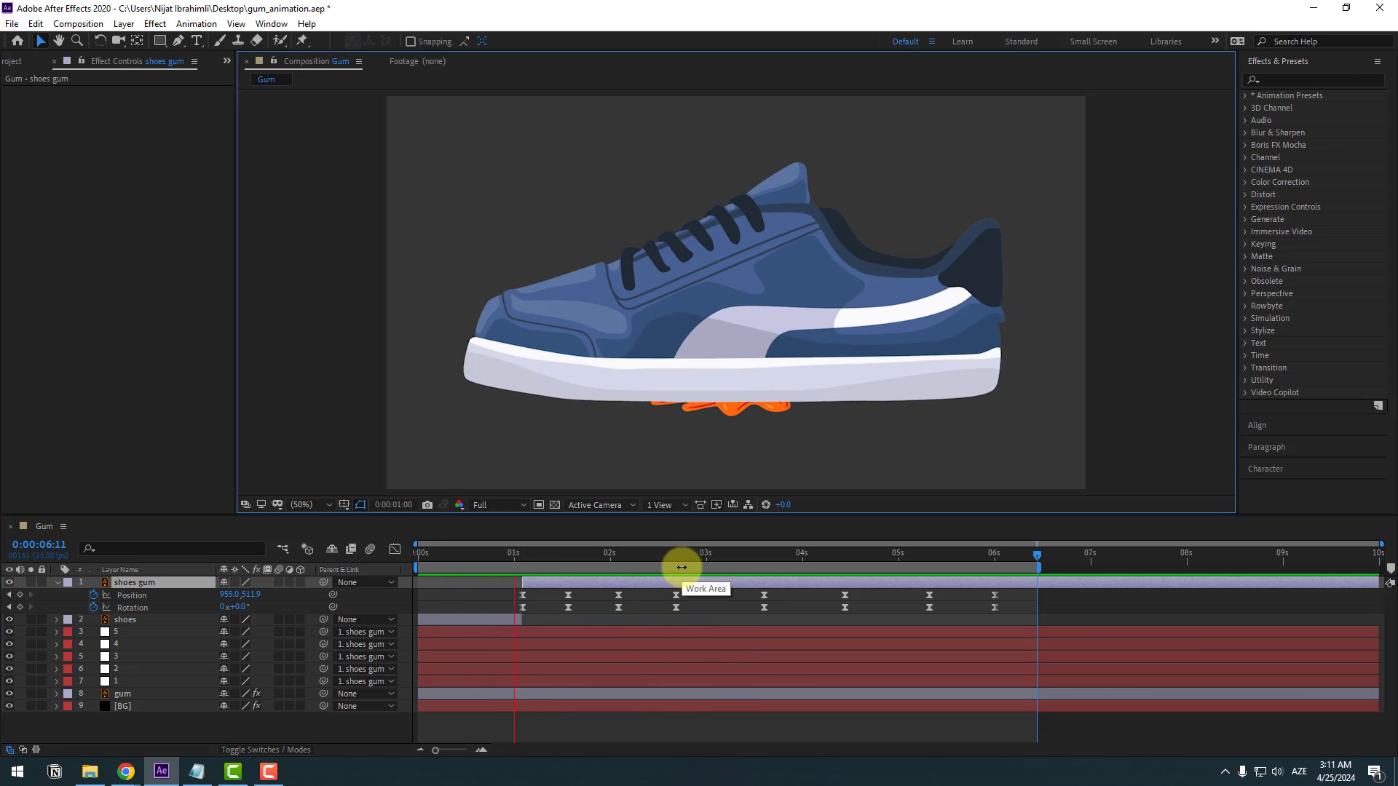